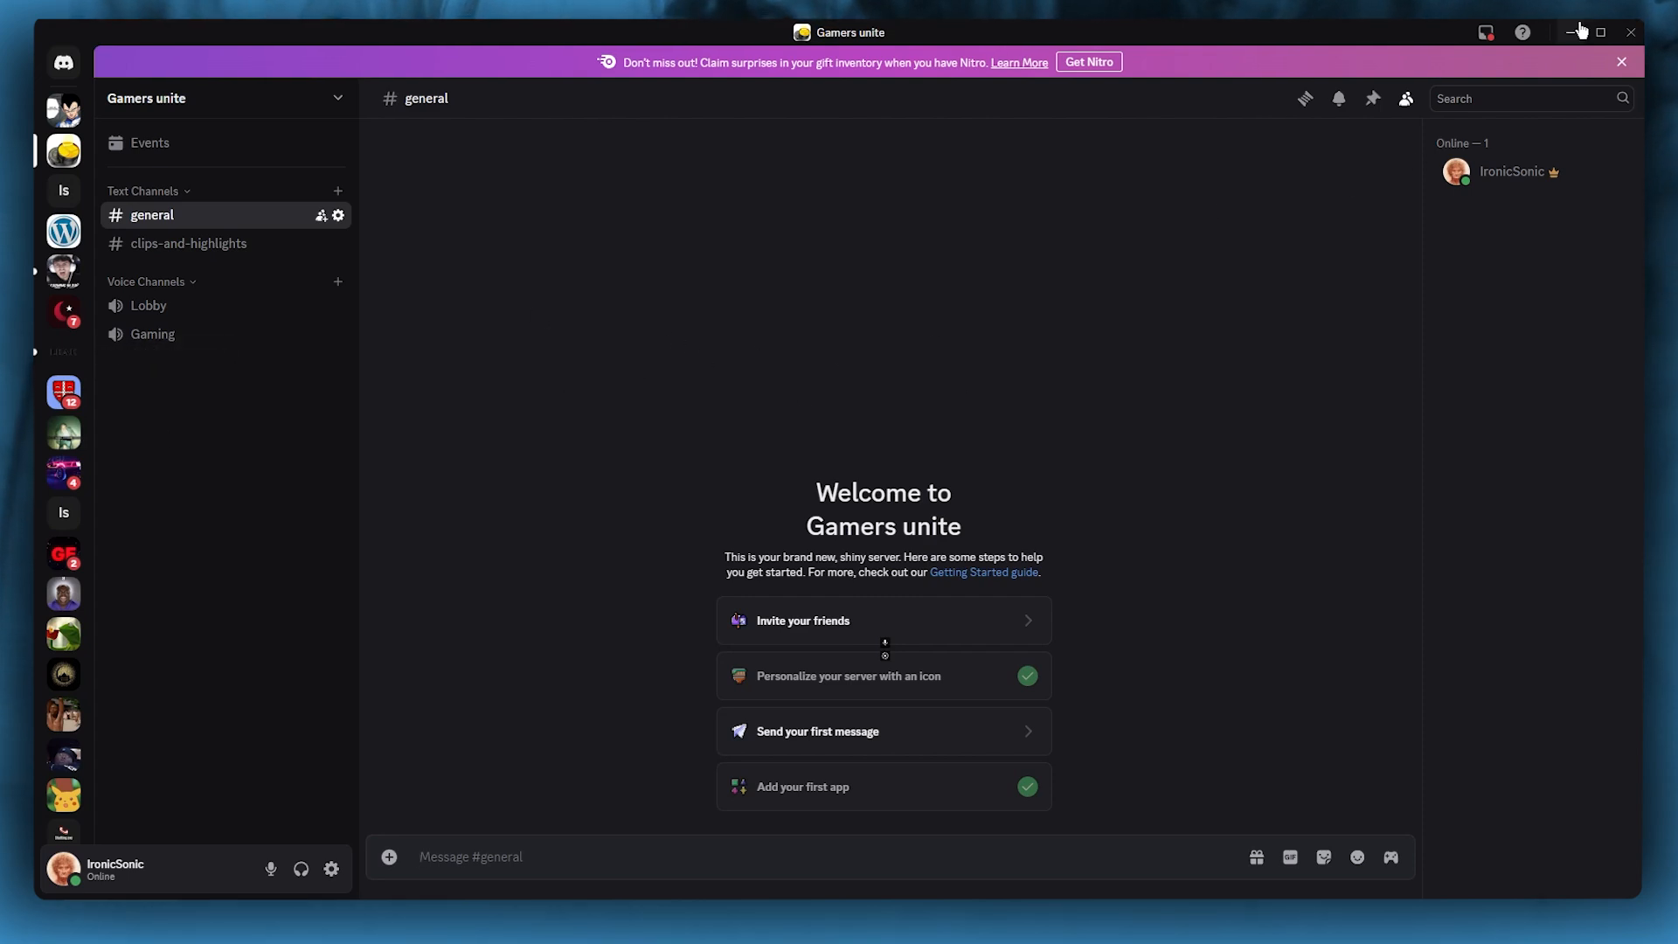
# Switch to the web browser and open the tickettool.xyz website.
pyautogui.click(1581, 32)
pyautogui.click(371, 68)
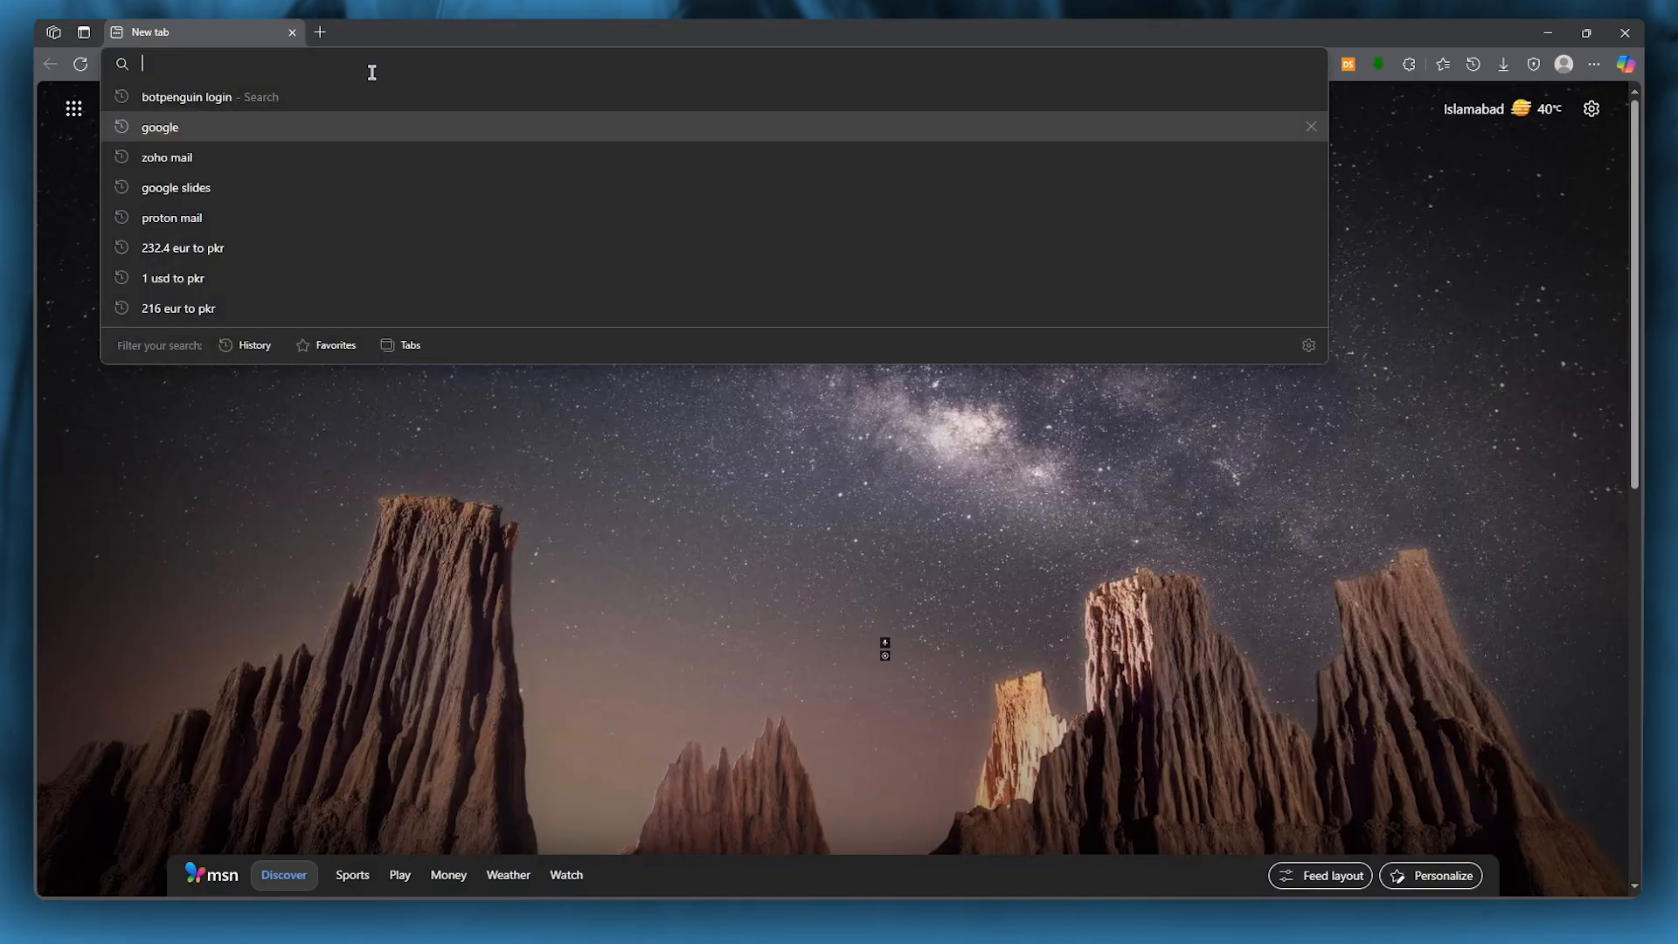
pyautogui.write('tickettool.xyz')
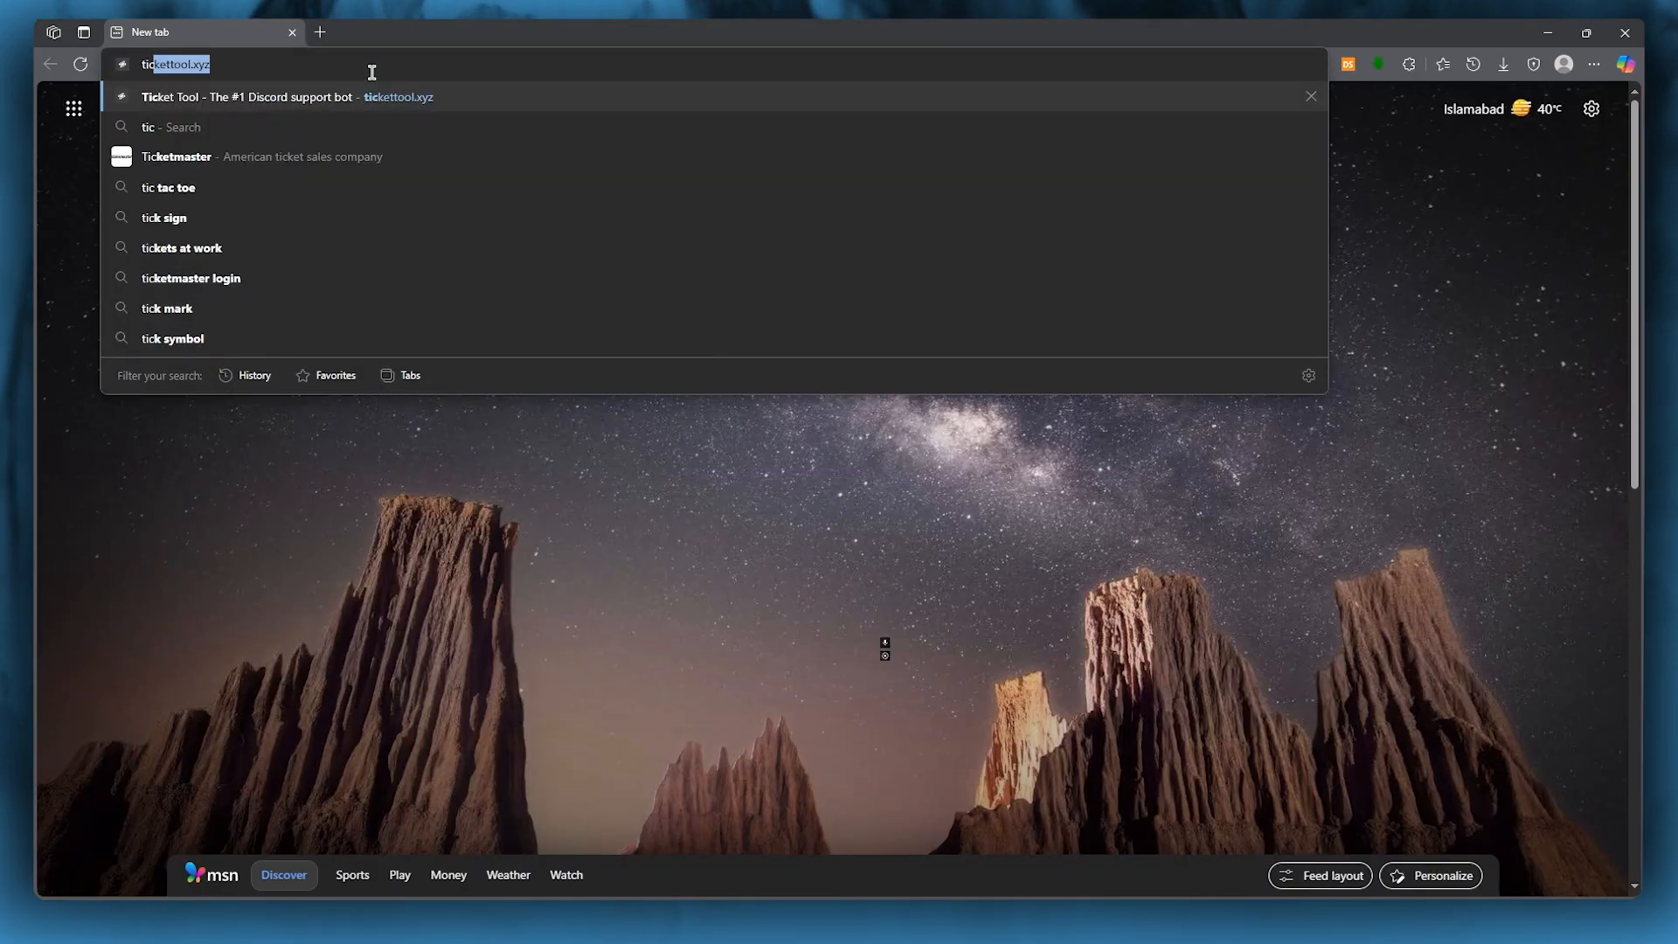
pyautogui.press('Return')
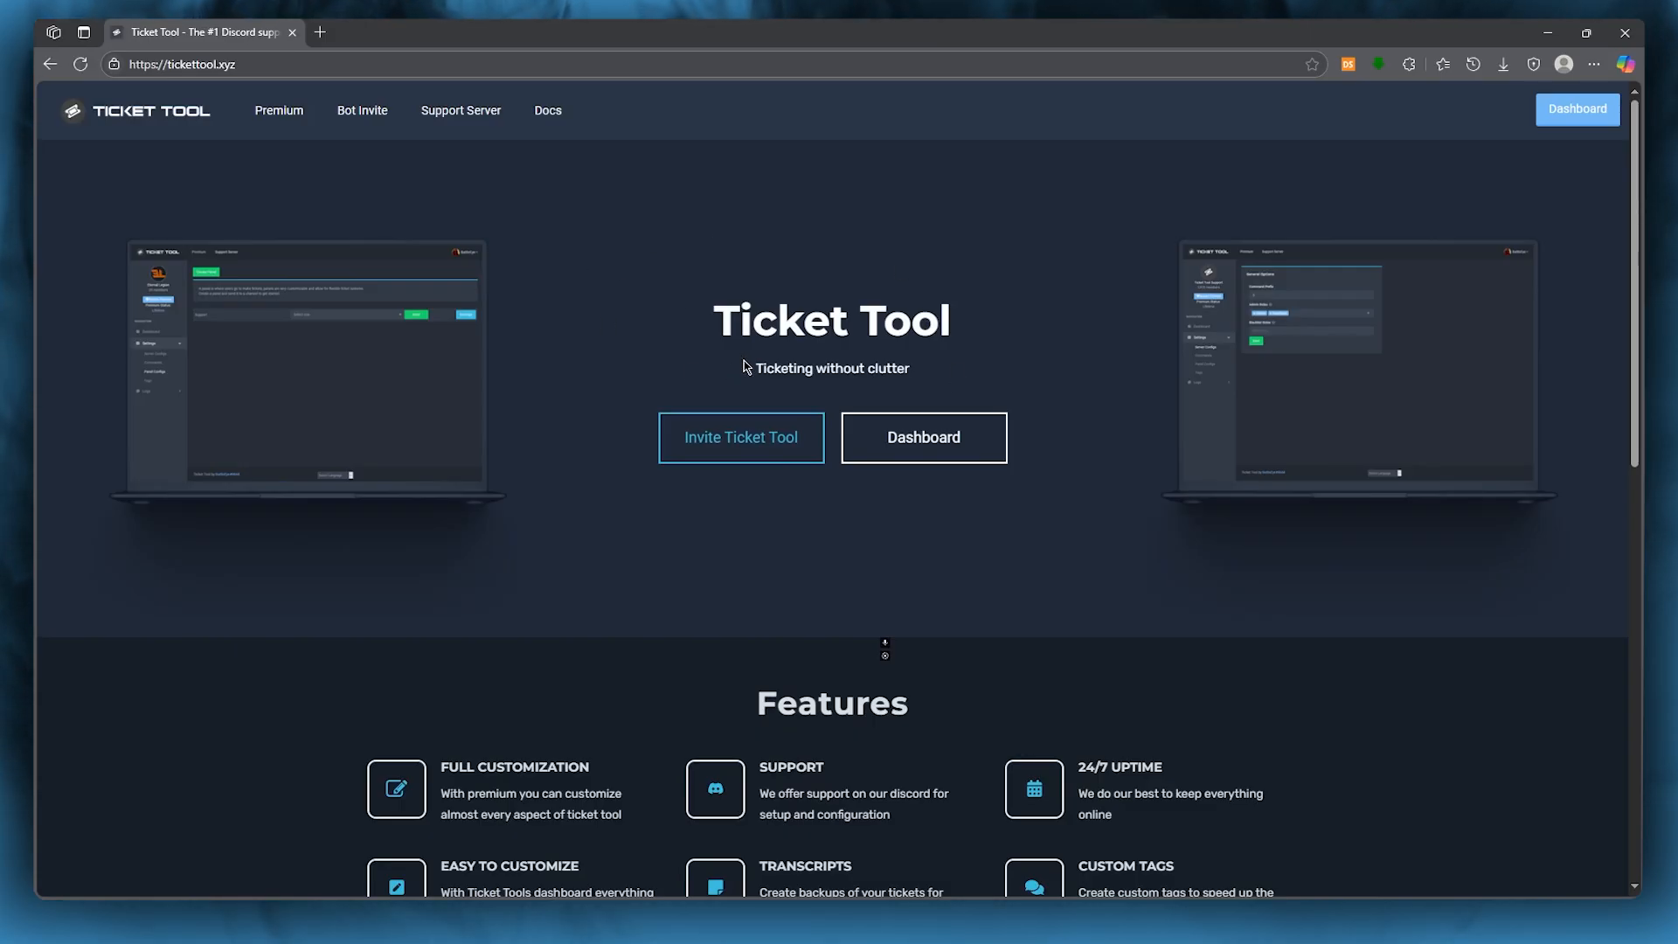
# Look through the Ticket Tool homepage, including its Features section and the ticket panel and form examples.
pyautogui.moveTo(712, 322); pyautogui.dragTo(1016, 390)
pyautogui.click(926, 343)
pyautogui.scroll(-4, 926, 344)
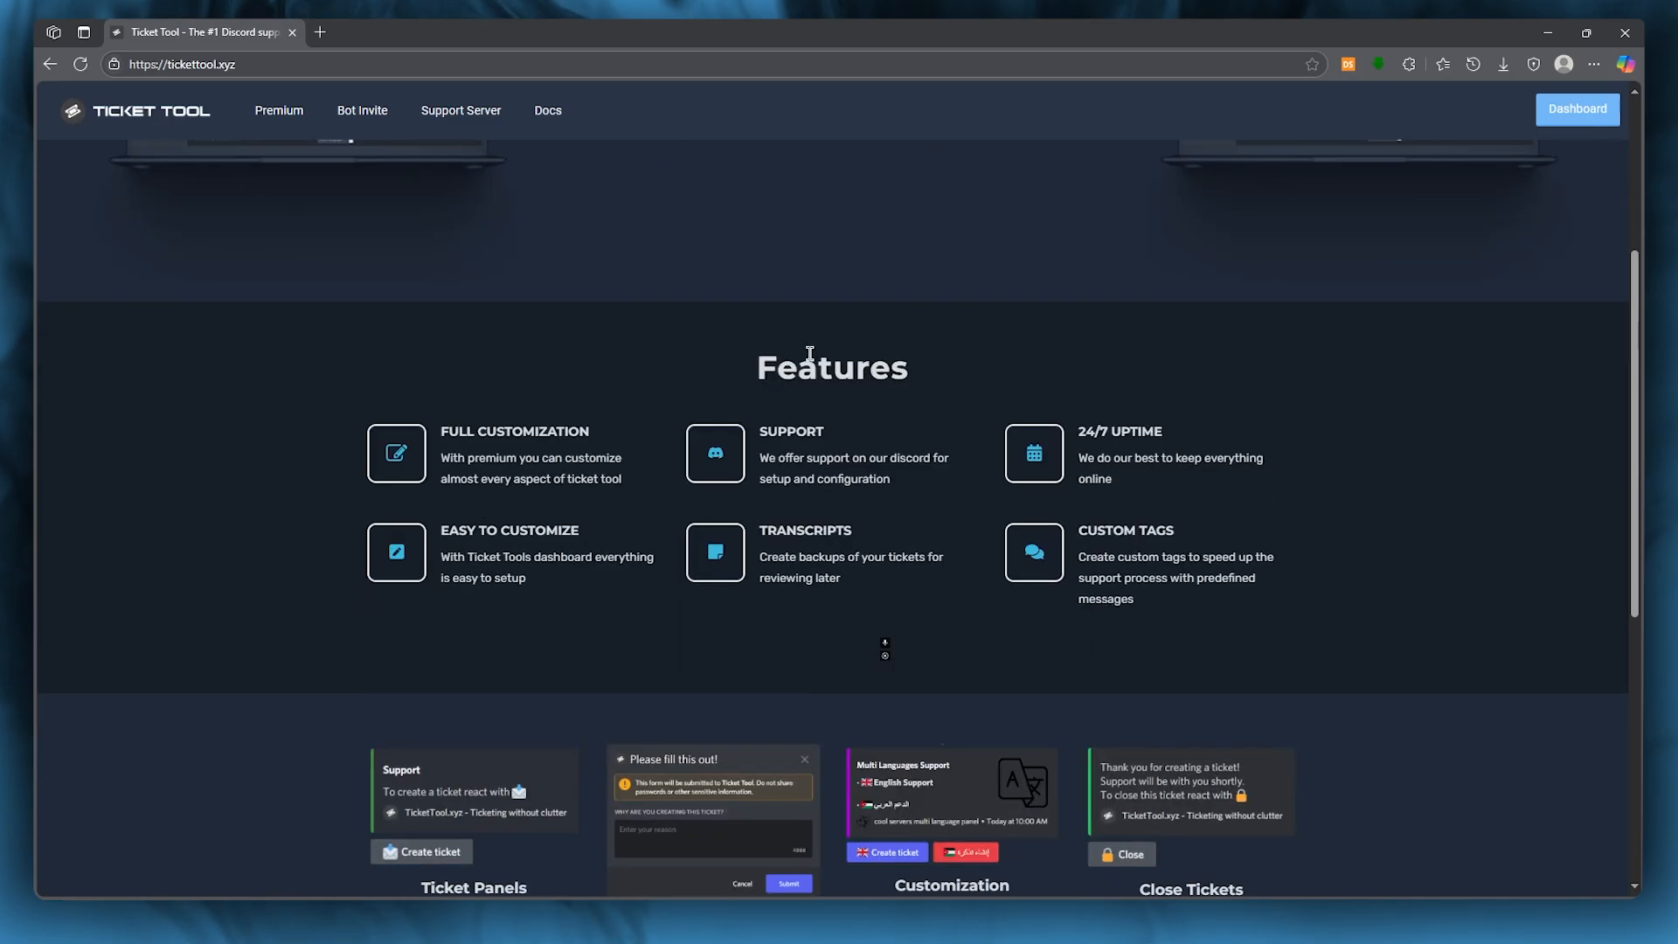
pyautogui.moveTo(757, 368); pyautogui.dragTo(909, 368)
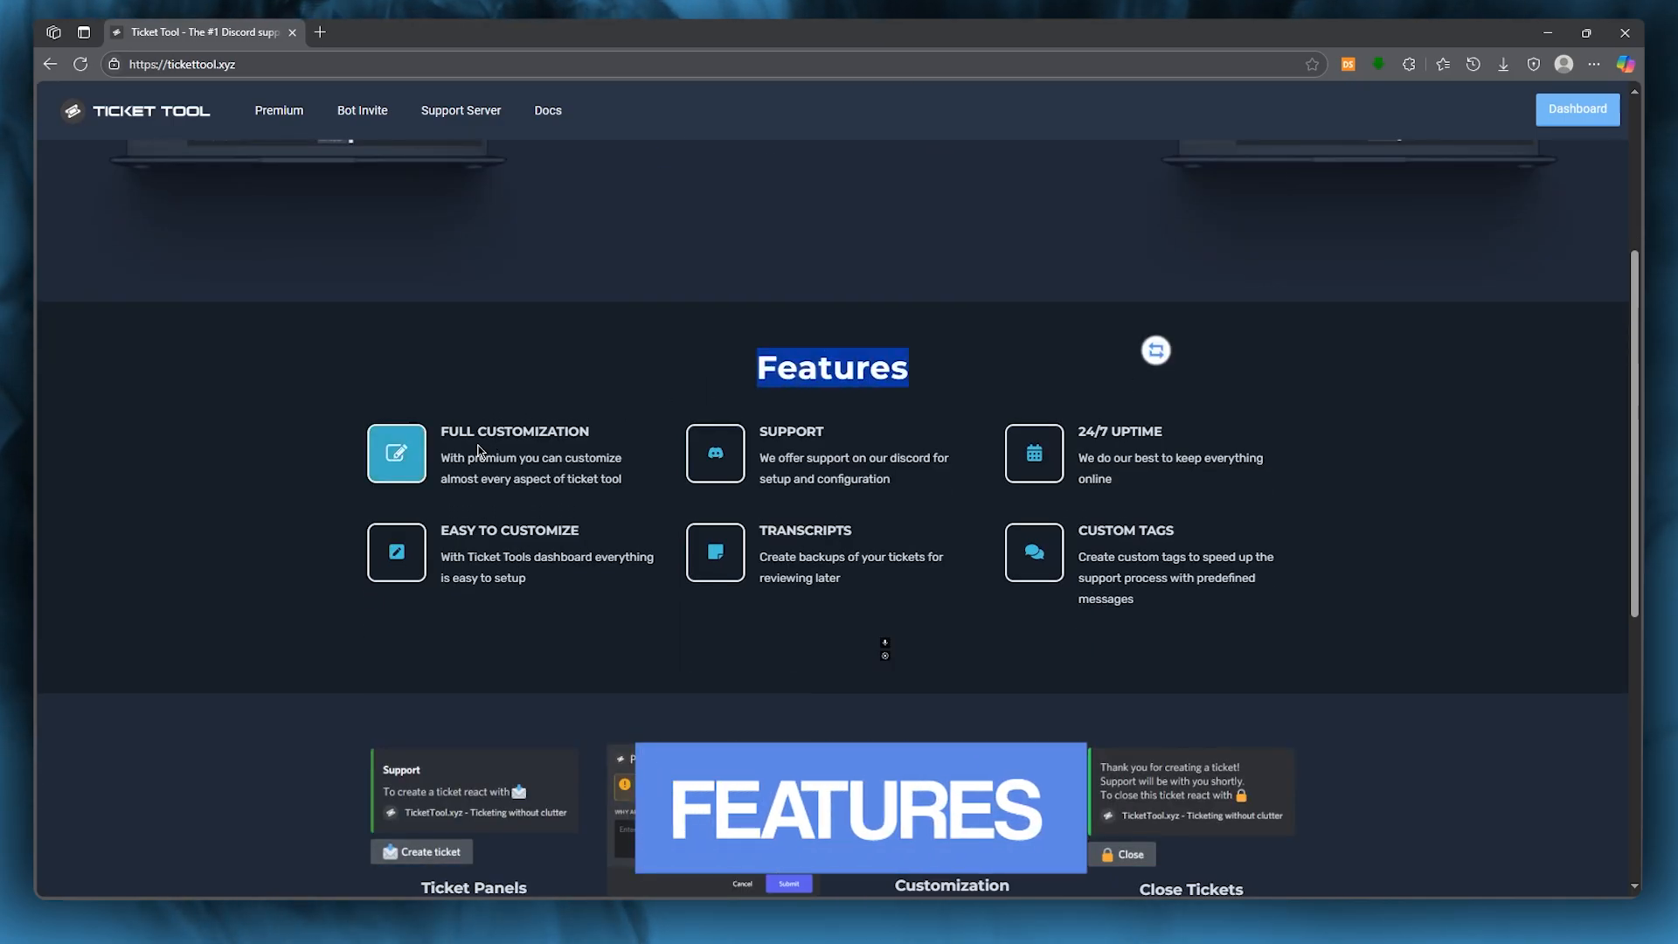
pyautogui.scroll(-2, 455, 451)
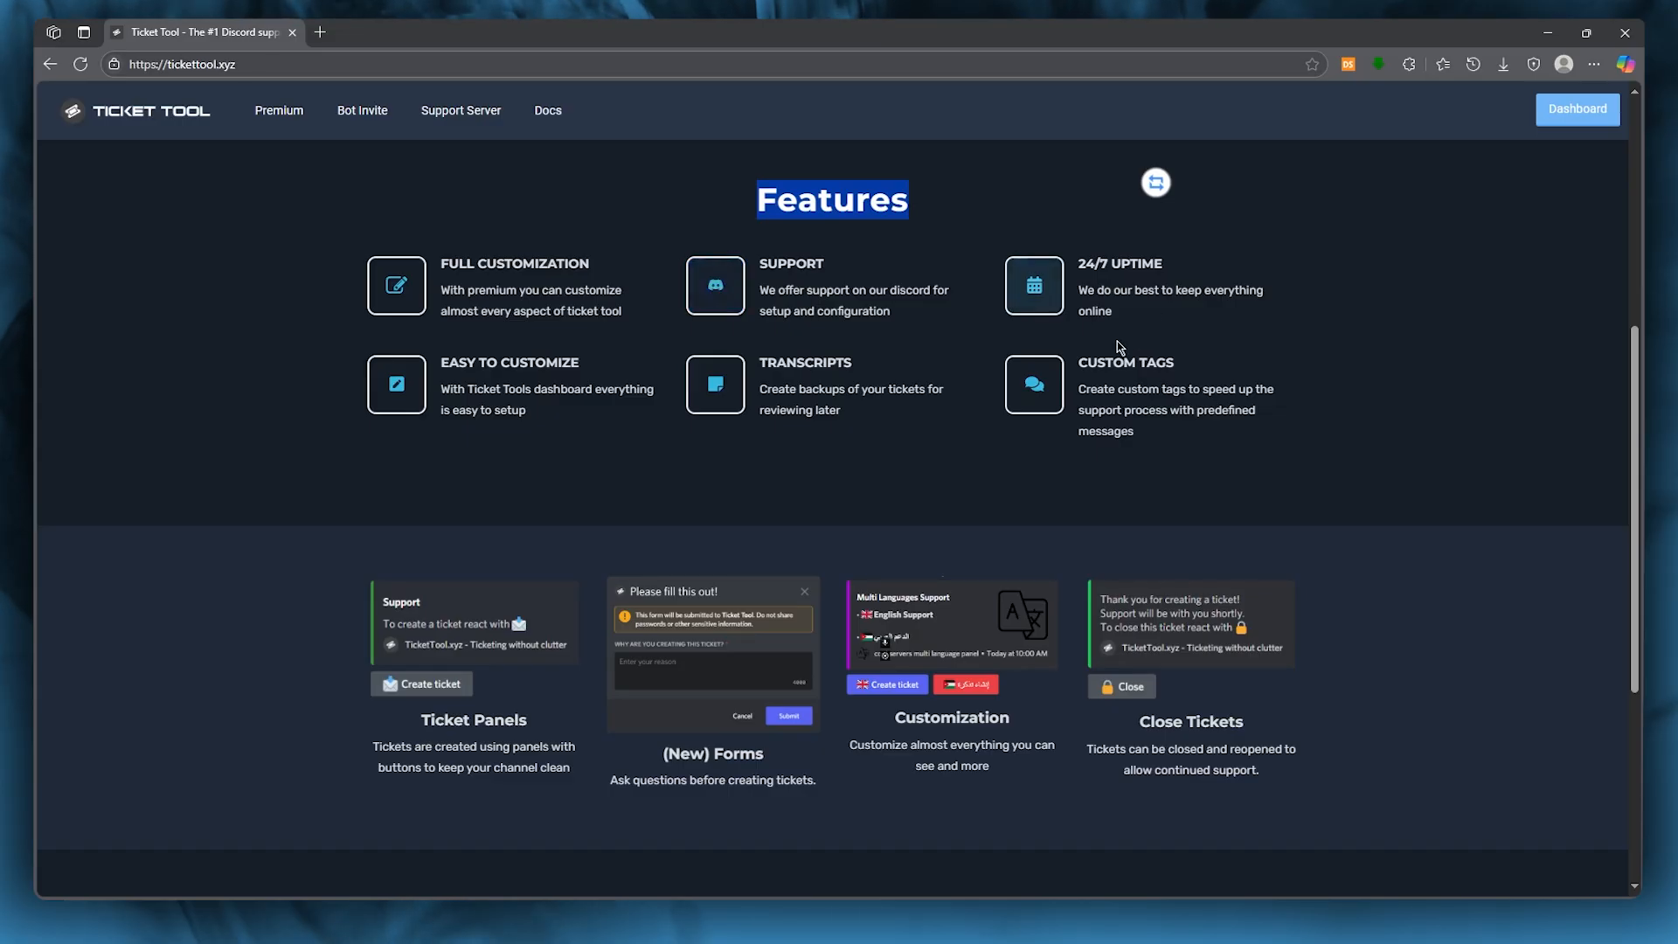
pyautogui.scroll(6, 518, 420)
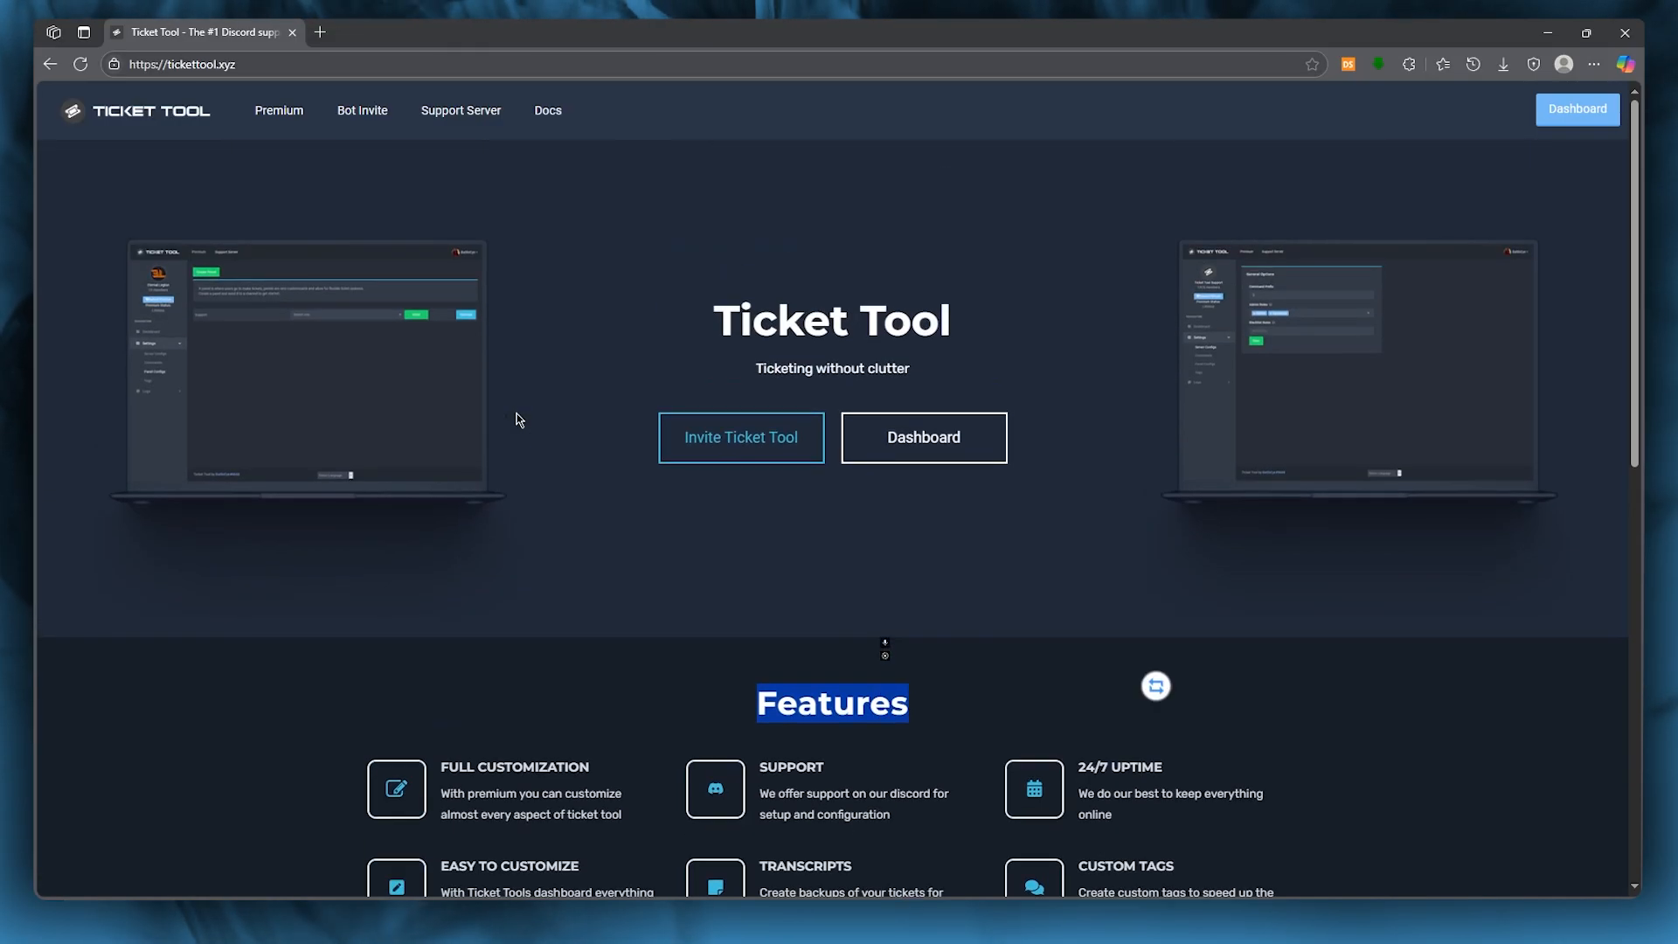
# Invite the Ticket Tool bot to the Gamers unite Discord server, authorize all its requested permissions, and go to the server.
pyautogui.click(758, 444)
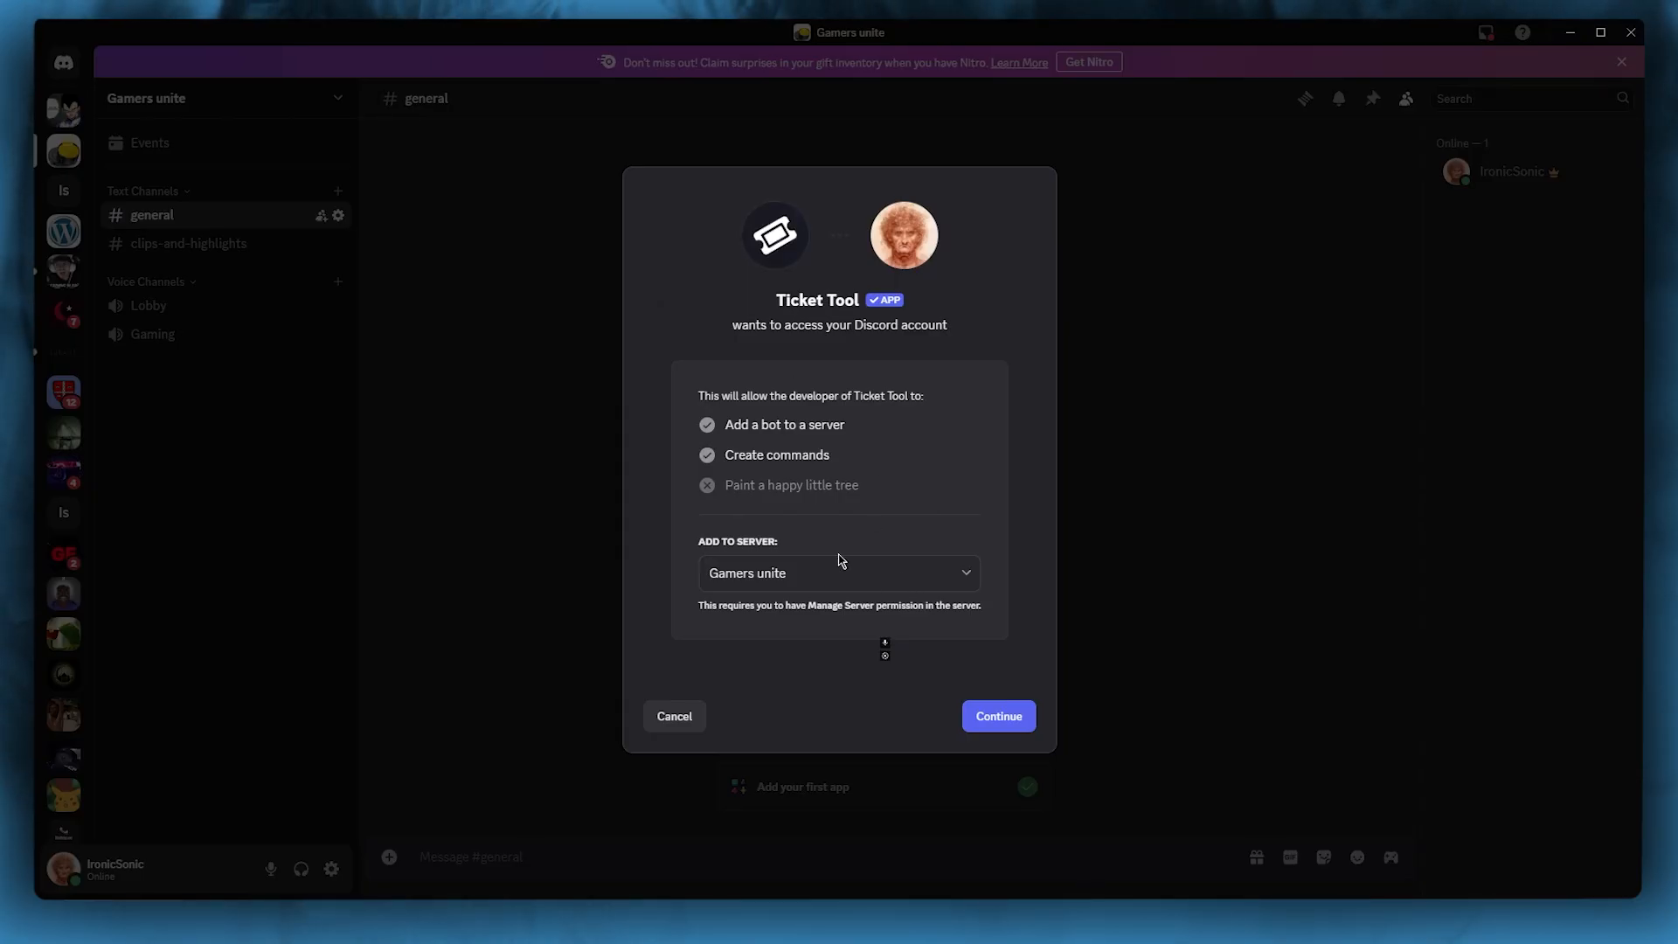
pyautogui.click(964, 728)
pyautogui.scroll(-1, 816, 487)
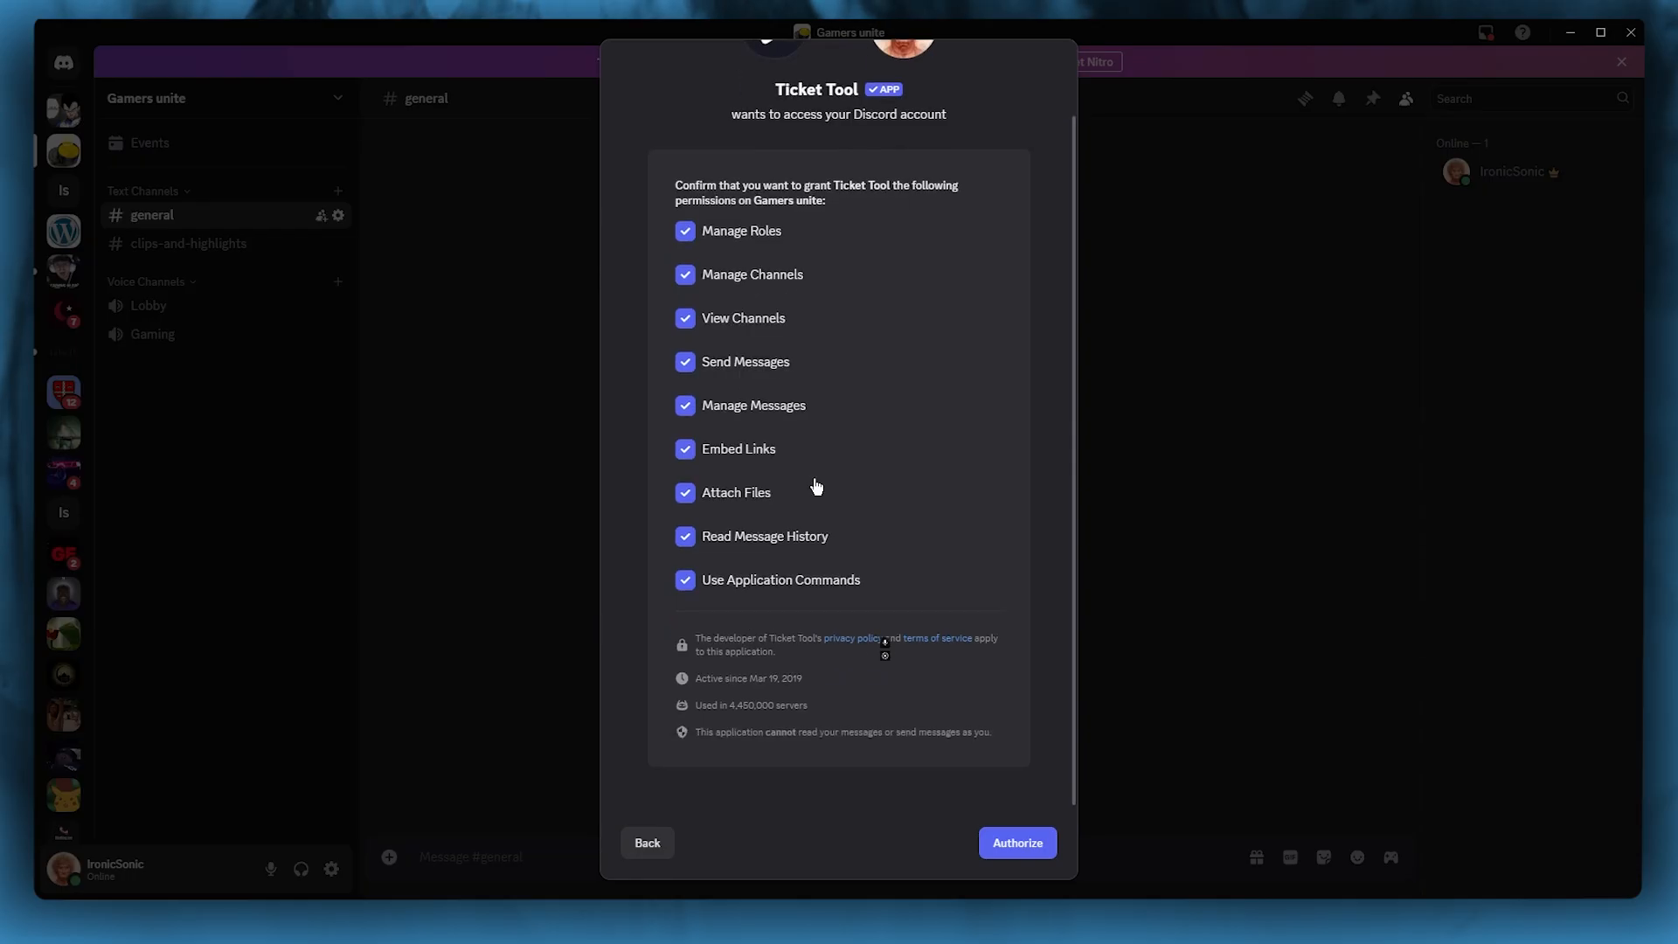
pyautogui.click(1014, 841)
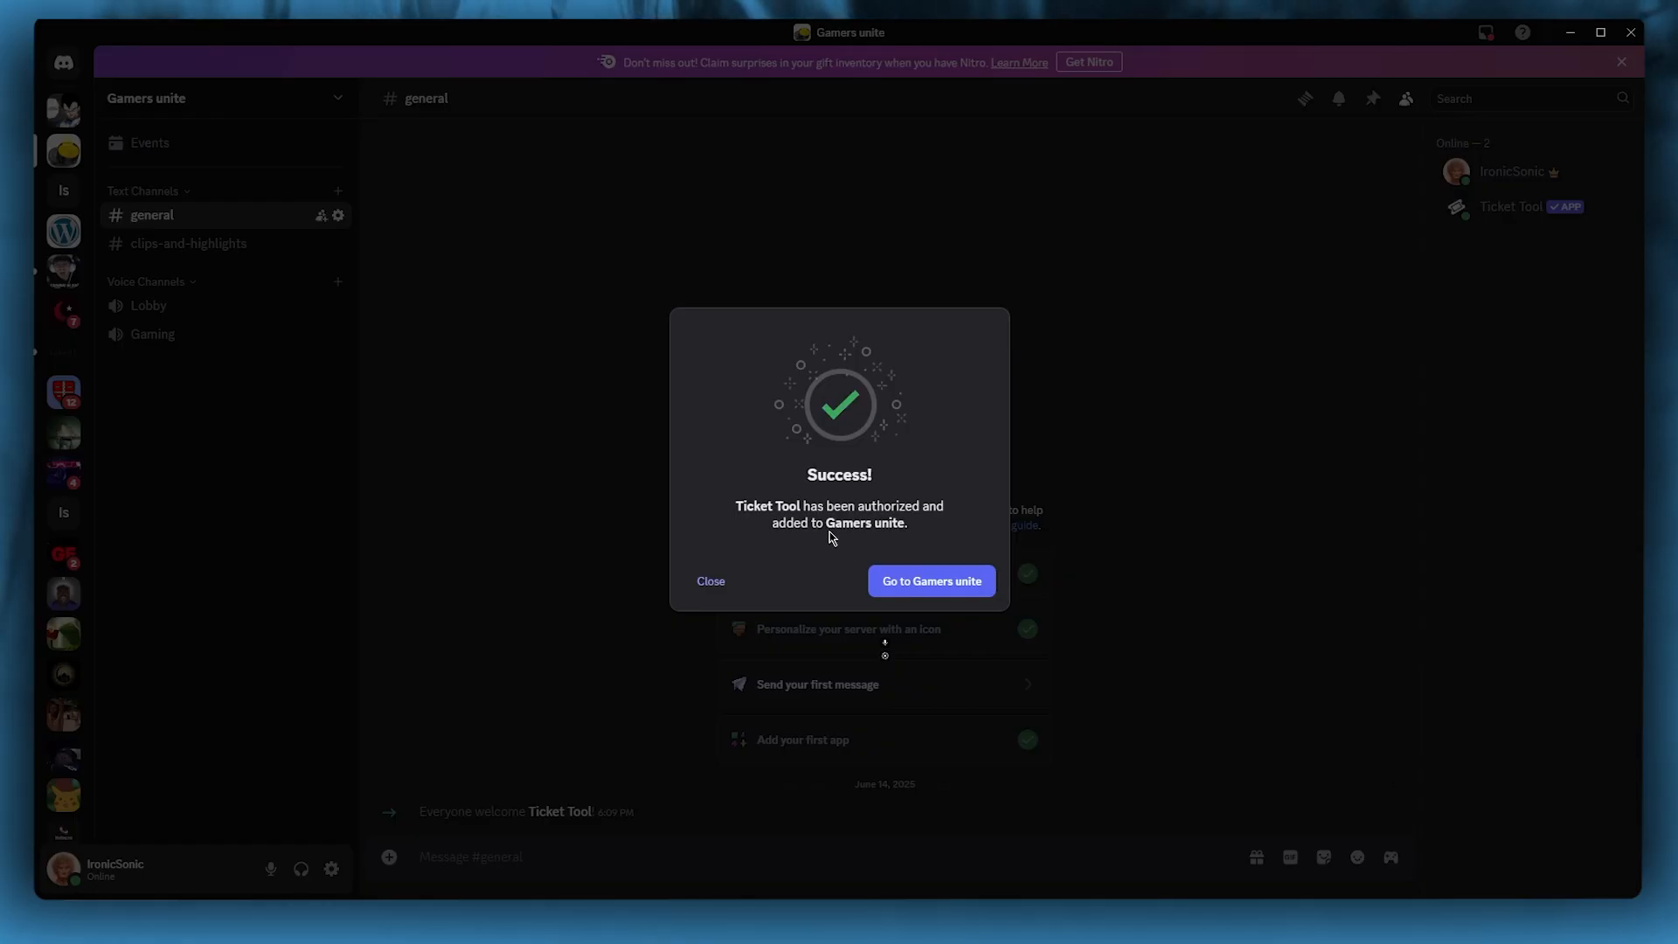
pyautogui.click(931, 583)
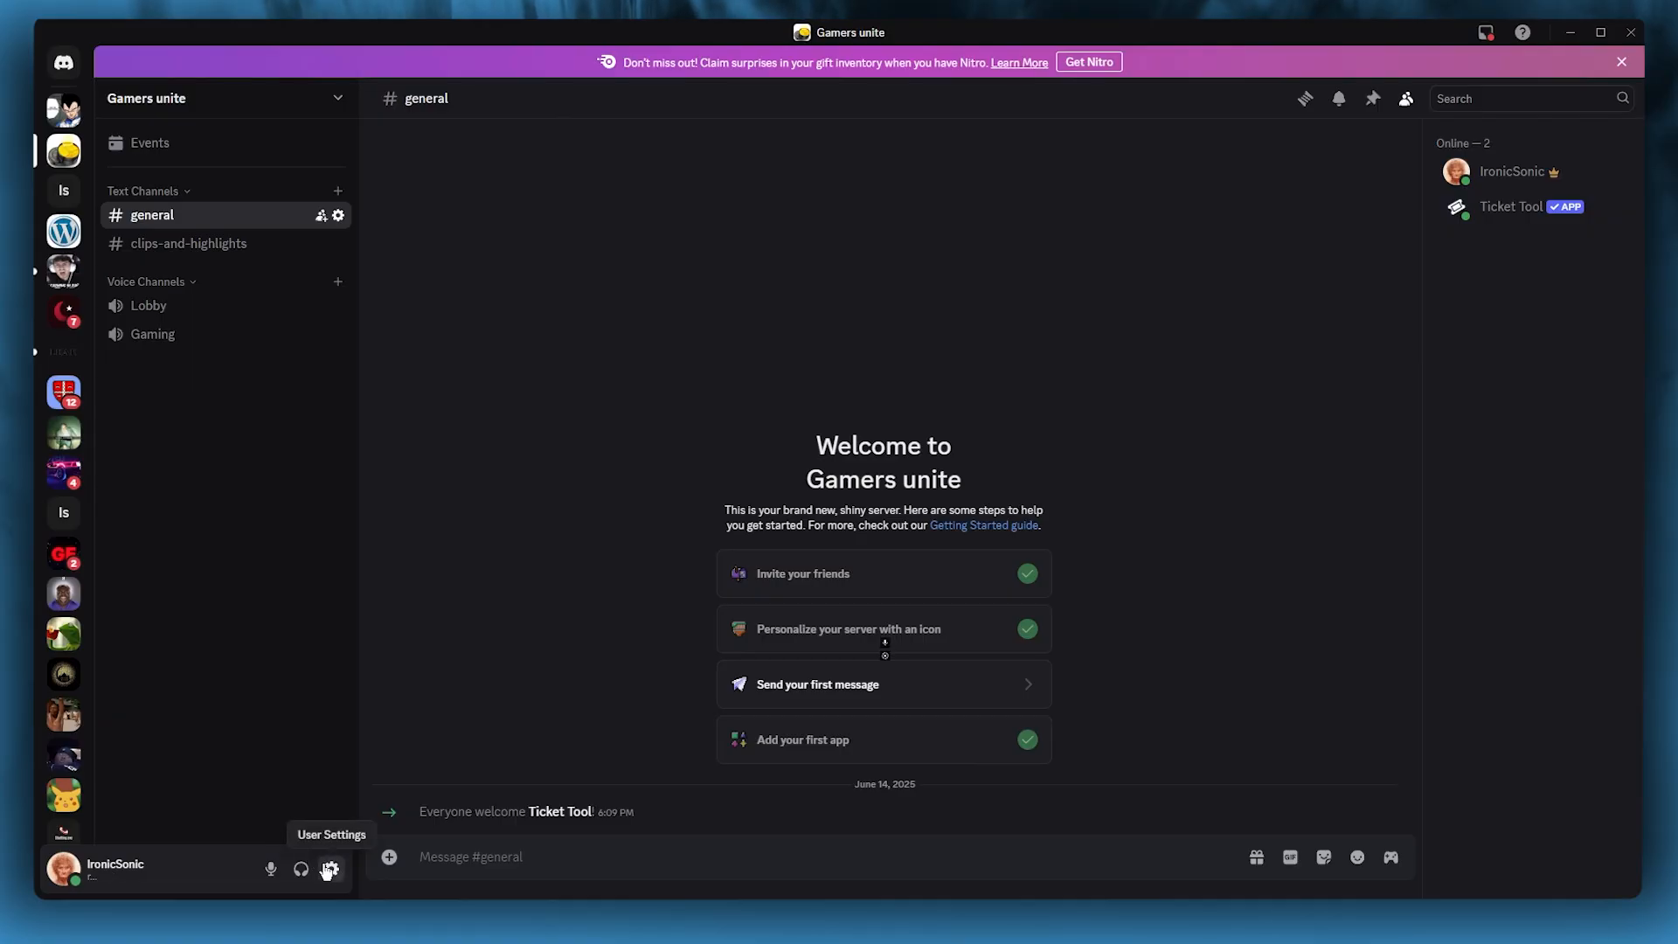
# Open the permissions of the Ticket Tool role in the Gamers unite server settings.
pyautogui.click(339, 98)
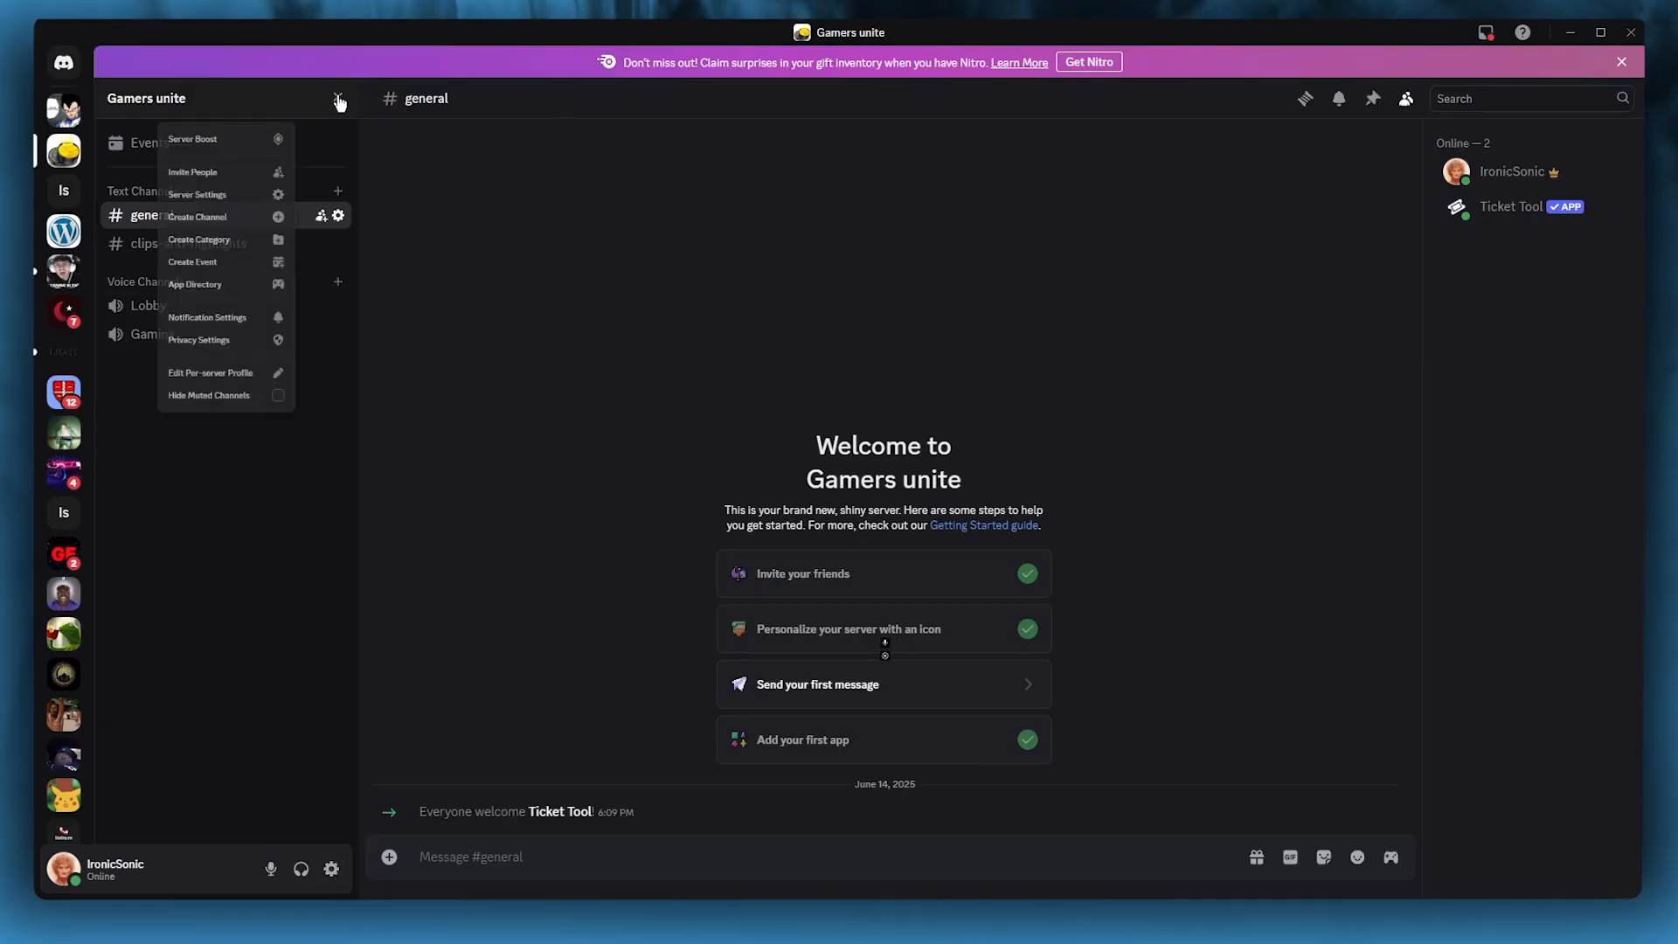
pyautogui.click(276, 220)
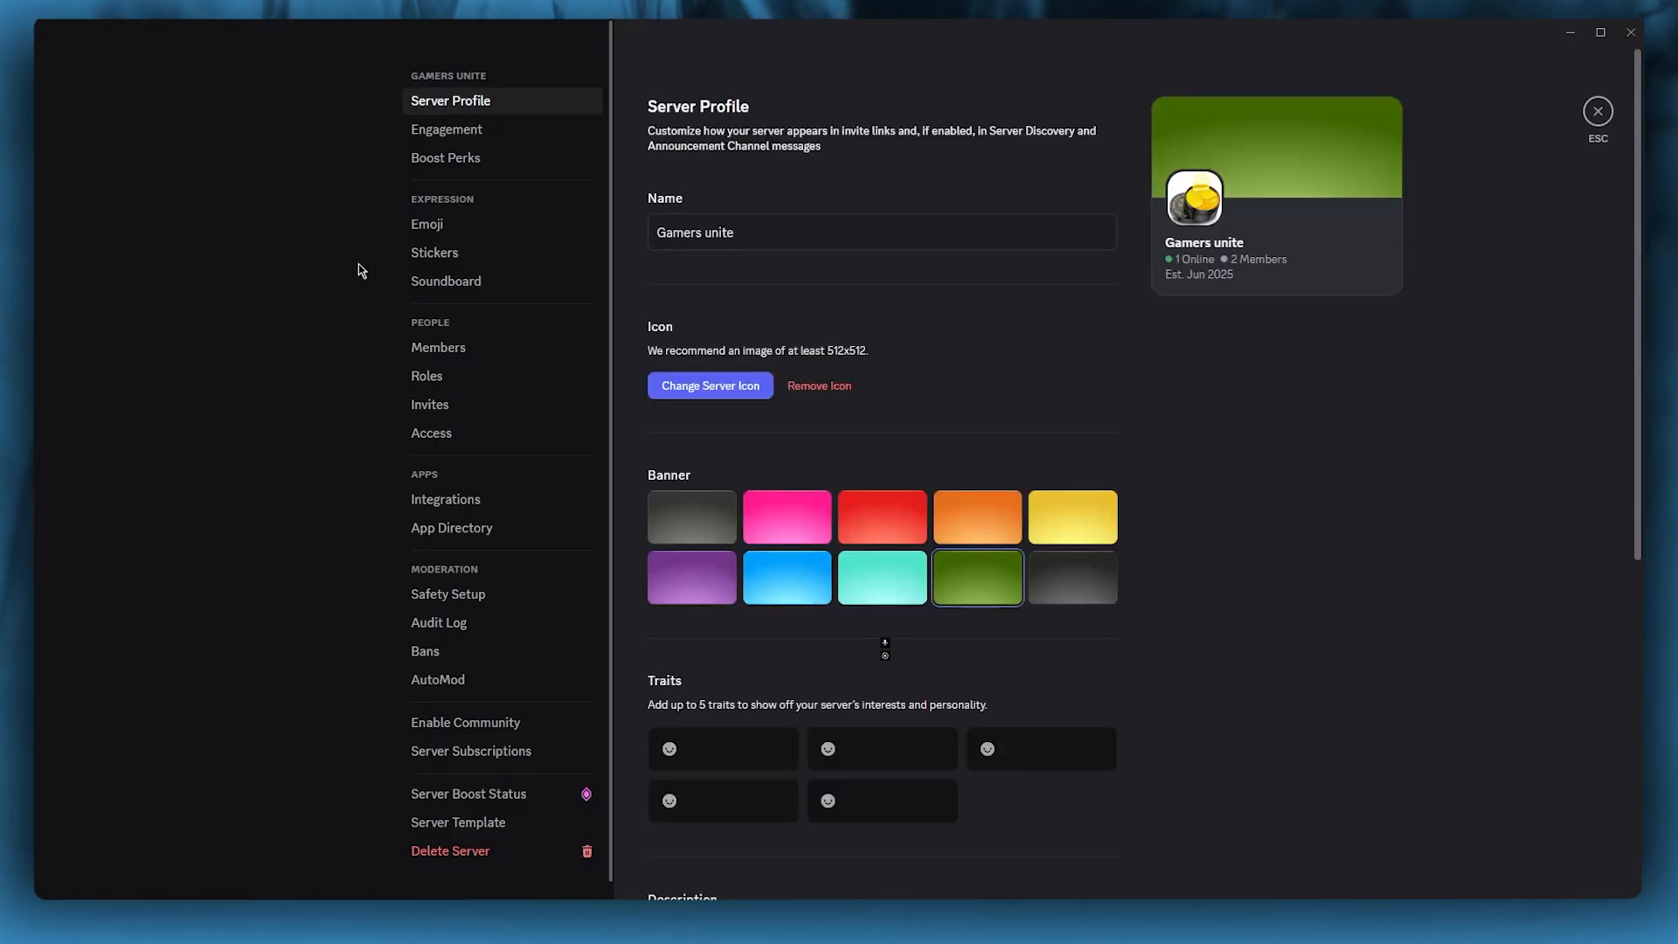
pyautogui.click(443, 383)
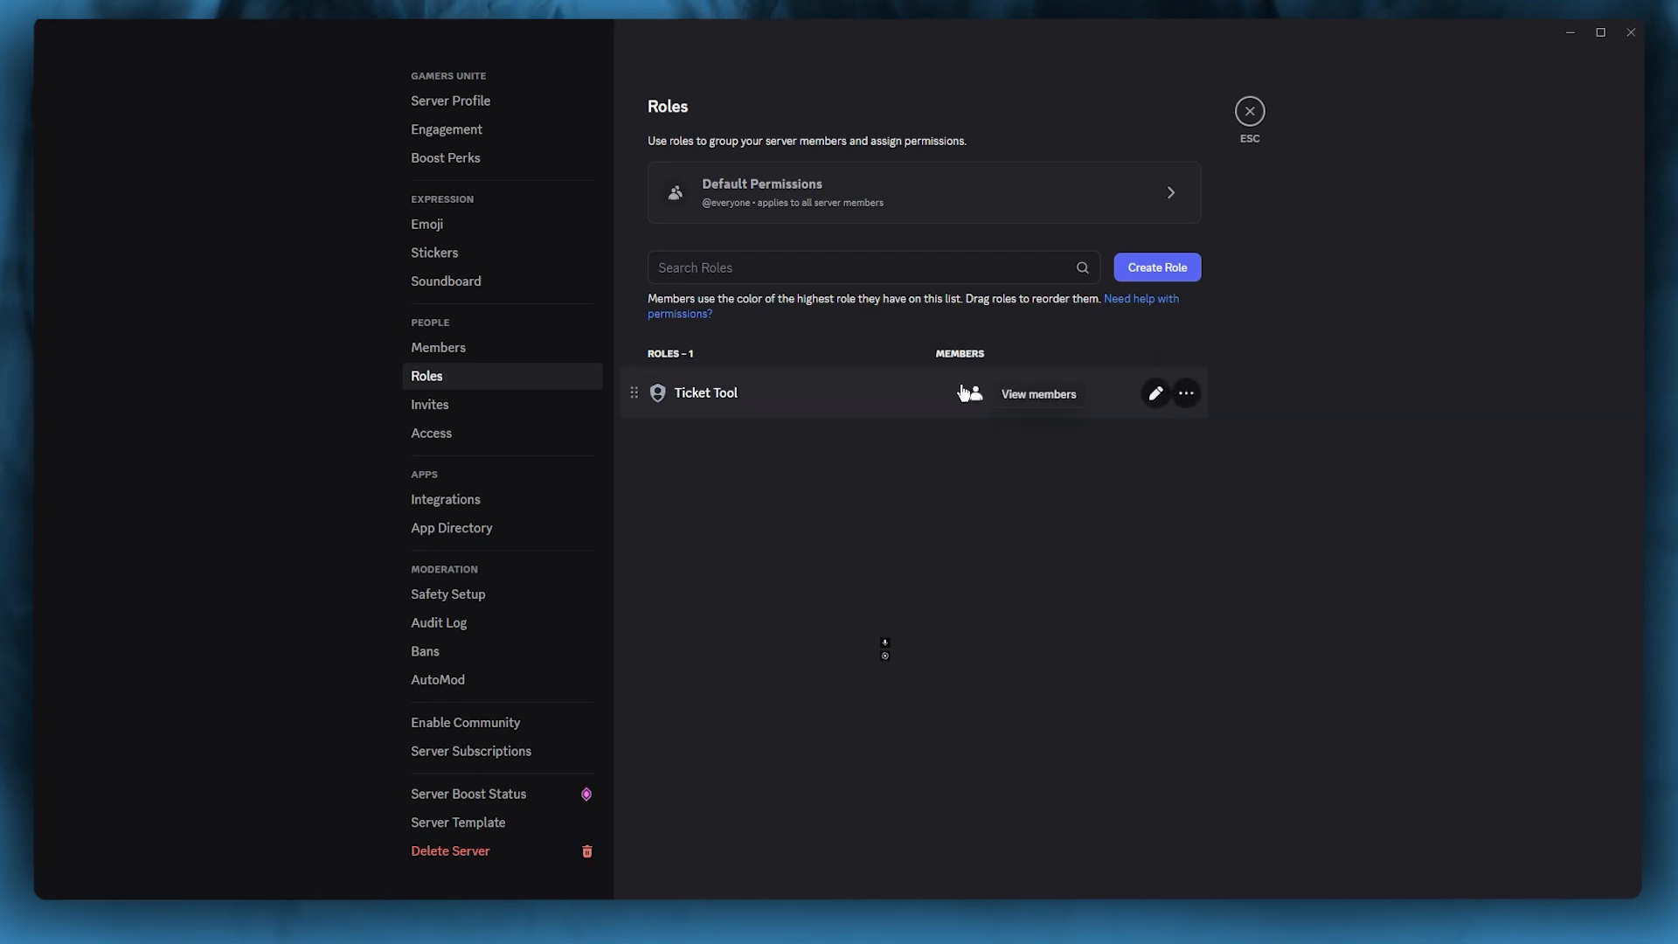
pyautogui.click(1155, 394)
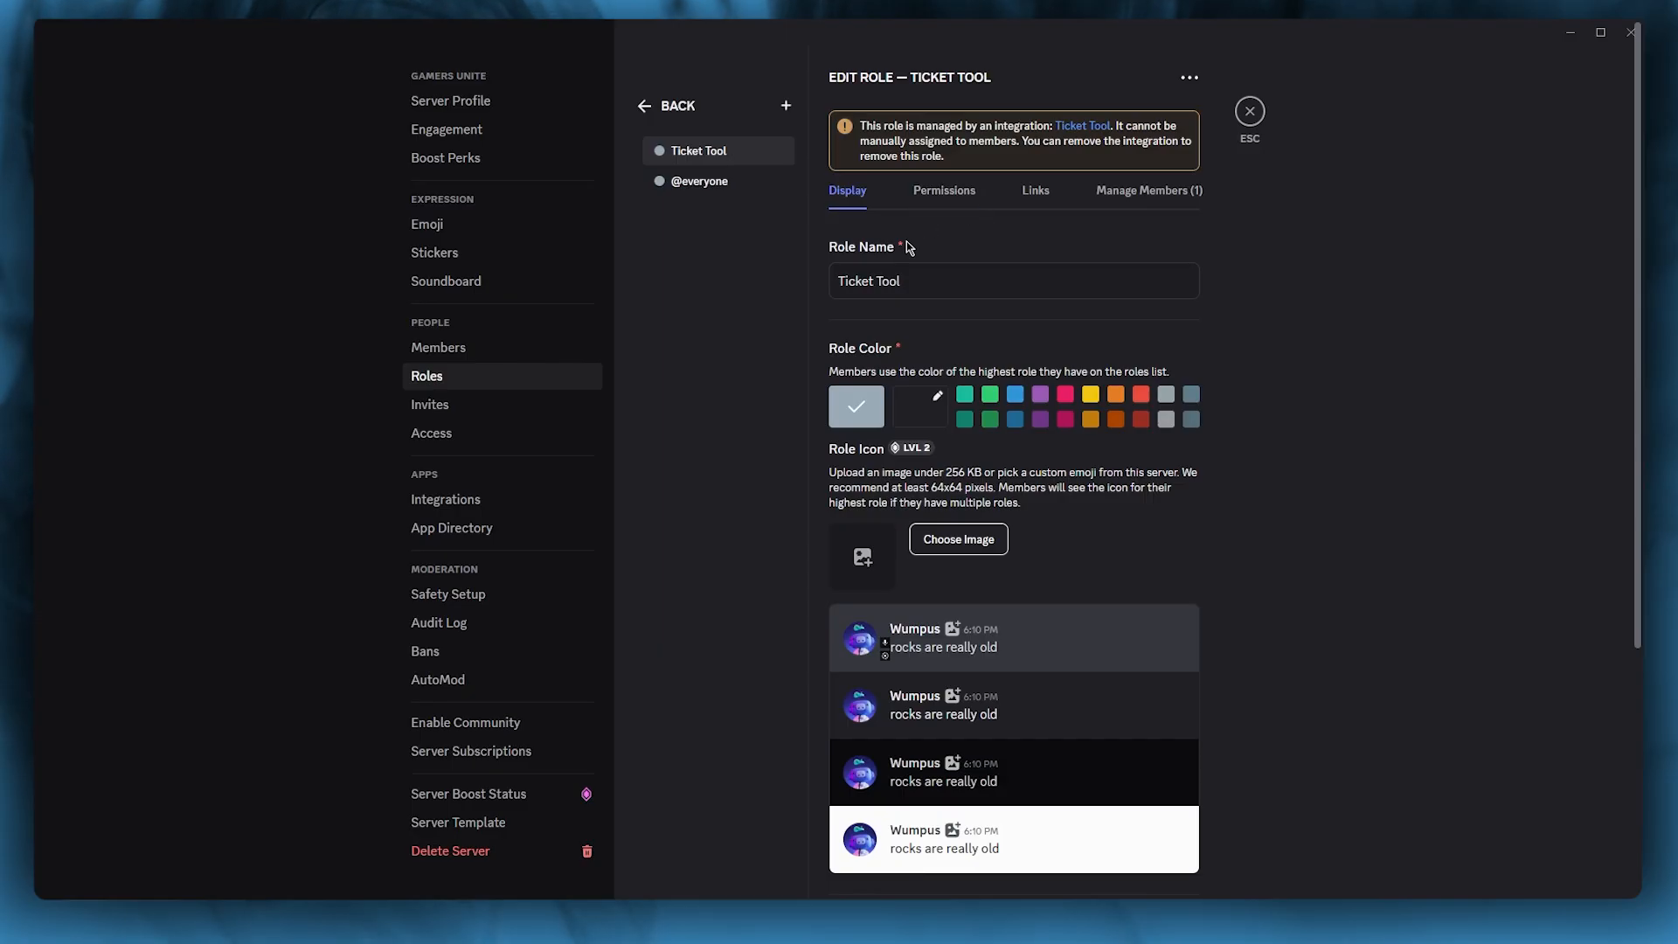
pyautogui.scroll(-4, 973, 266)
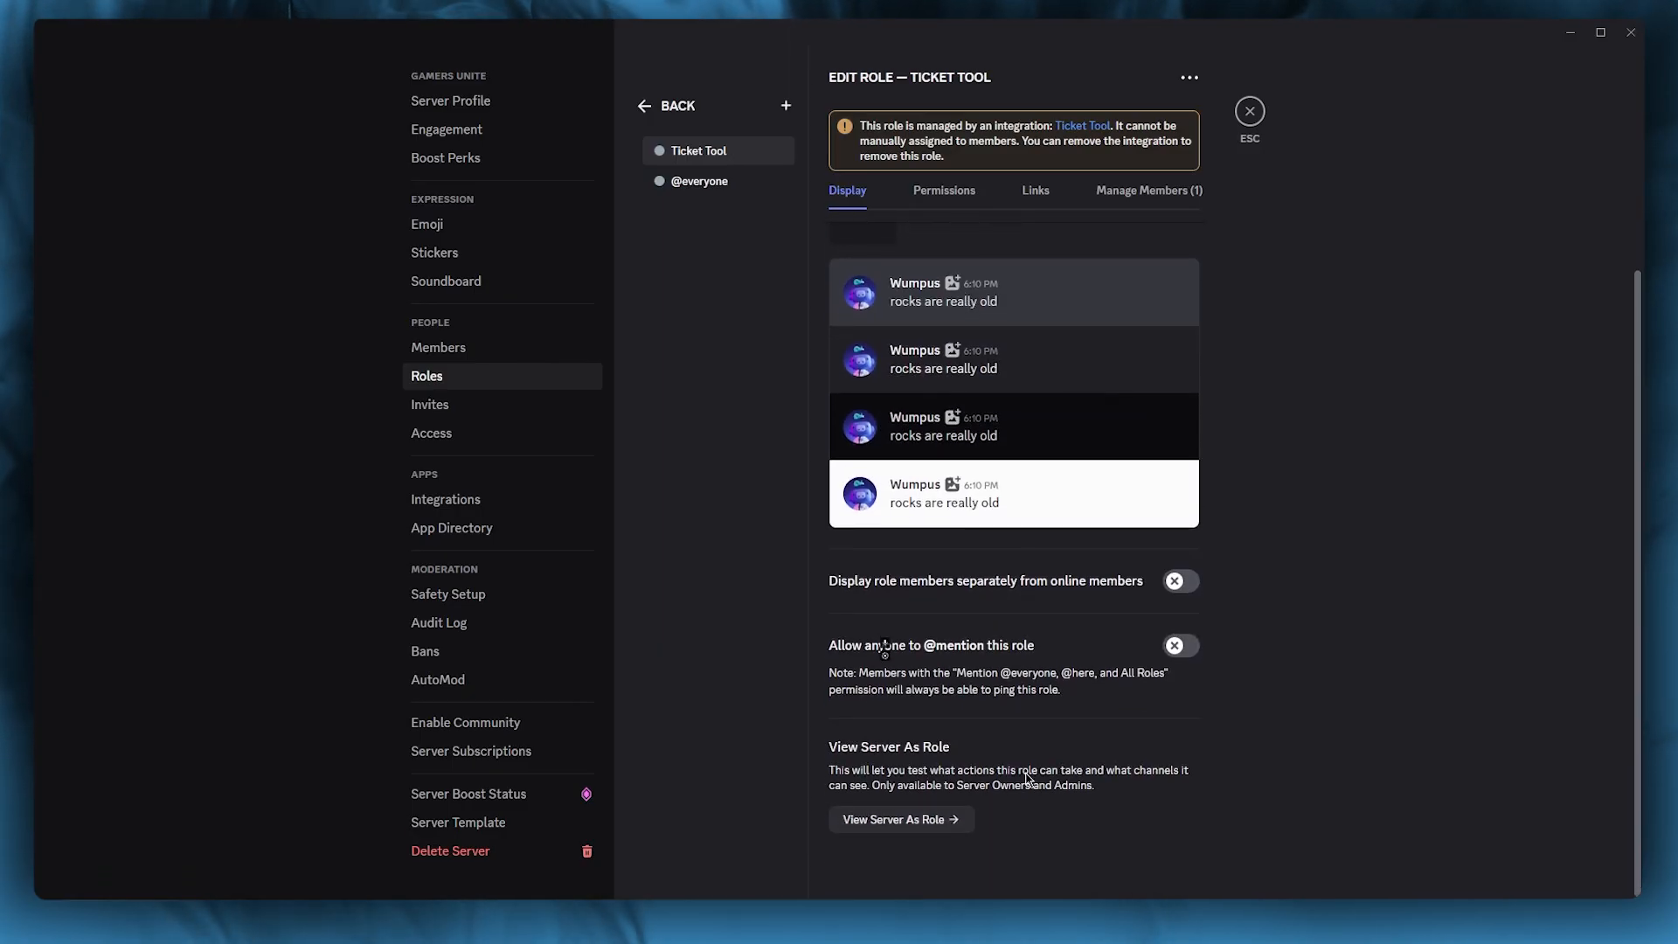
pyautogui.scroll(4, 962, 652)
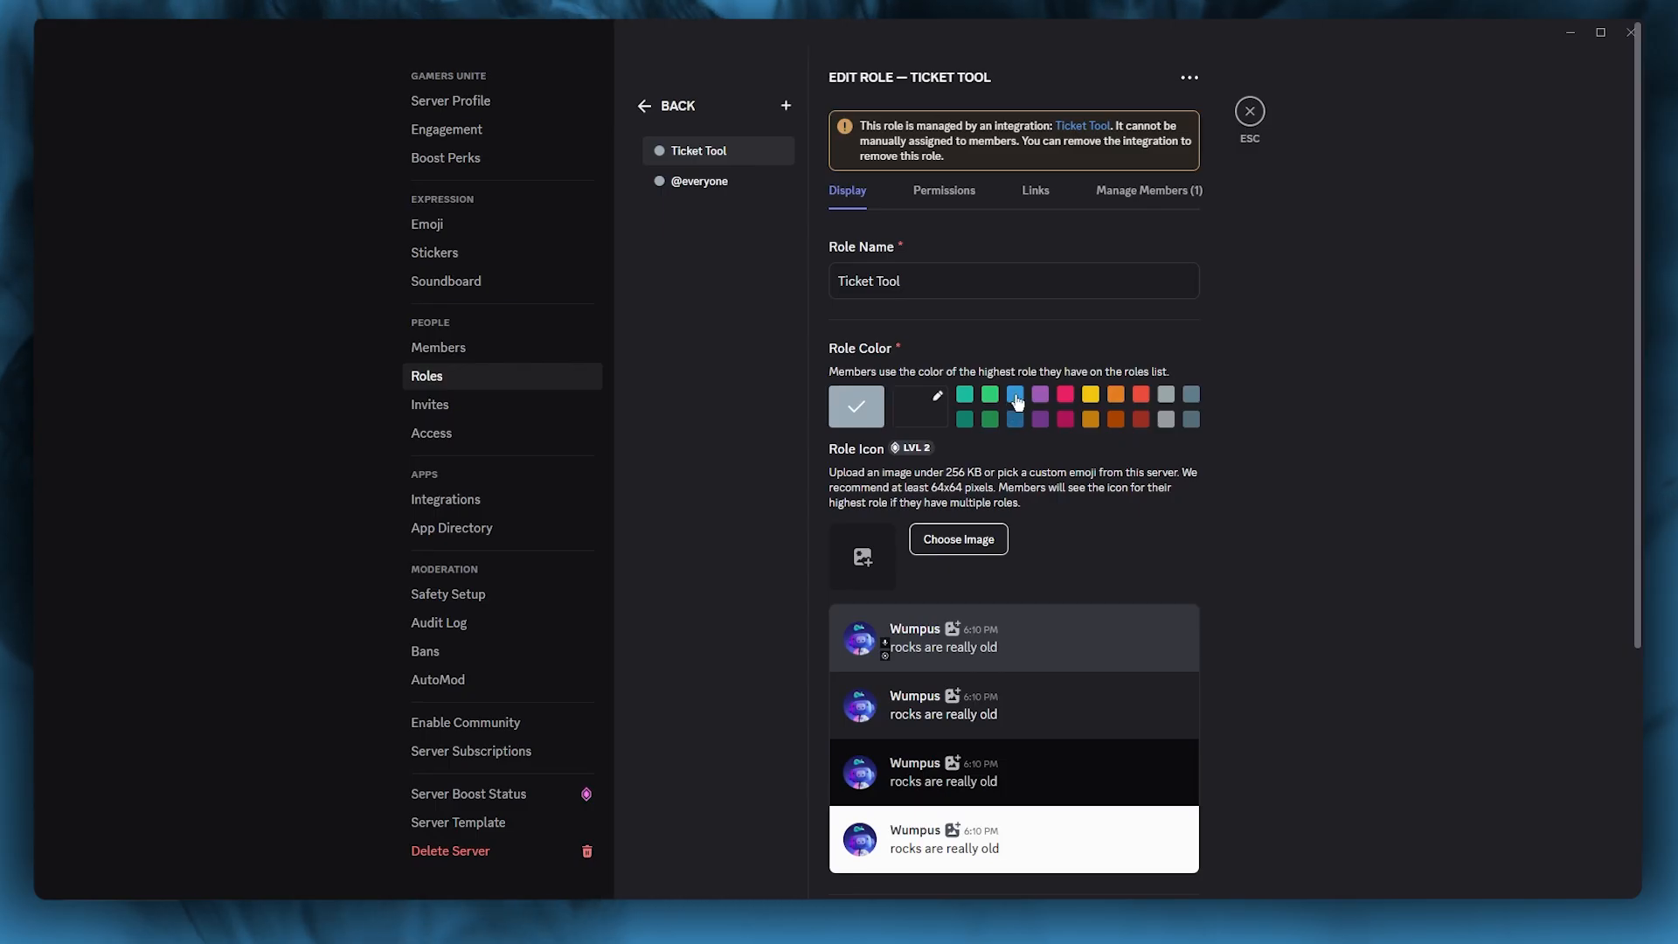
pyautogui.click(944, 194)
# Enable Create Expressions, Manage Expressions, View Audit Log, Manage Webhooks and Manage Server for the Ticket Tool role.
pyautogui.scroll(-3, 1189, 350)
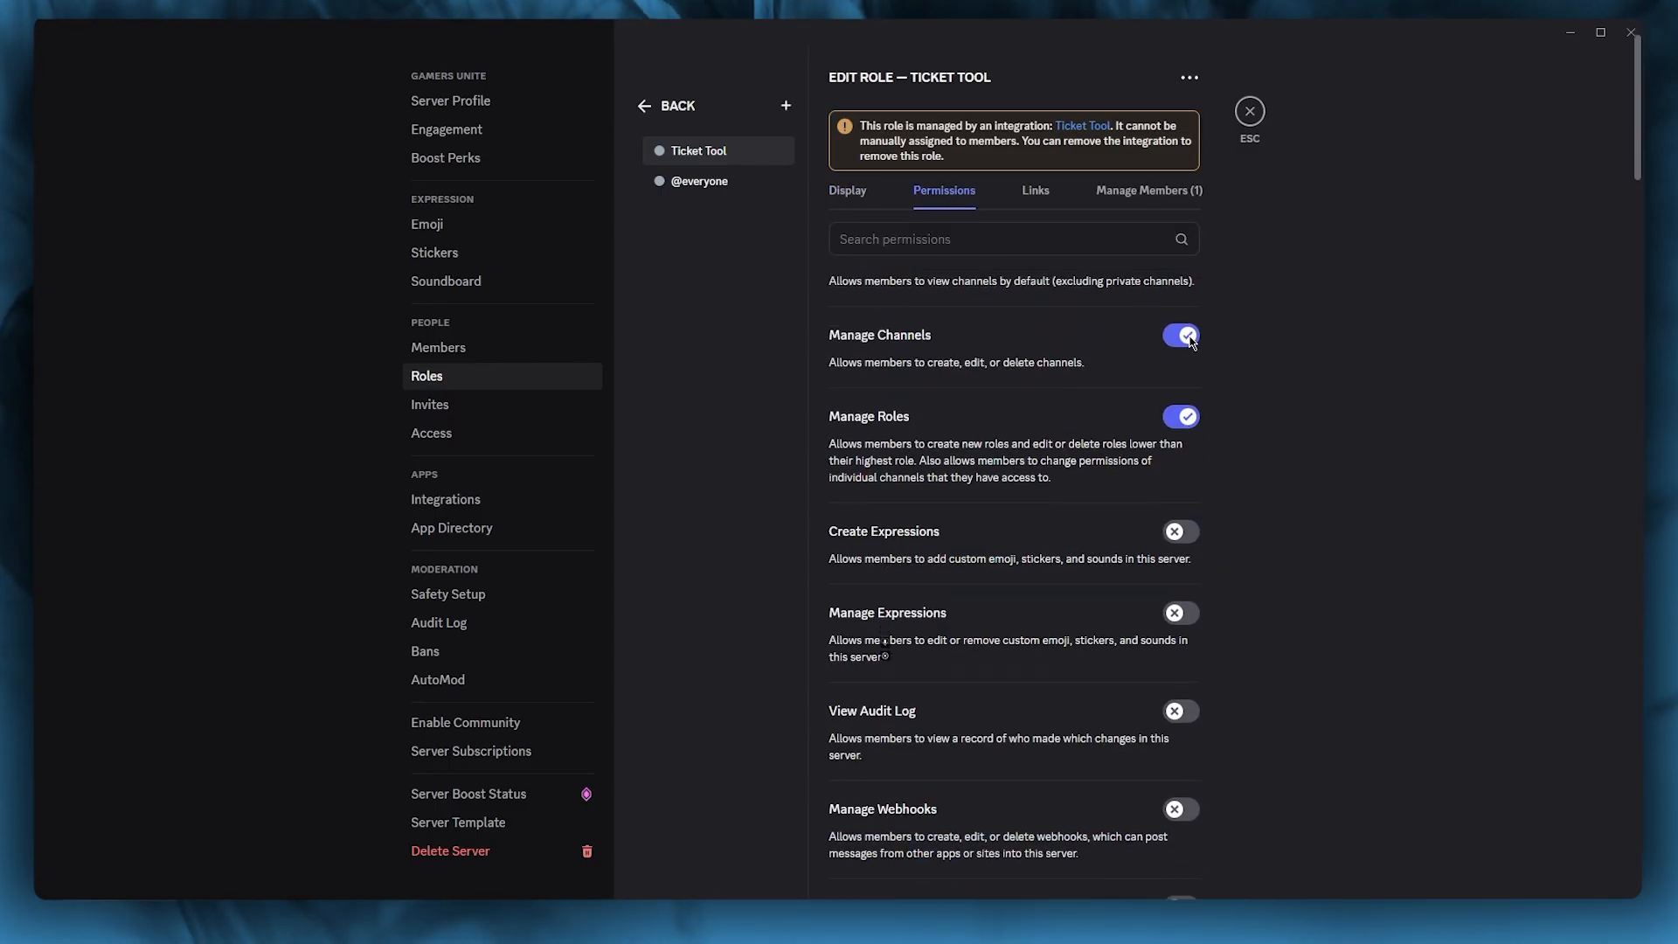
pyautogui.click(1193, 359)
pyautogui.click(1181, 435)
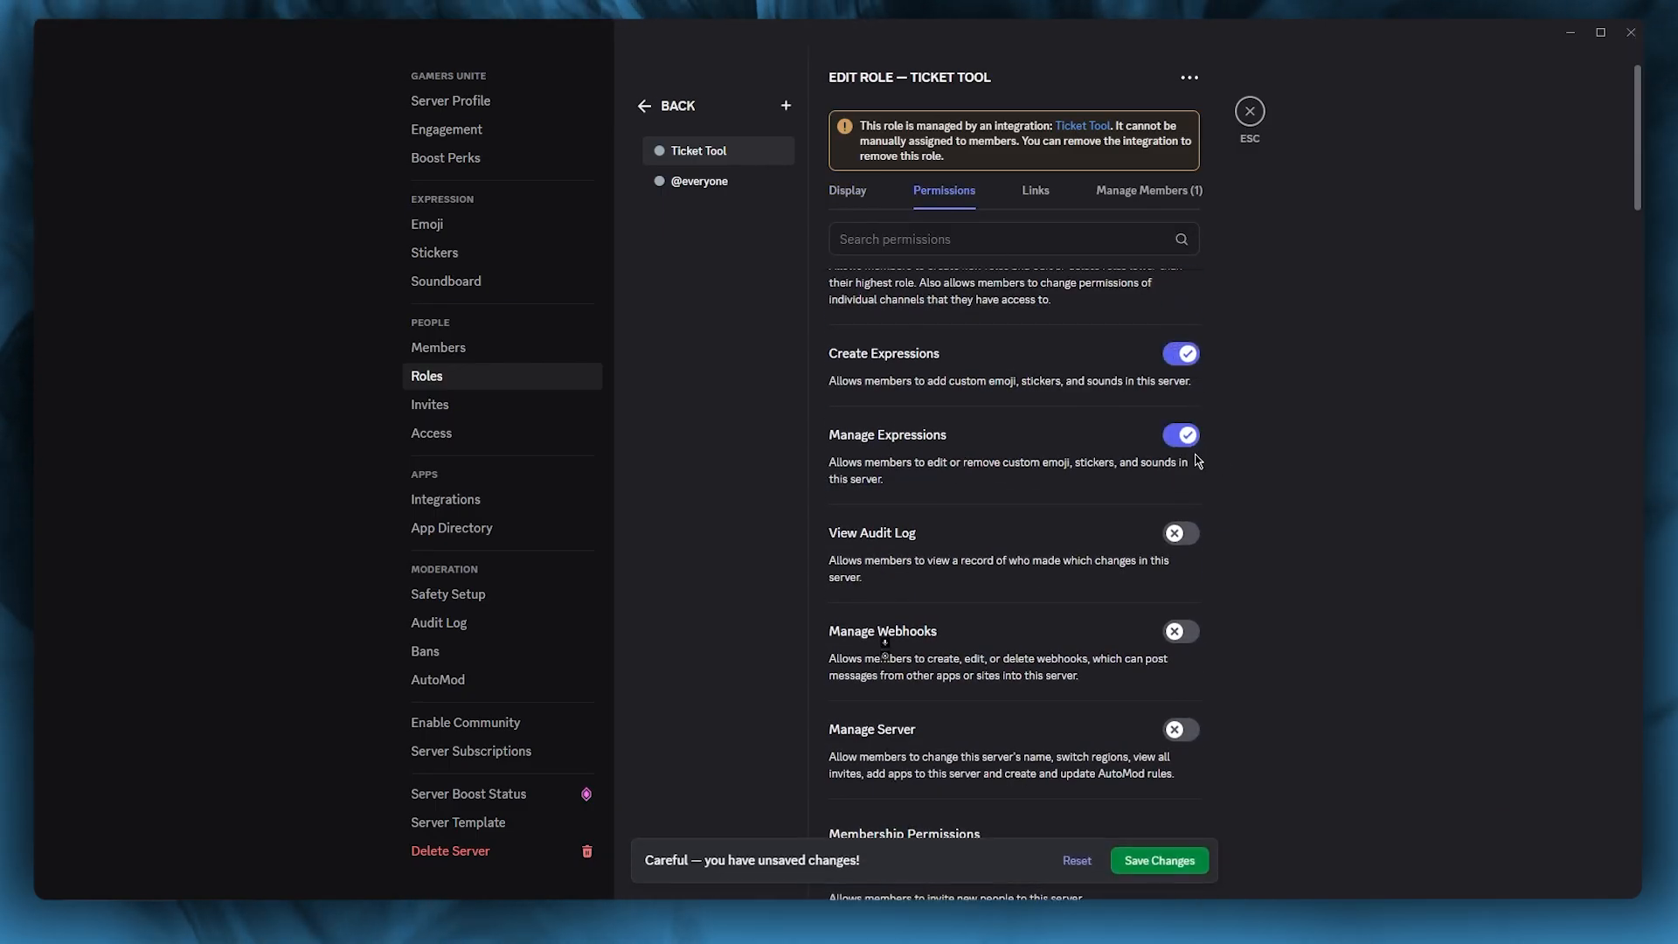
pyautogui.scroll(-2, 1177, 386)
pyautogui.click(1180, 381)
pyautogui.click(1180, 463)
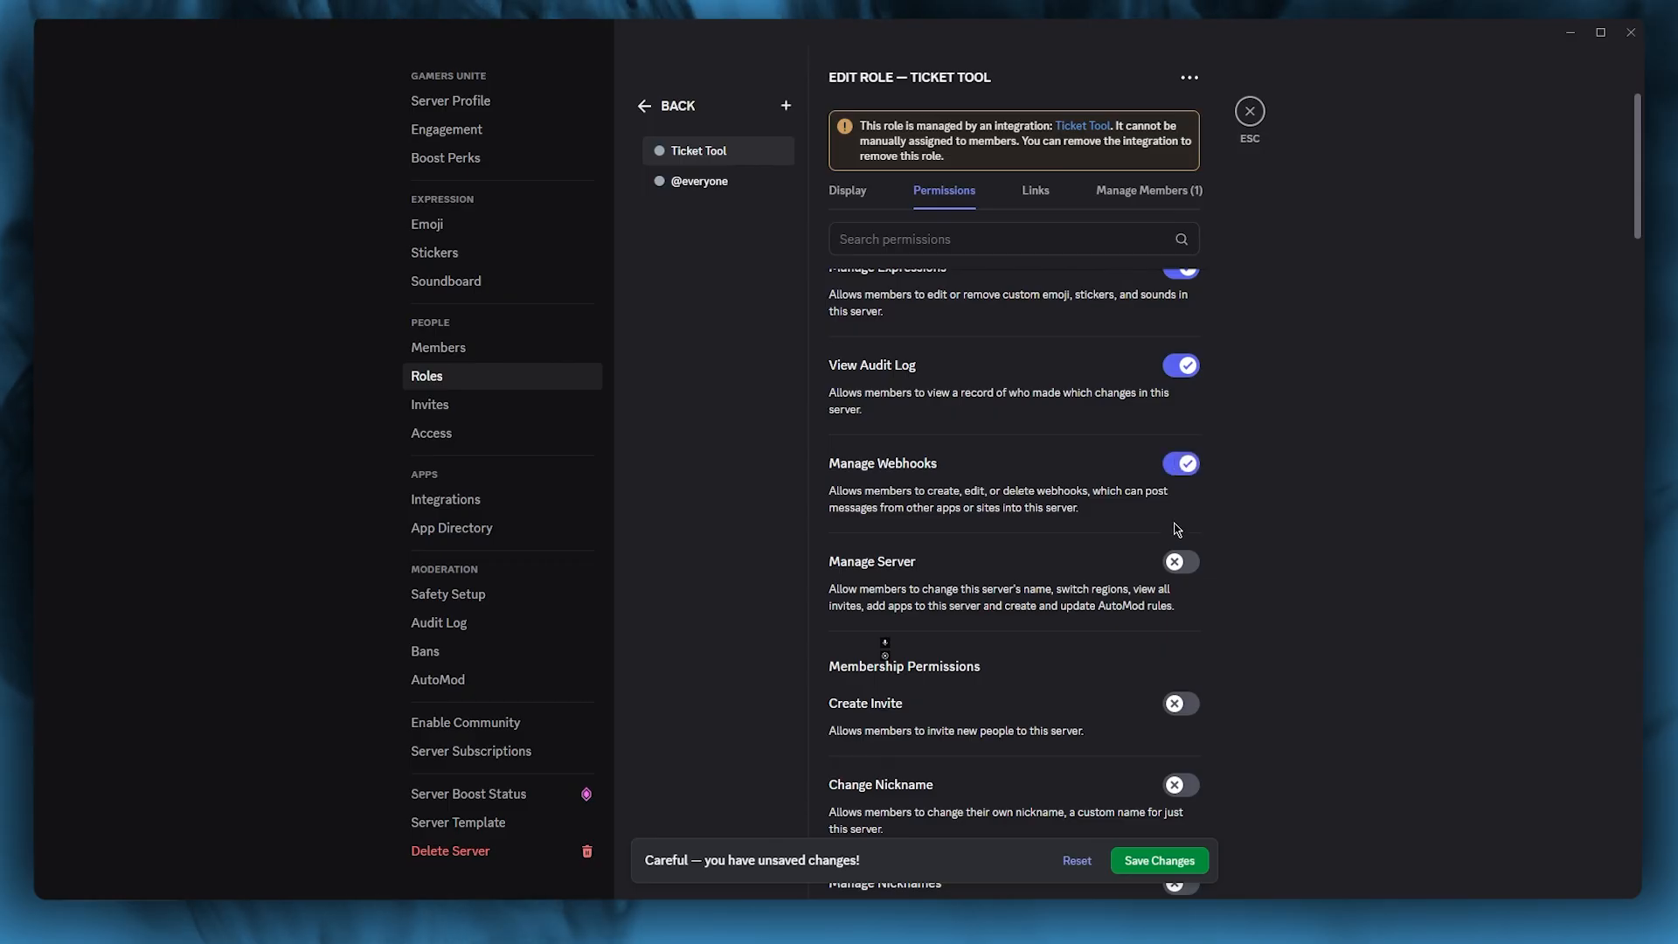
pyautogui.click(1180, 561)
# Enable the role's membership permissions: Create Invite, Change Nickname, Manage Nicknames, Kick, Approve, and Reject Members, Ban Members and Timeout Members.
pyautogui.scroll(-3, 1178, 507)
pyautogui.click(1180, 452)
pyautogui.click(1180, 533)
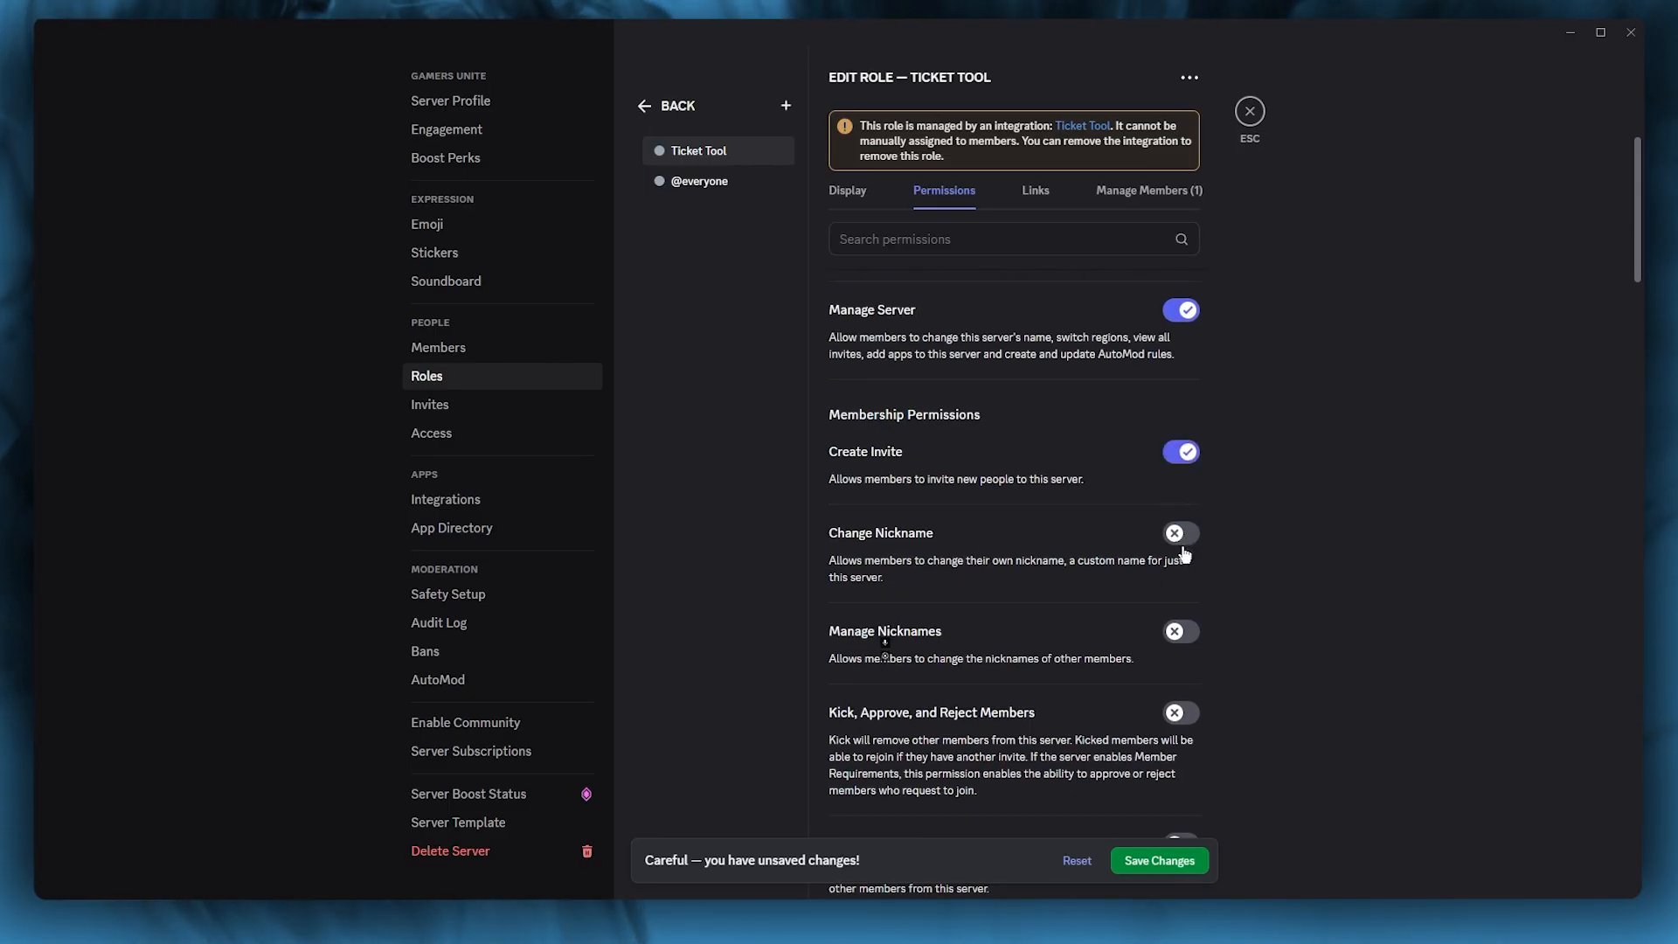
pyautogui.scroll(-1, 1178, 575)
pyautogui.click(1182, 547)
pyautogui.click(1182, 628)
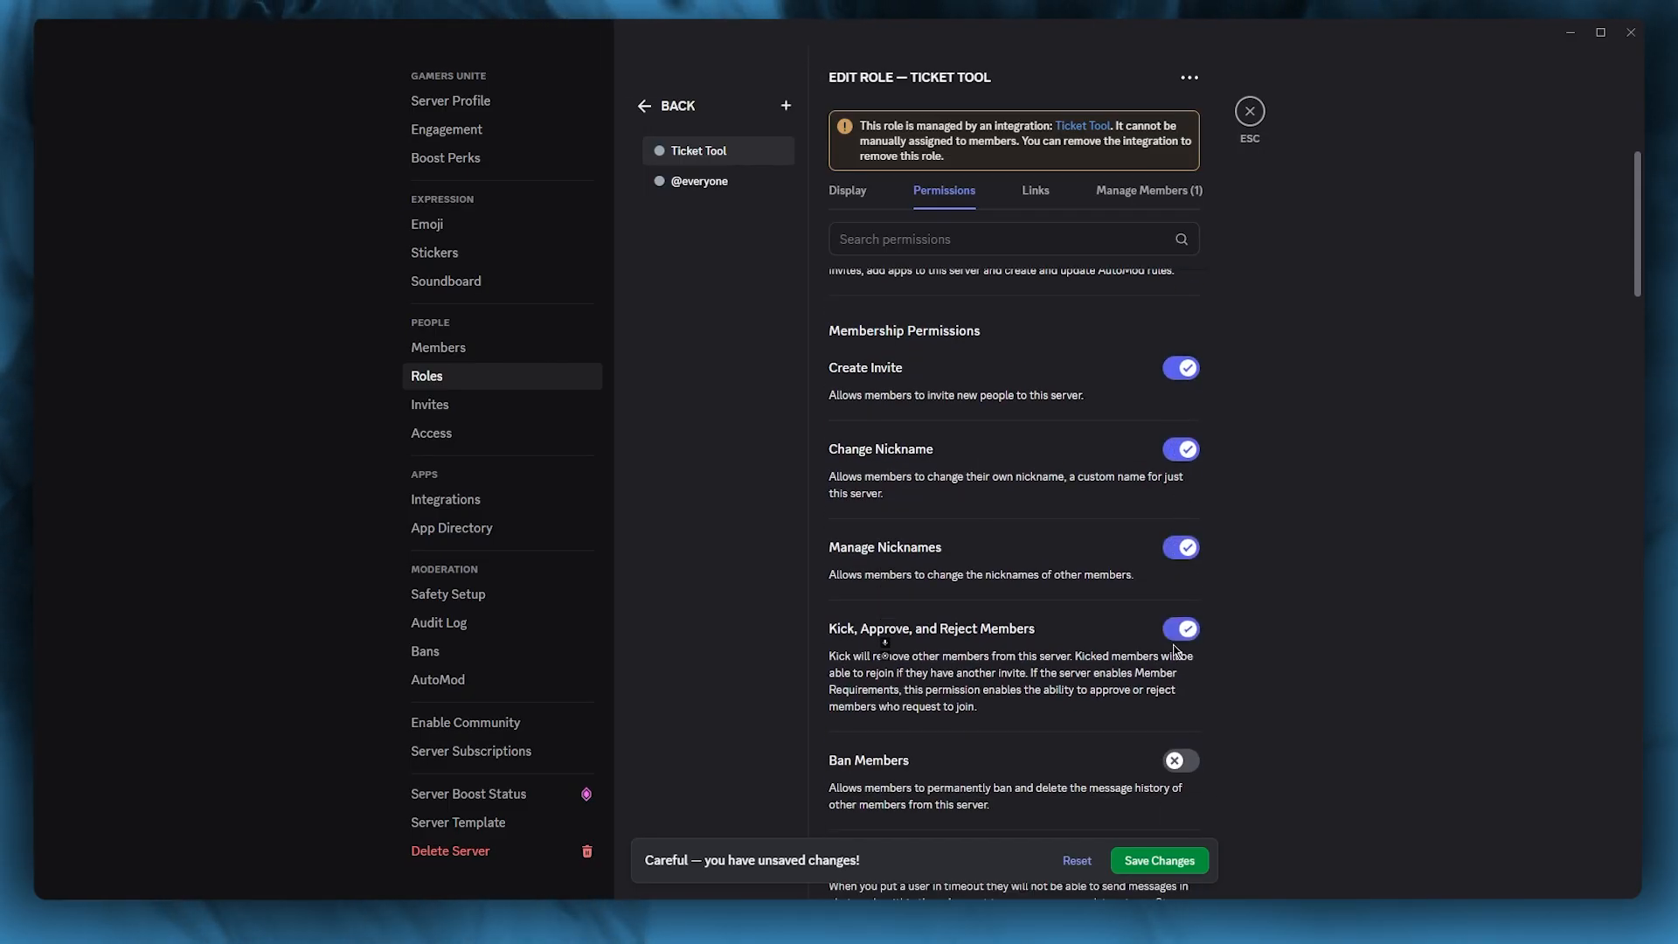
pyautogui.scroll(-5, 1180, 594)
pyautogui.click(1180, 341)
pyautogui.click(1180, 439)
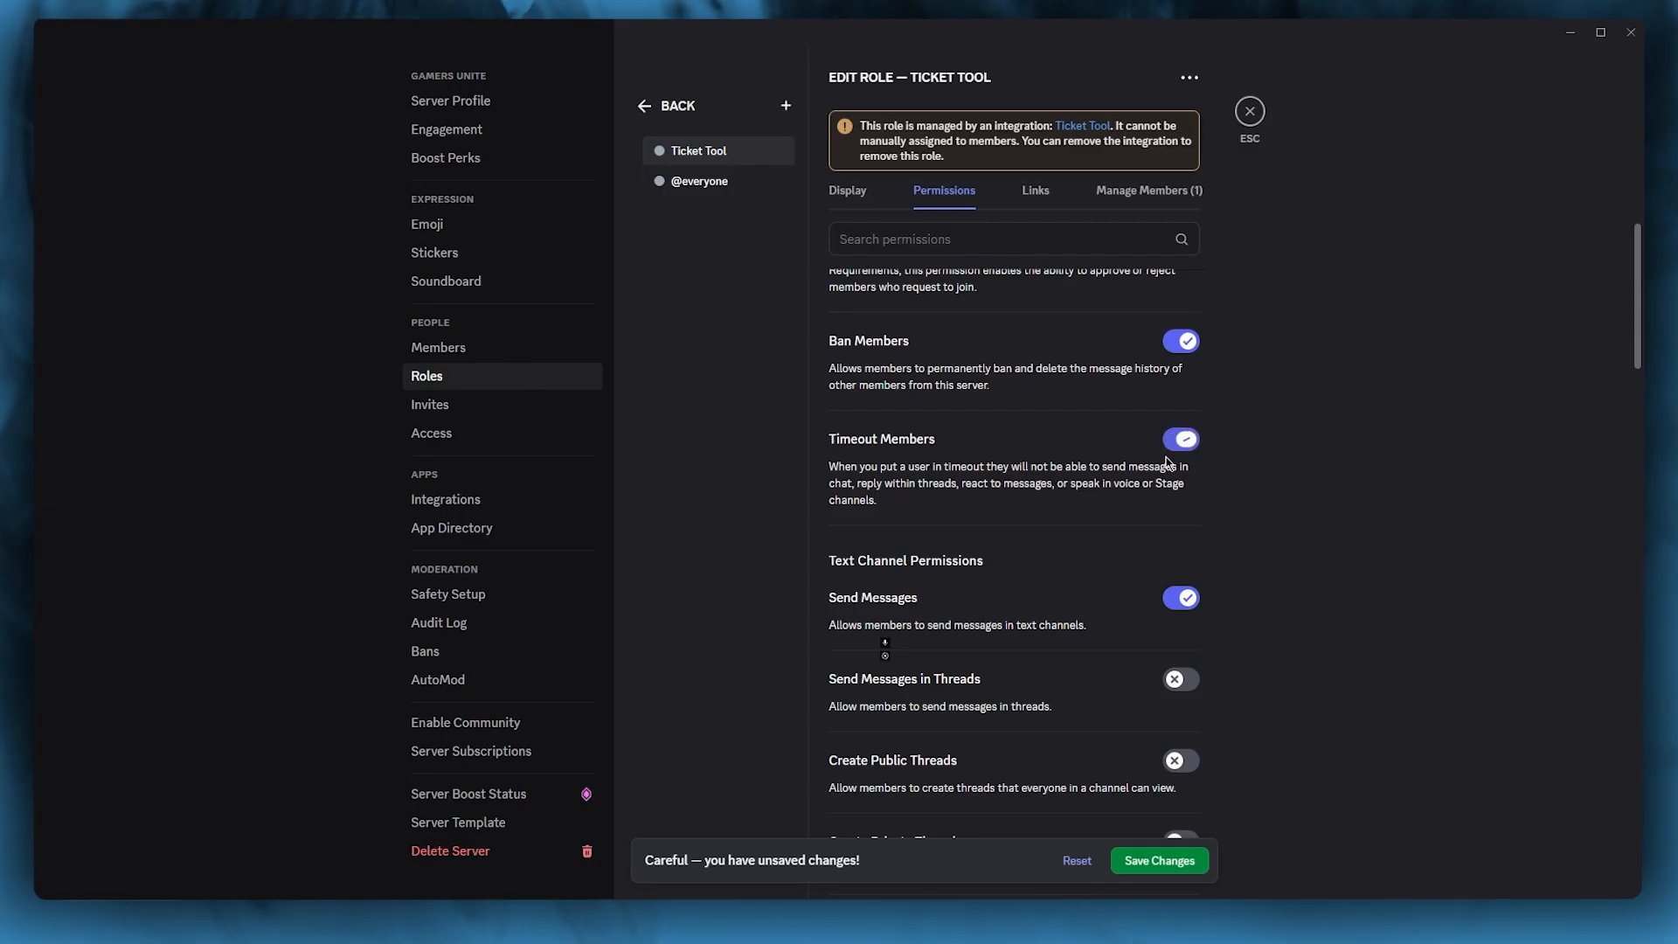
# Enable Send Messages in Threads, Create Public Threads, Create Private Threads and Add Reactions for the Ticket Tool role.
pyautogui.scroll(-4, 1179, 442)
pyautogui.click(1175, 344)
pyautogui.click(1180, 425)
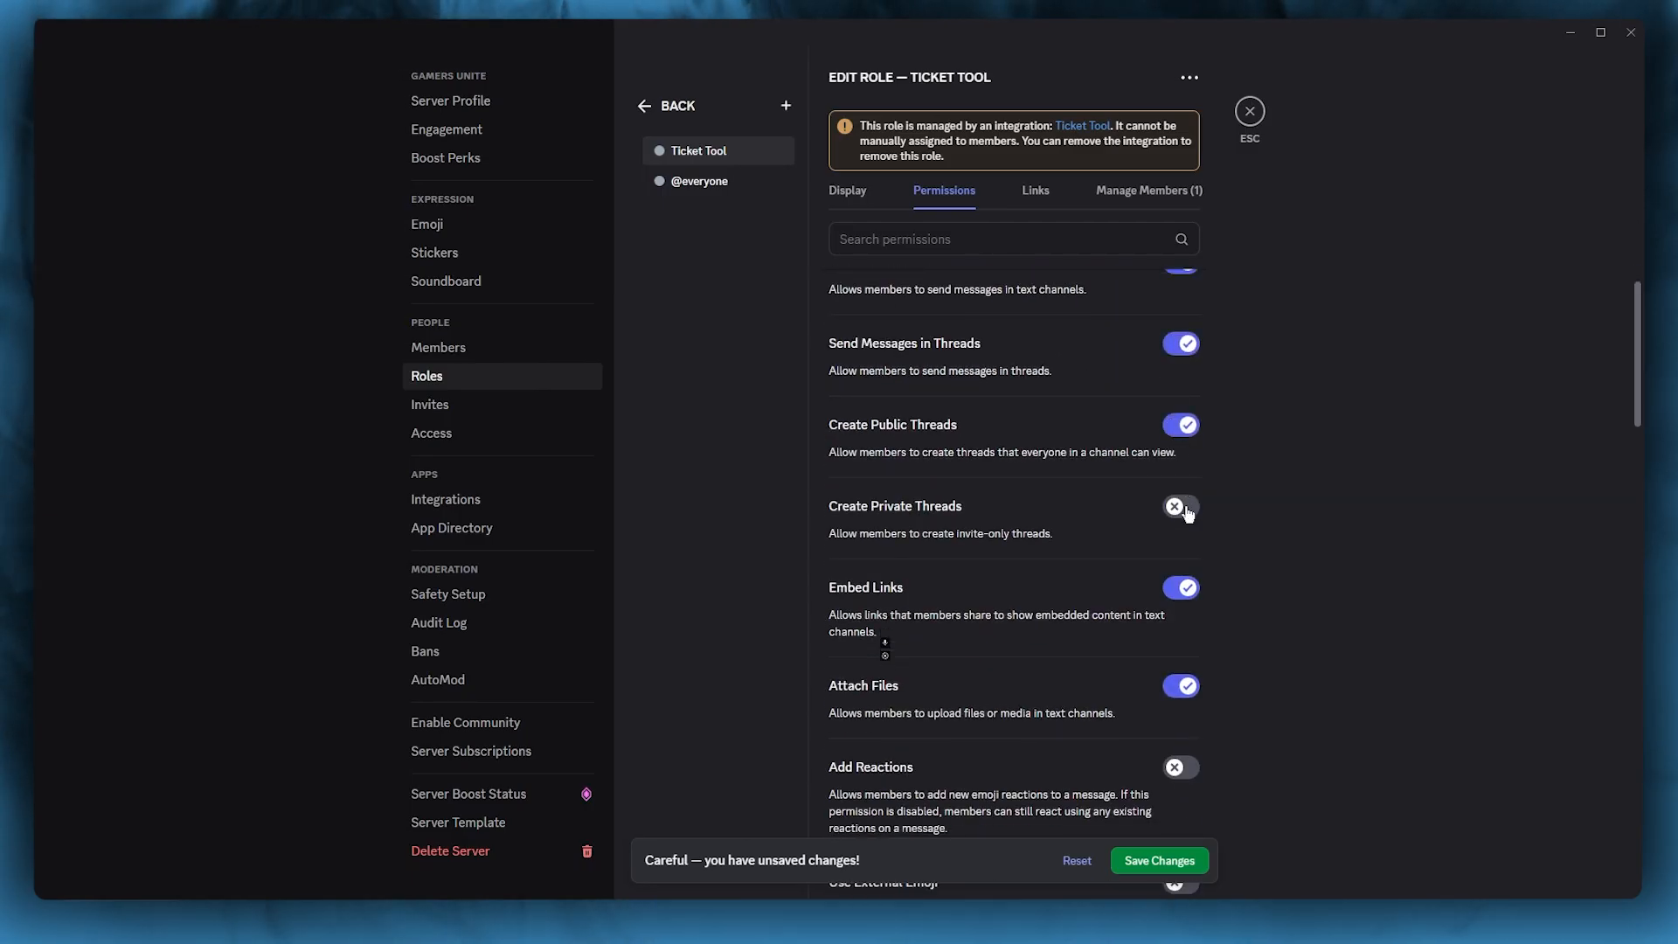
pyautogui.click(1180, 506)
pyautogui.scroll(-2, 1178, 441)
pyautogui.click(1194, 601)
# Allow the role external emoji and stickers, mentioning everyone, text-to-speech messages, voice messages and polls, then save the changes and close the settings.
pyautogui.scroll(-4, 1191, 594)
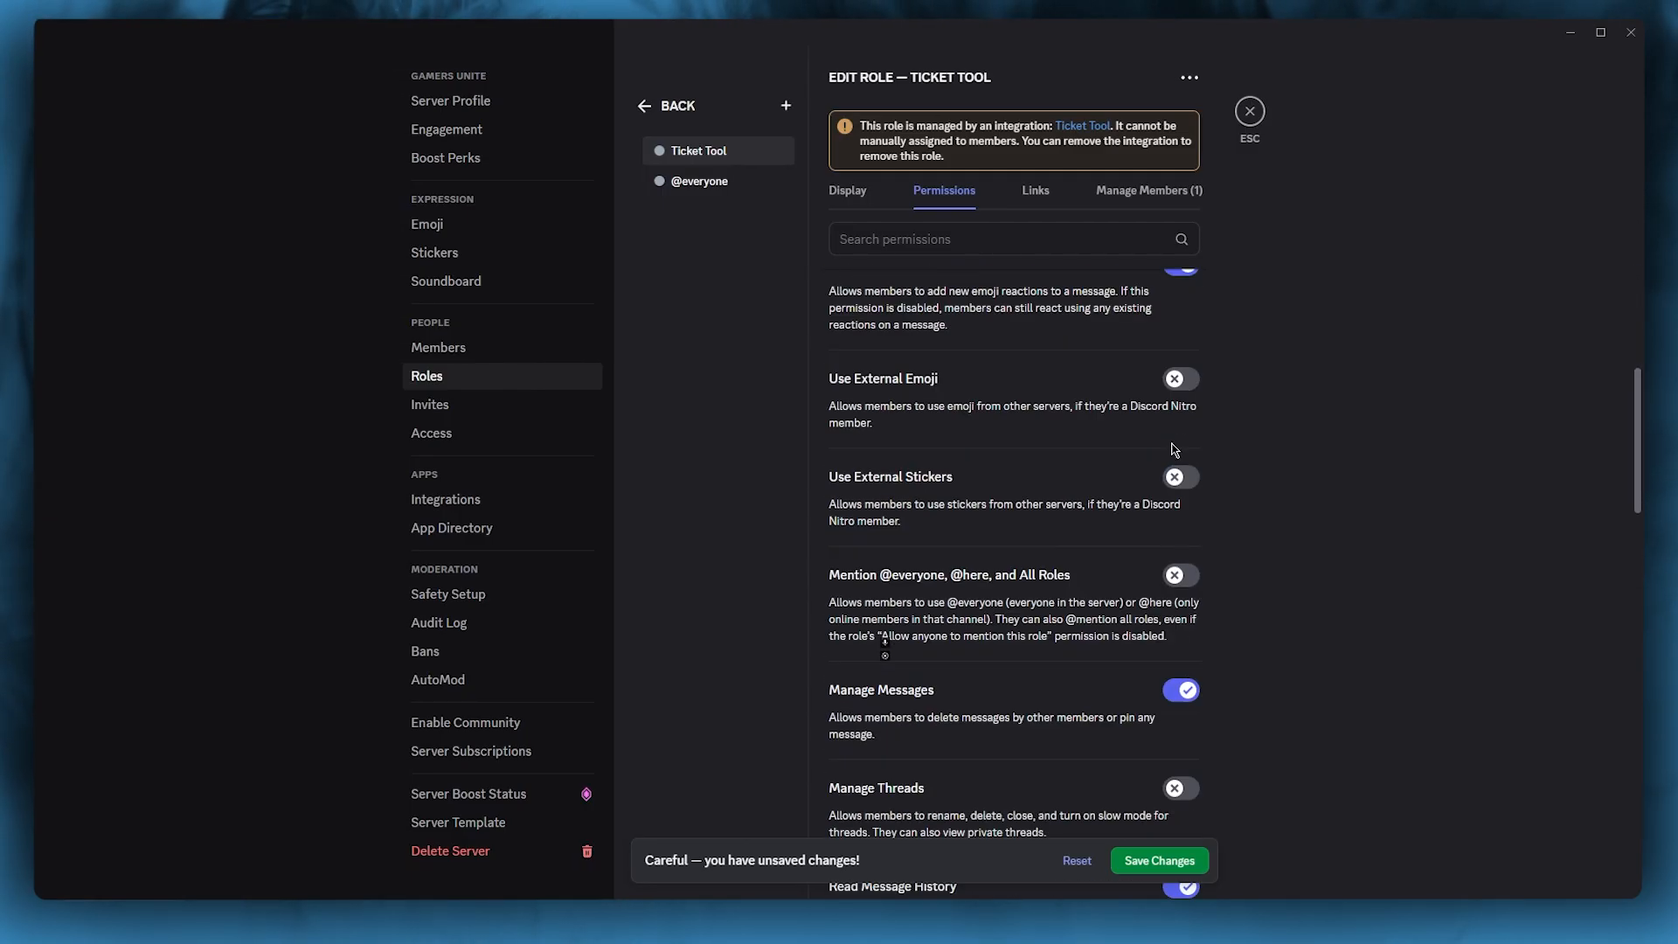
pyautogui.click(1179, 382)
pyautogui.click(1180, 477)
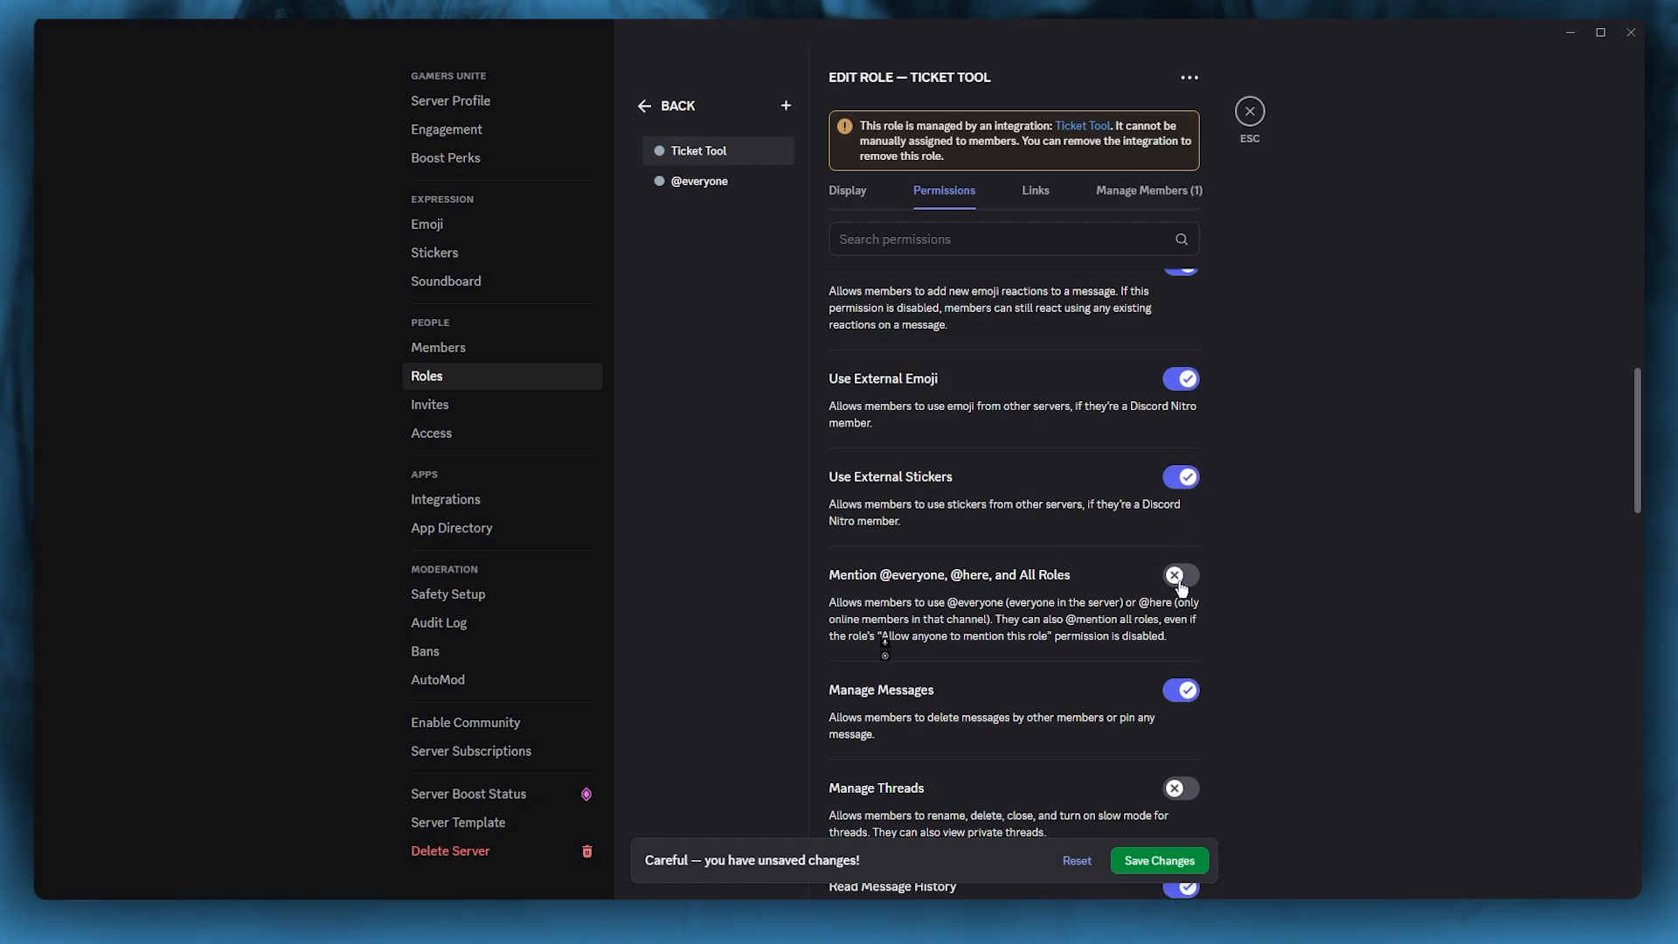
pyautogui.click(1180, 575)
pyautogui.scroll(-6, 1179, 577)
pyautogui.click(1173, 500)
pyautogui.click(1184, 599)
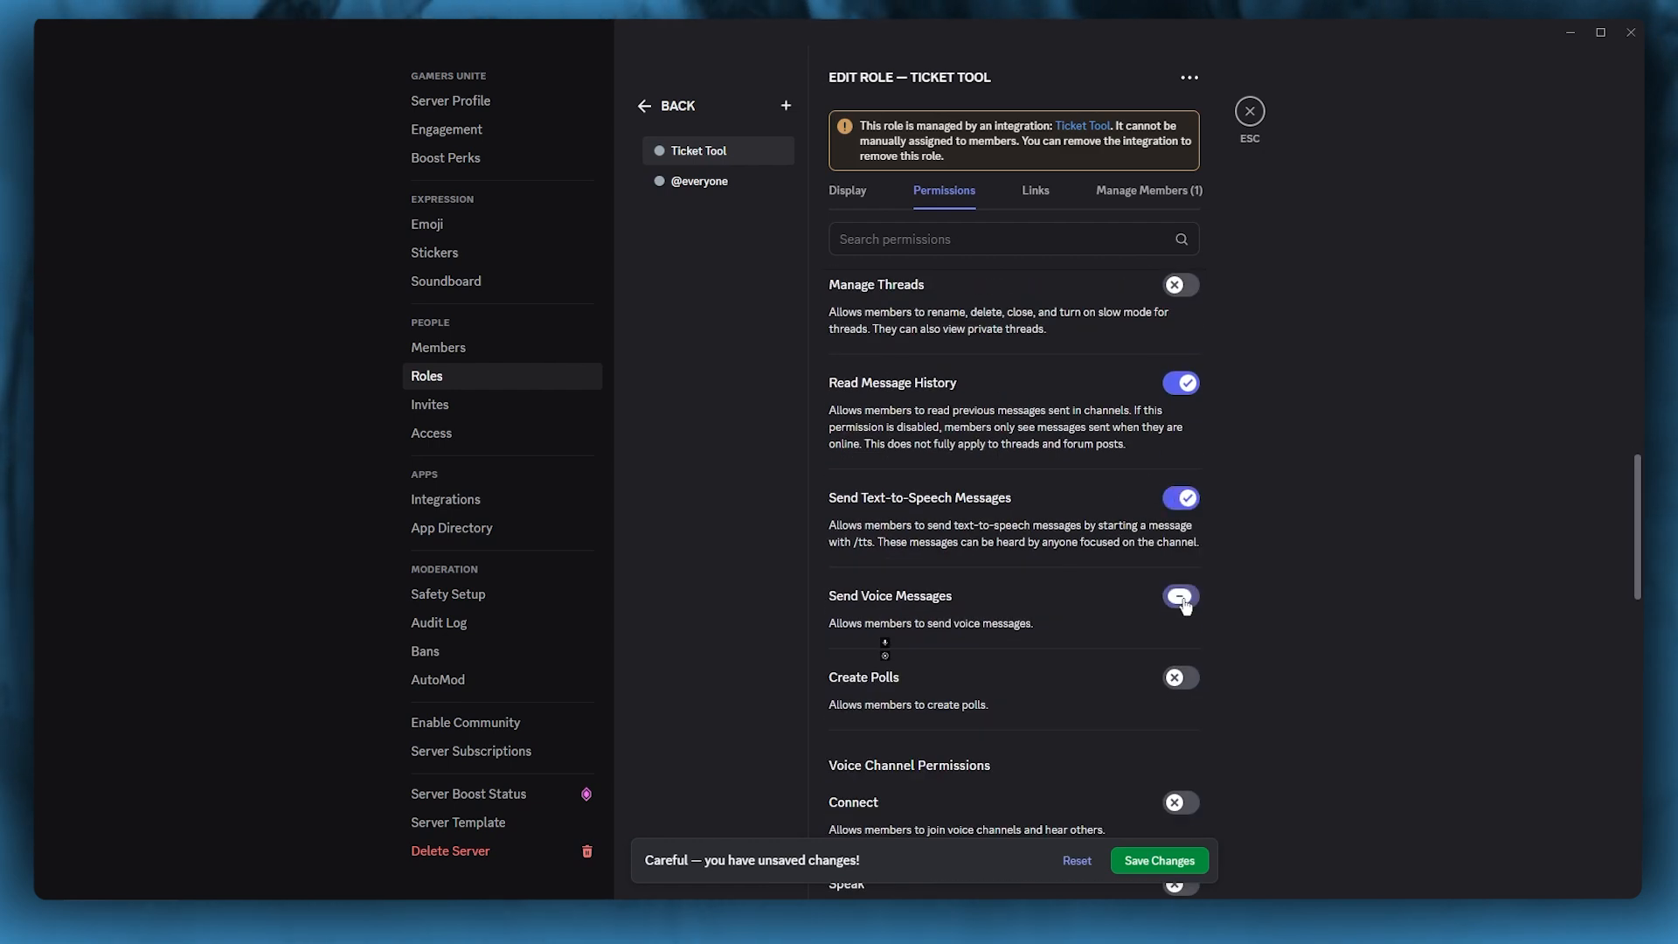
pyautogui.click(1185, 679)
pyautogui.click(1185, 864)
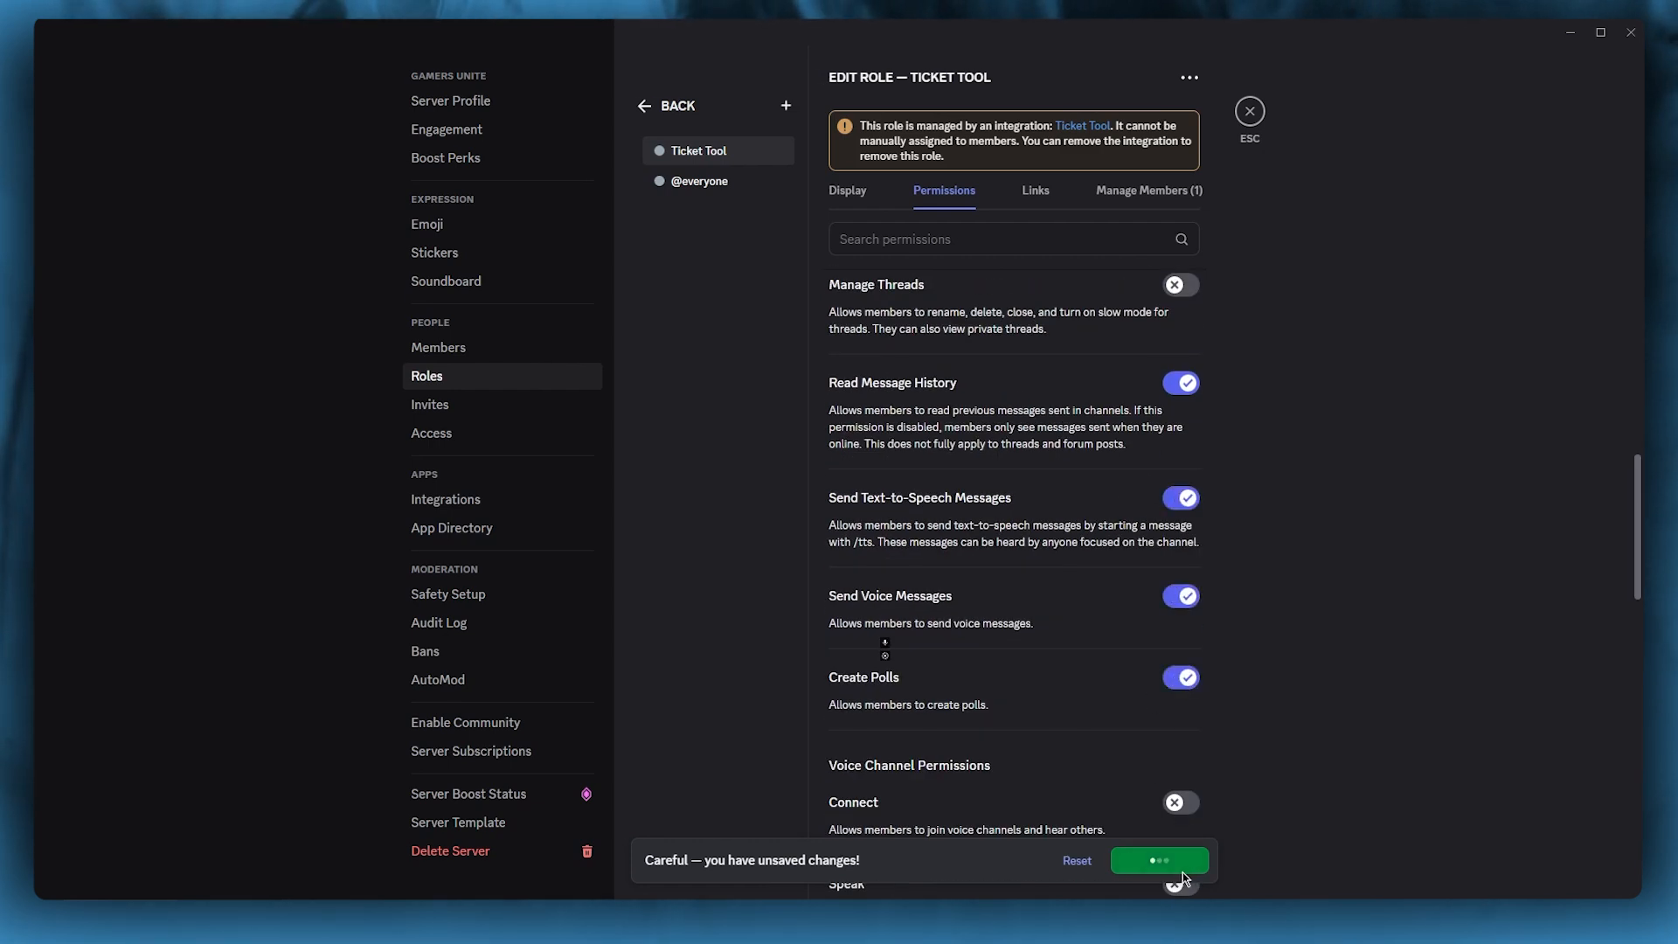
pyautogui.click(1250, 111)
# Return to the server's role settings and view the Gamers unite server as the Ticket Tool role.
pyautogui.click(341, 102)
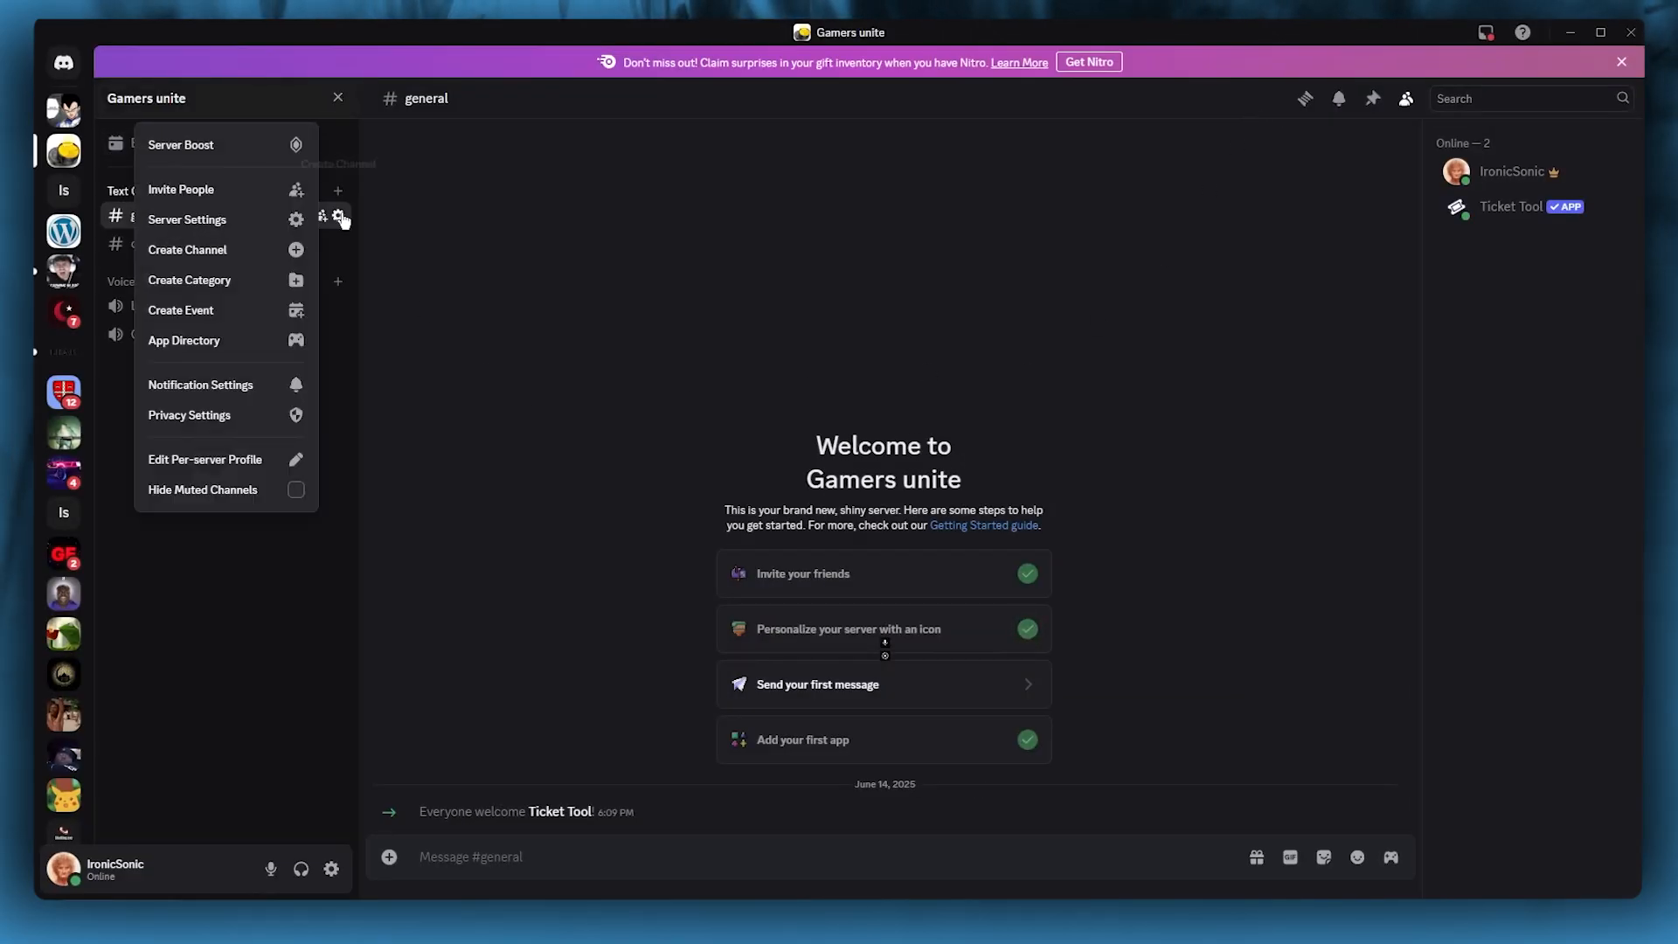
pyautogui.click(231, 219)
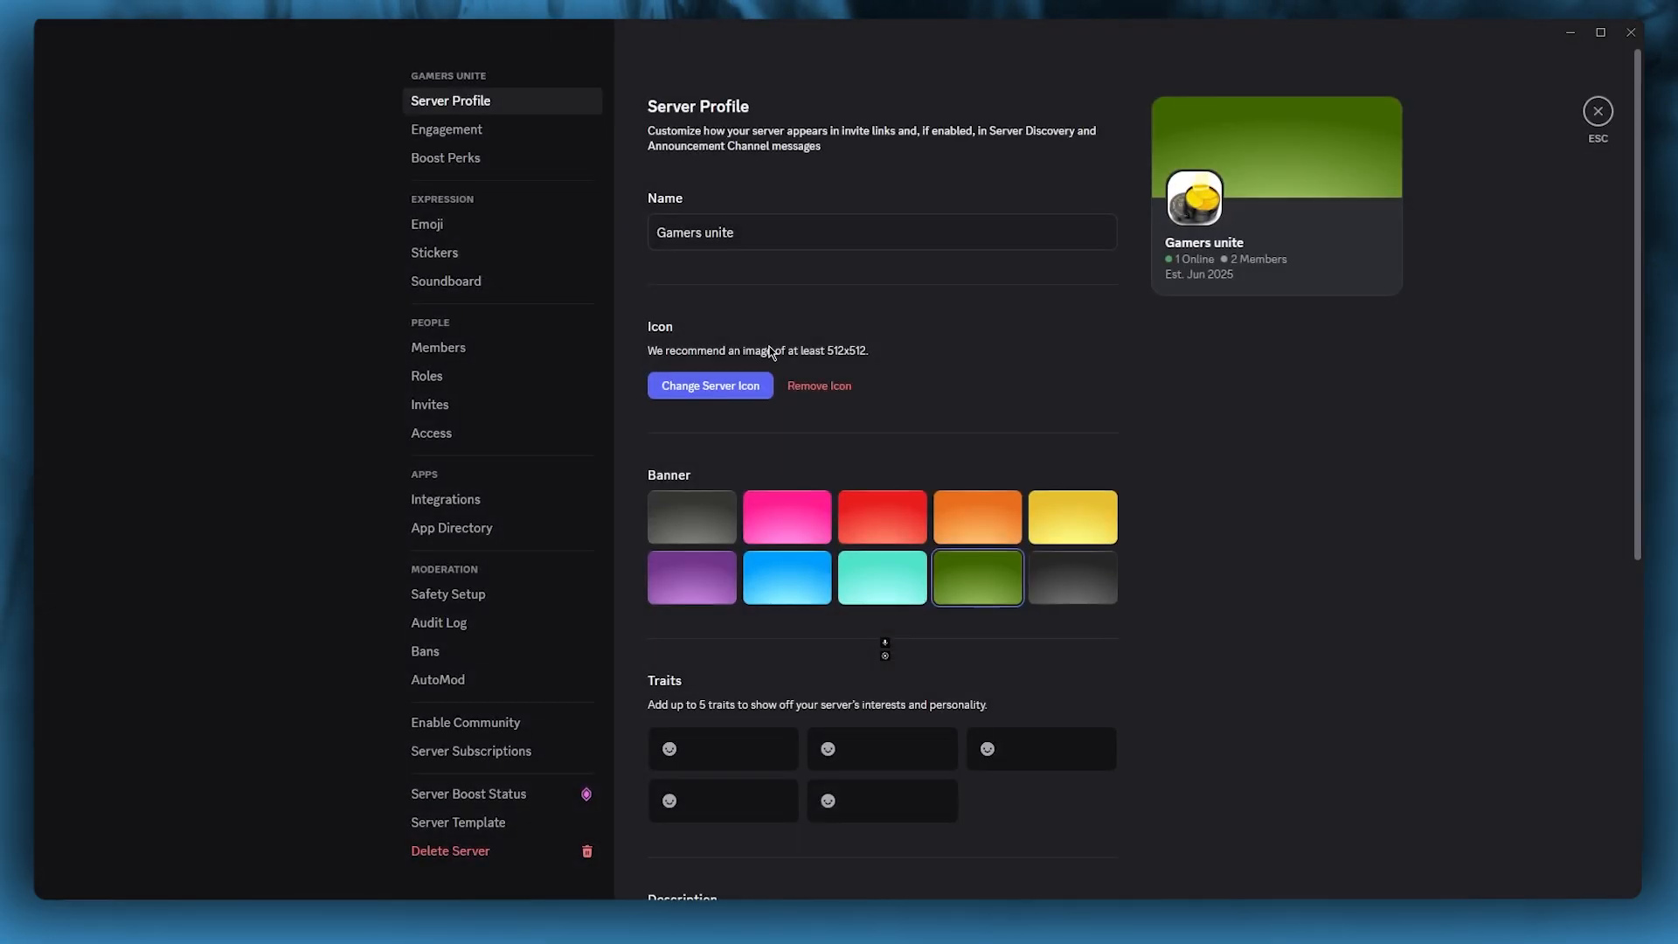
pyautogui.click(468, 376)
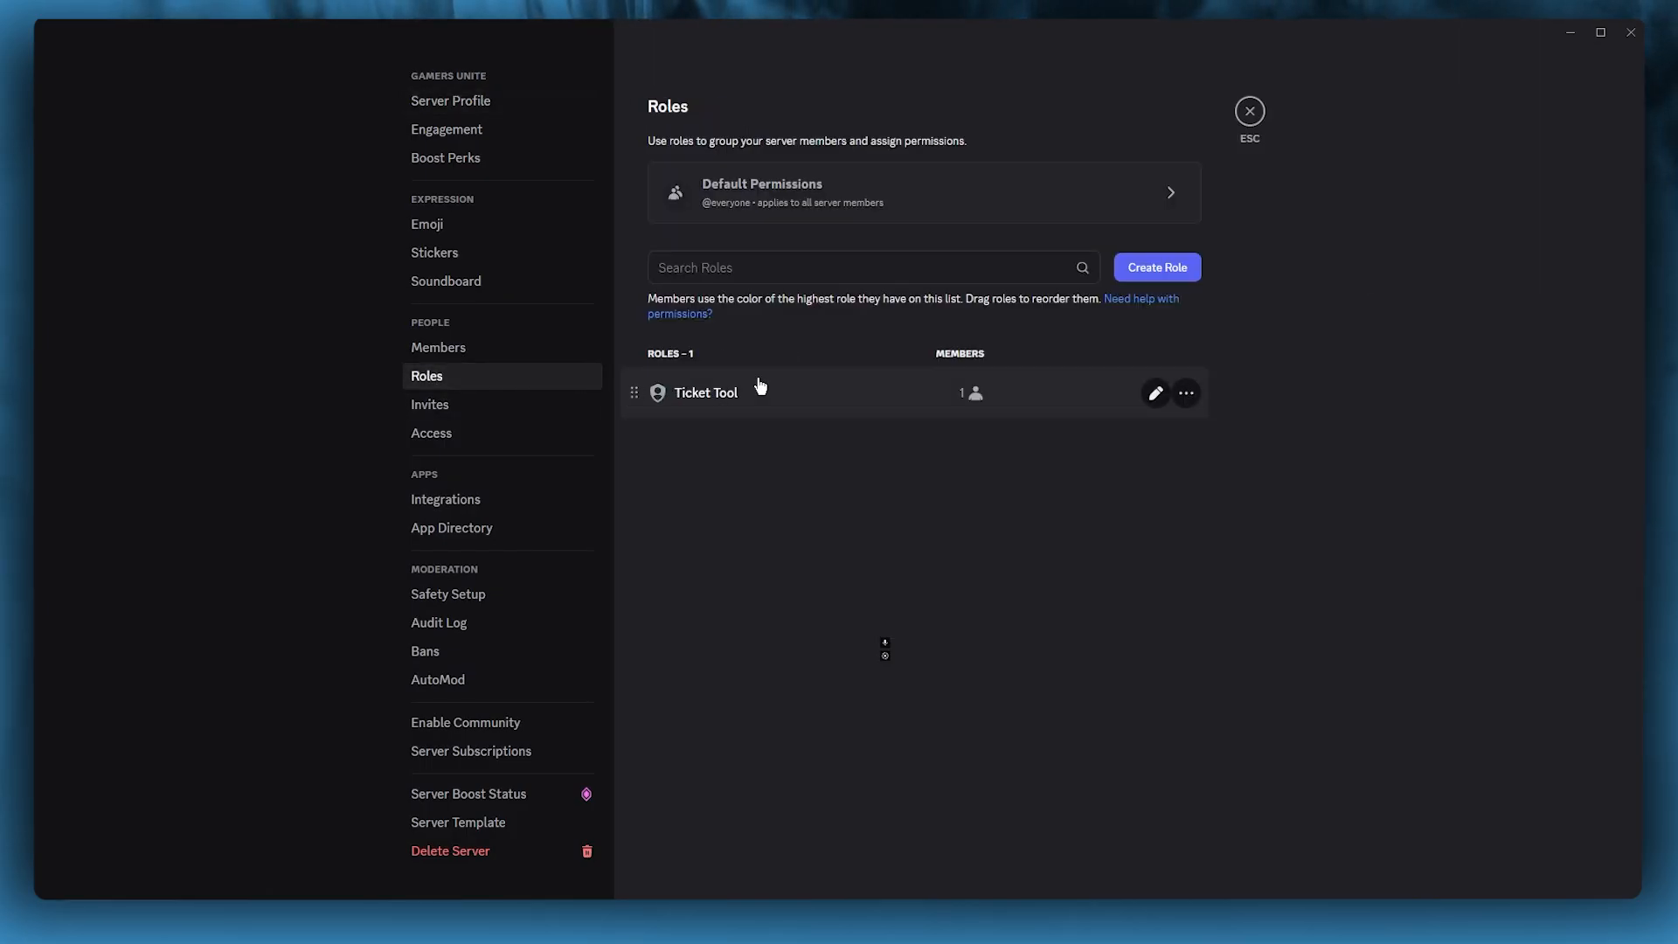
pyautogui.click(1186, 398)
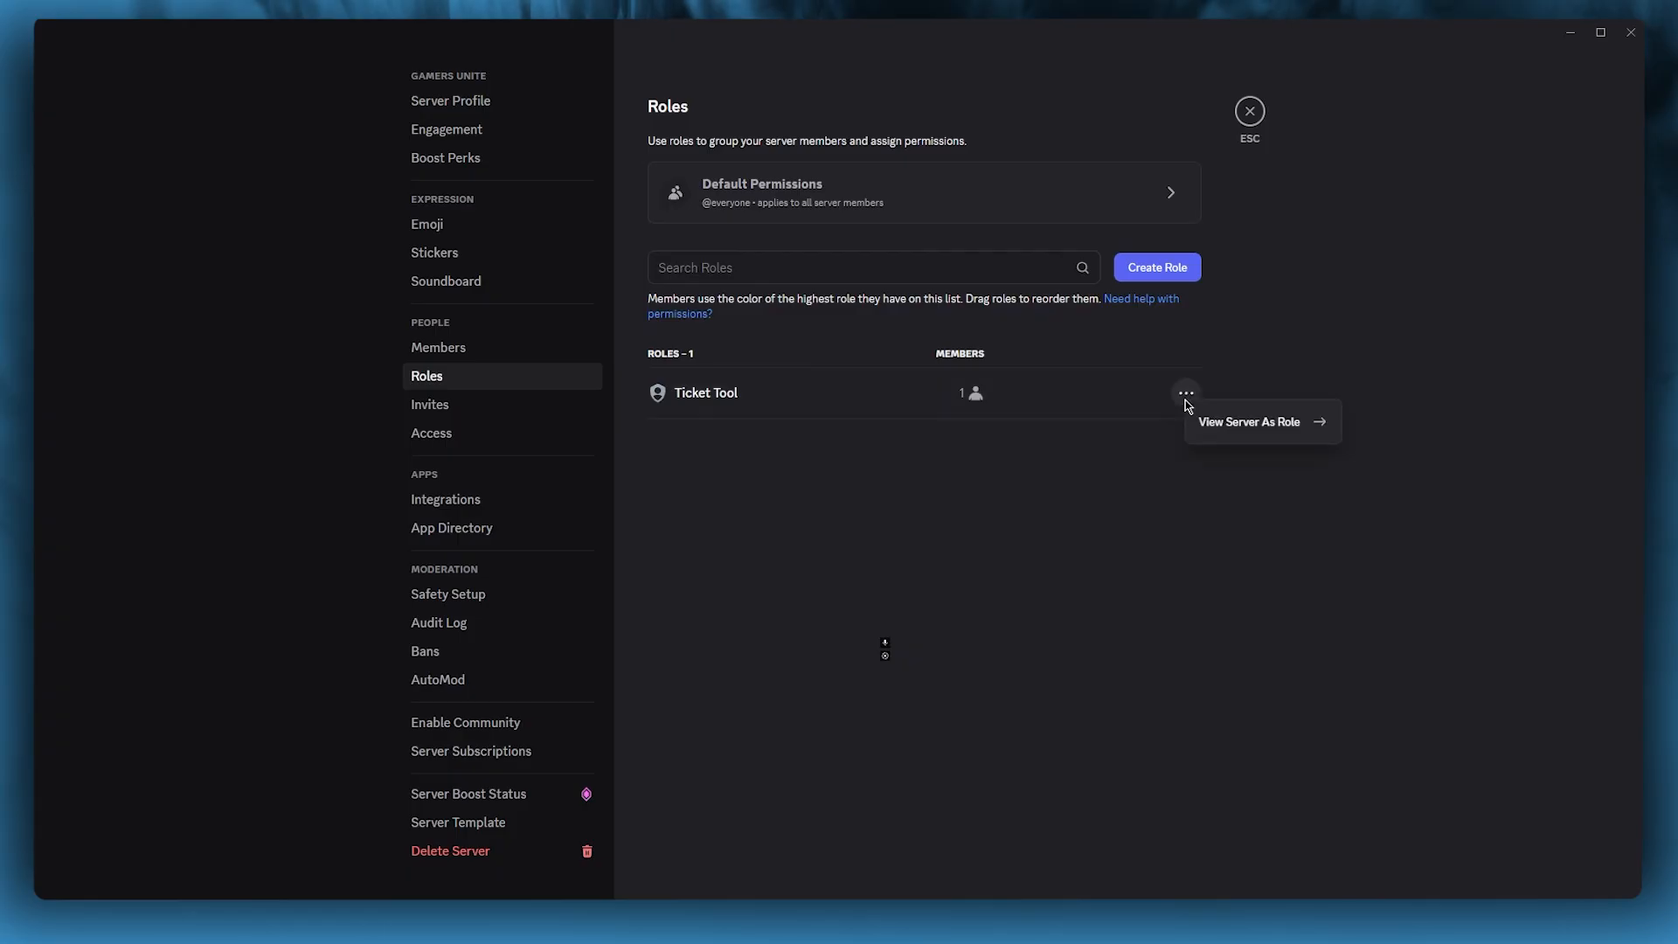
pyautogui.click(1242, 423)
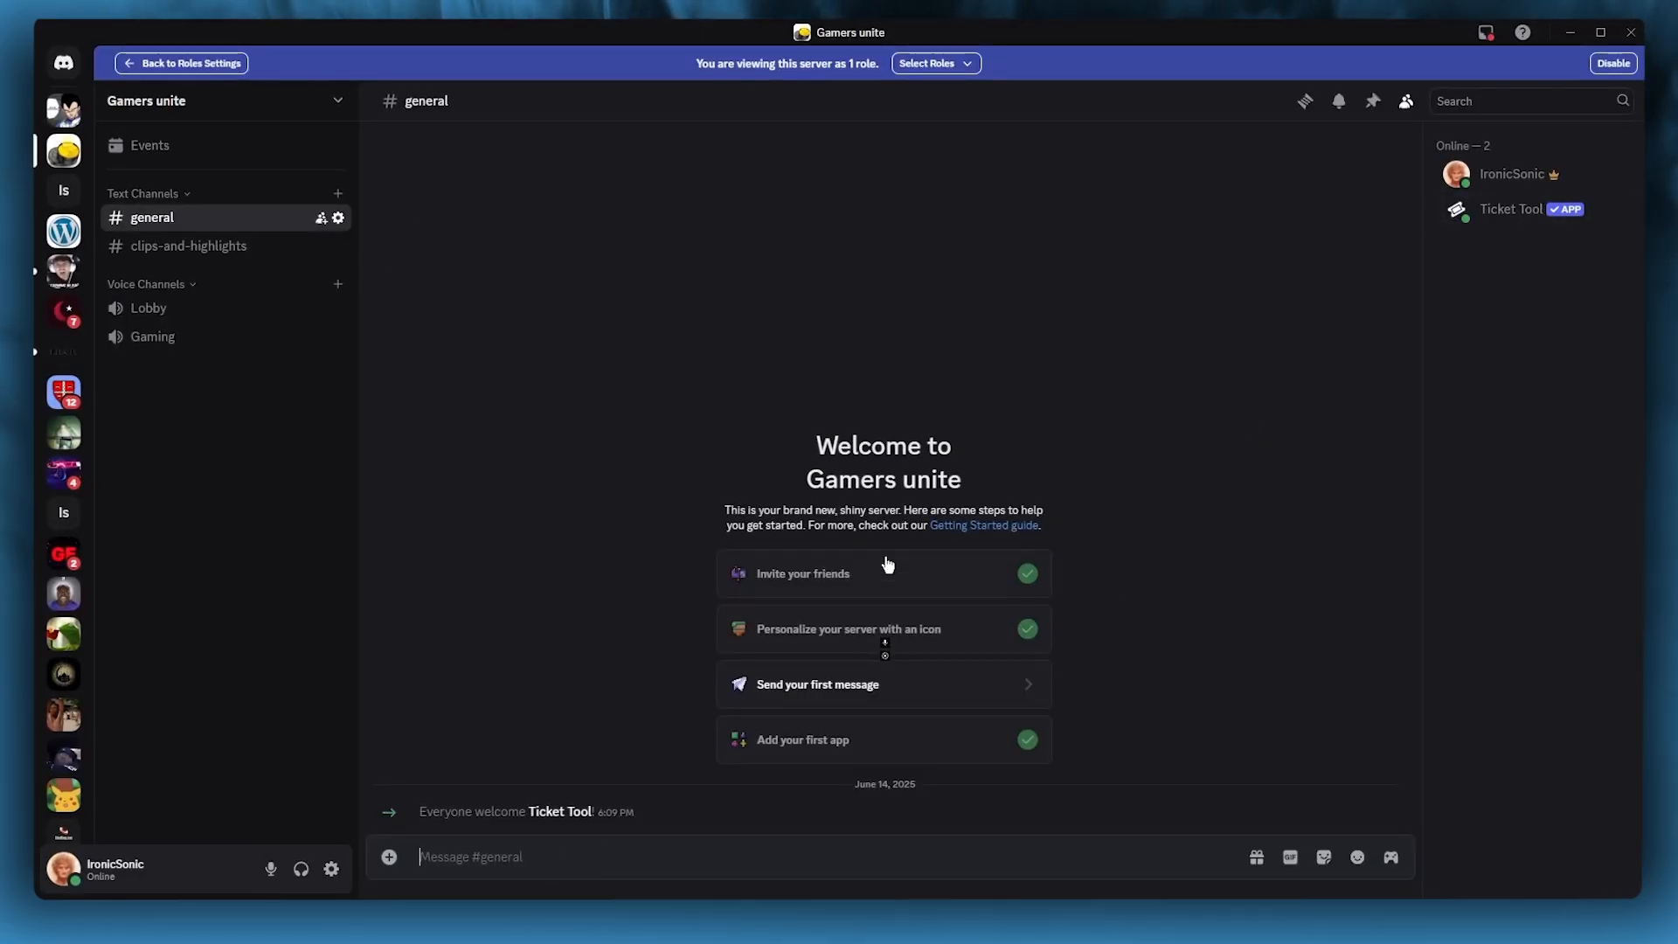
pyautogui.moveTo(169, 312)
pyautogui.mouseDown()
pyautogui.moveTo(165, 362)
pyautogui.moveTo(149, 332)
pyautogui.moveTo(178, 320)
pyautogui.mouseUp()
pyautogui.click(949, 67)
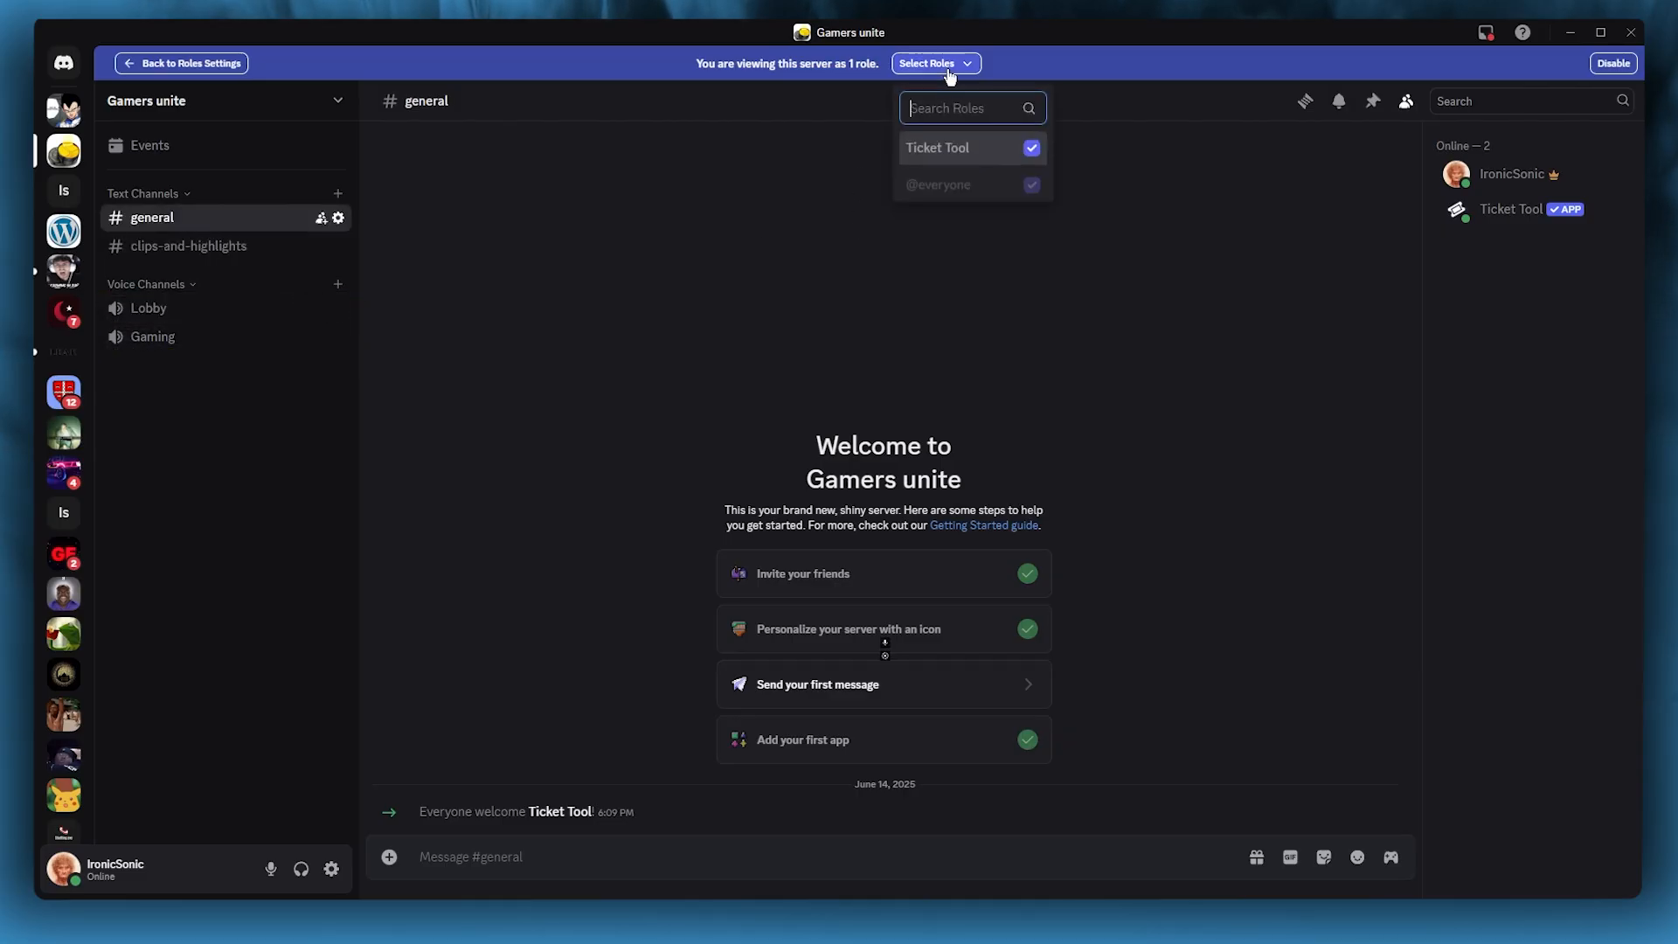
pyautogui.click(1031, 149)
pyautogui.click(1077, 266)
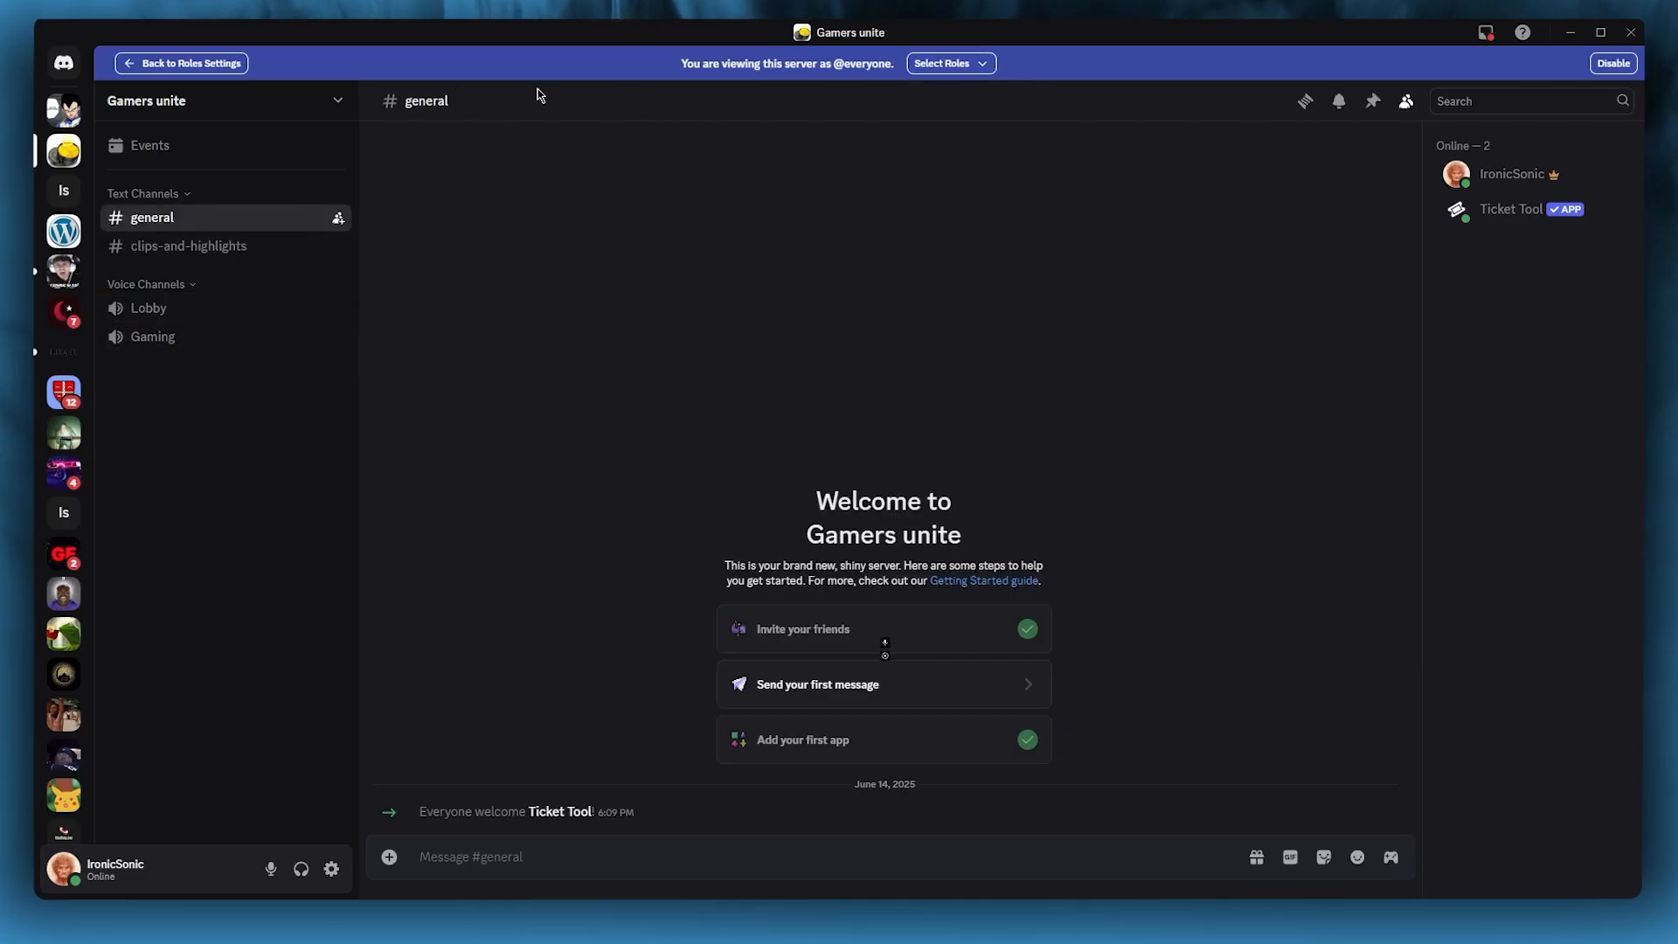
# Leave the server preview, reopen the server's role settings and create a new role.
pyautogui.click(171, 66)
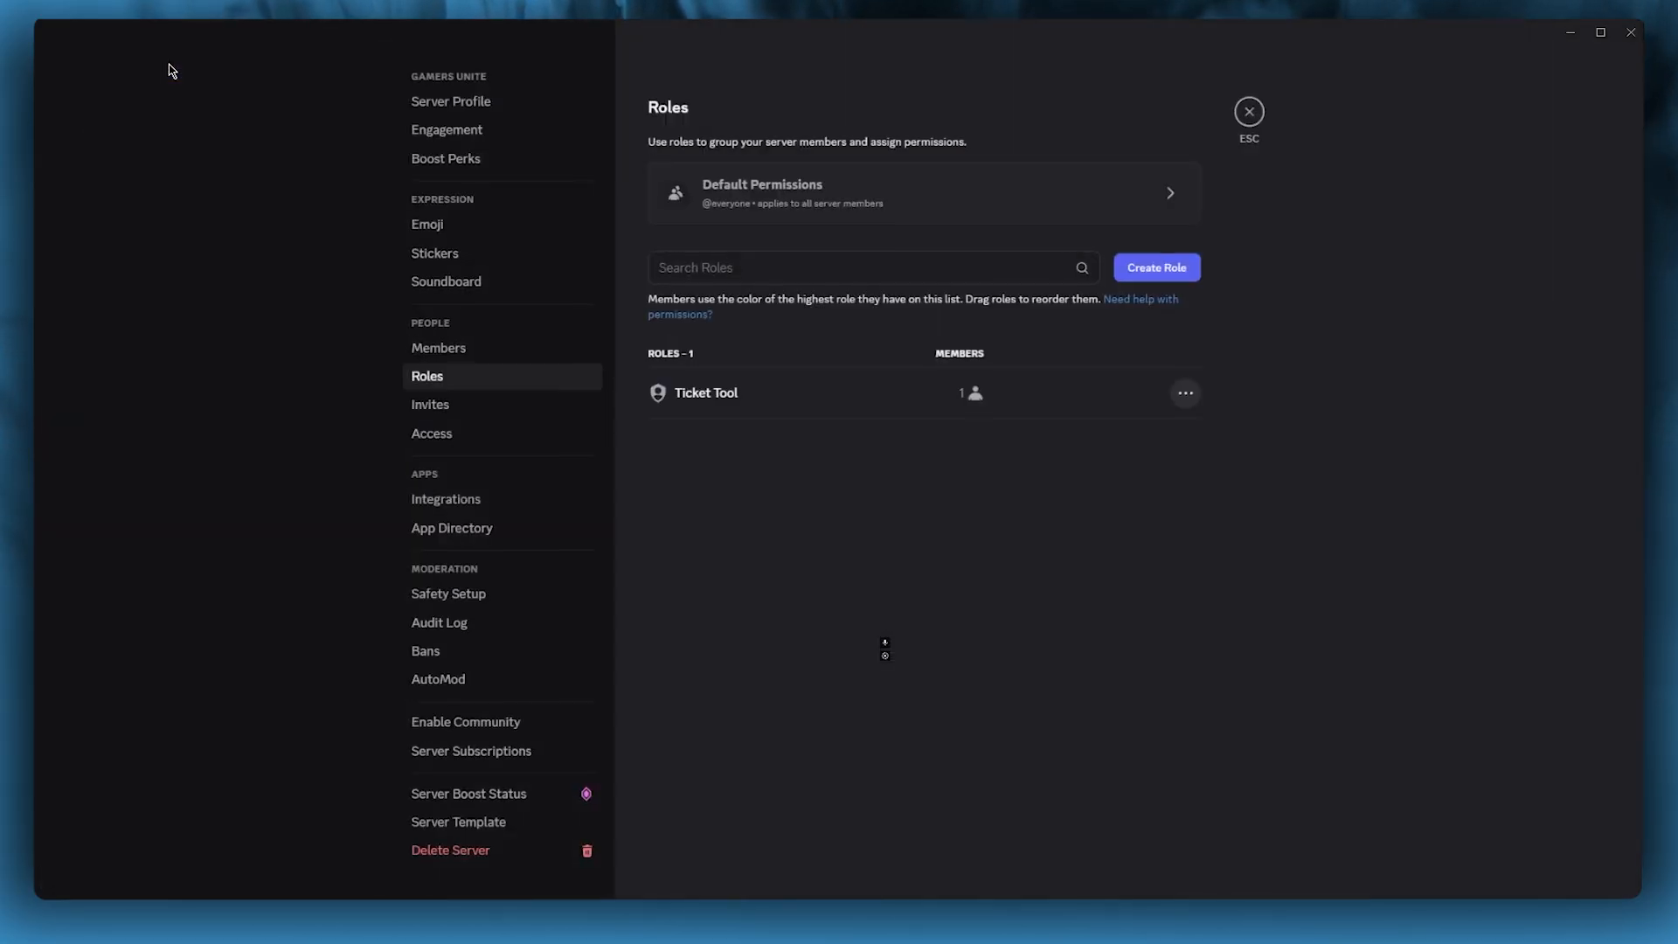
pyautogui.click(1252, 113)
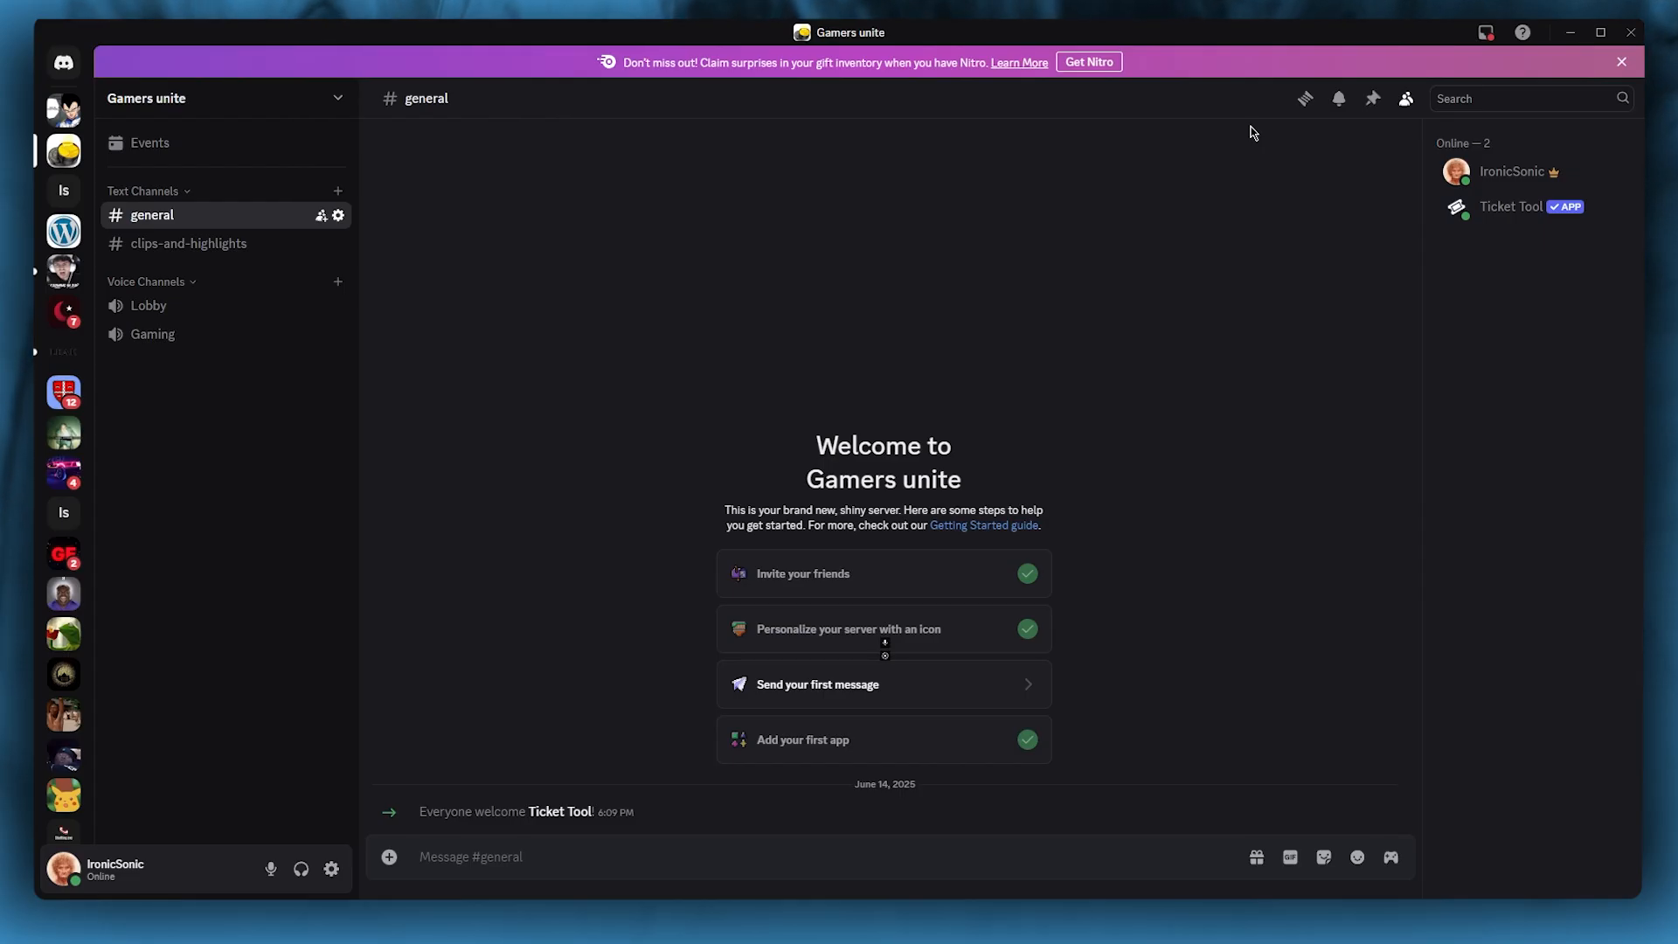
pyautogui.click(323, 105)
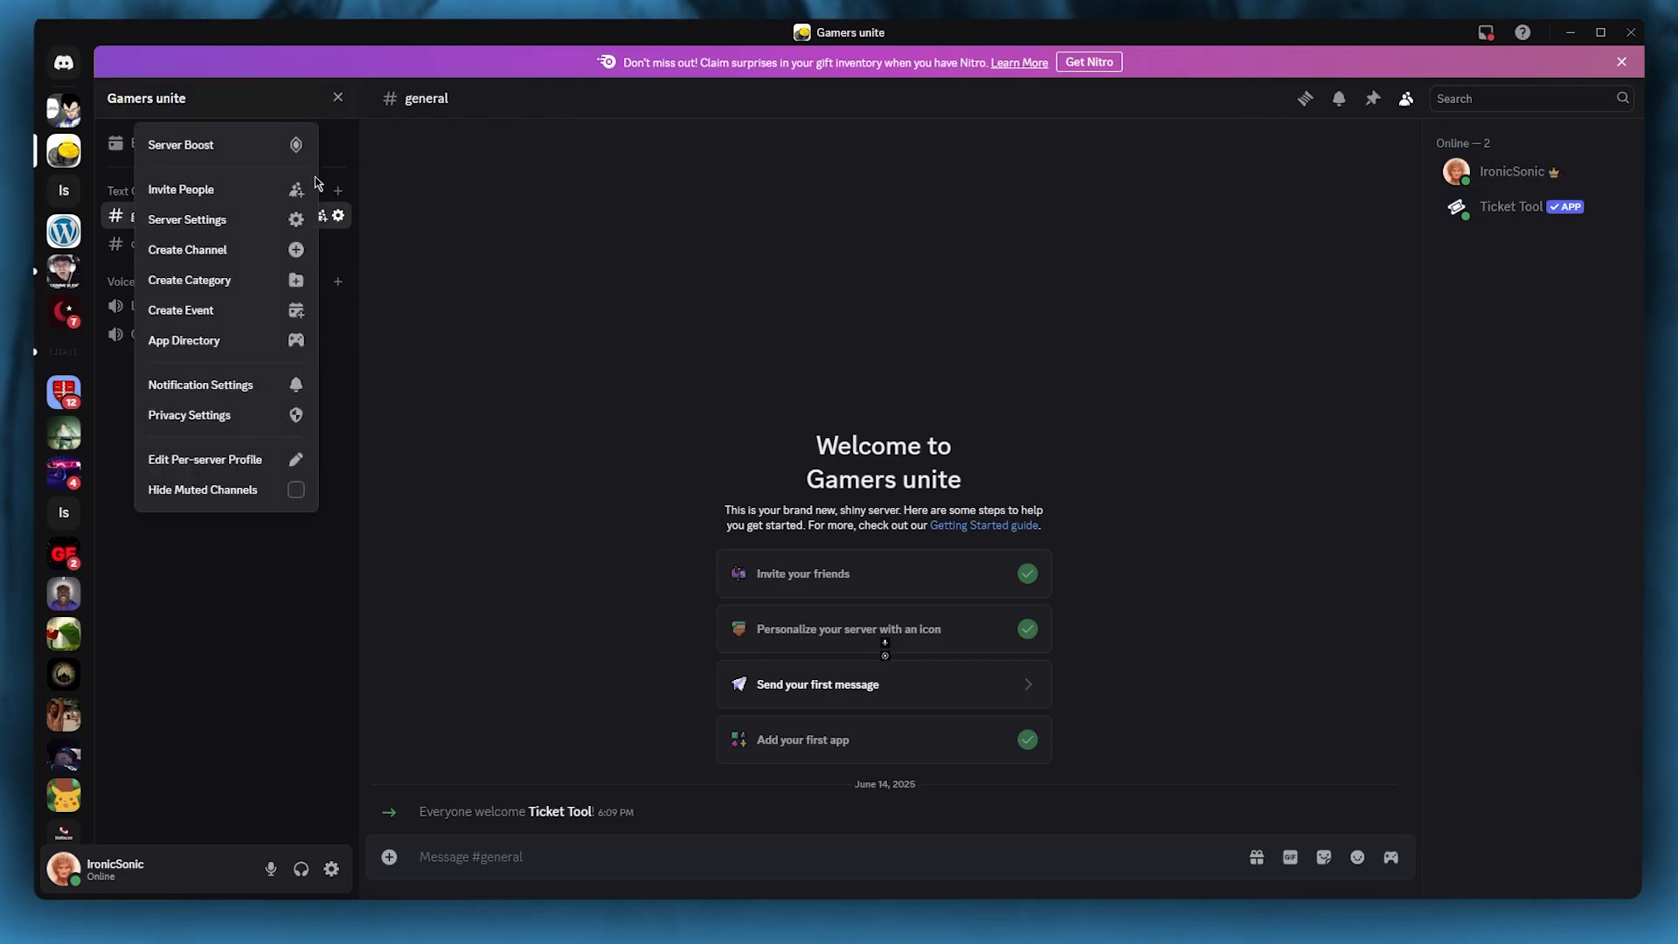
pyautogui.click(210, 223)
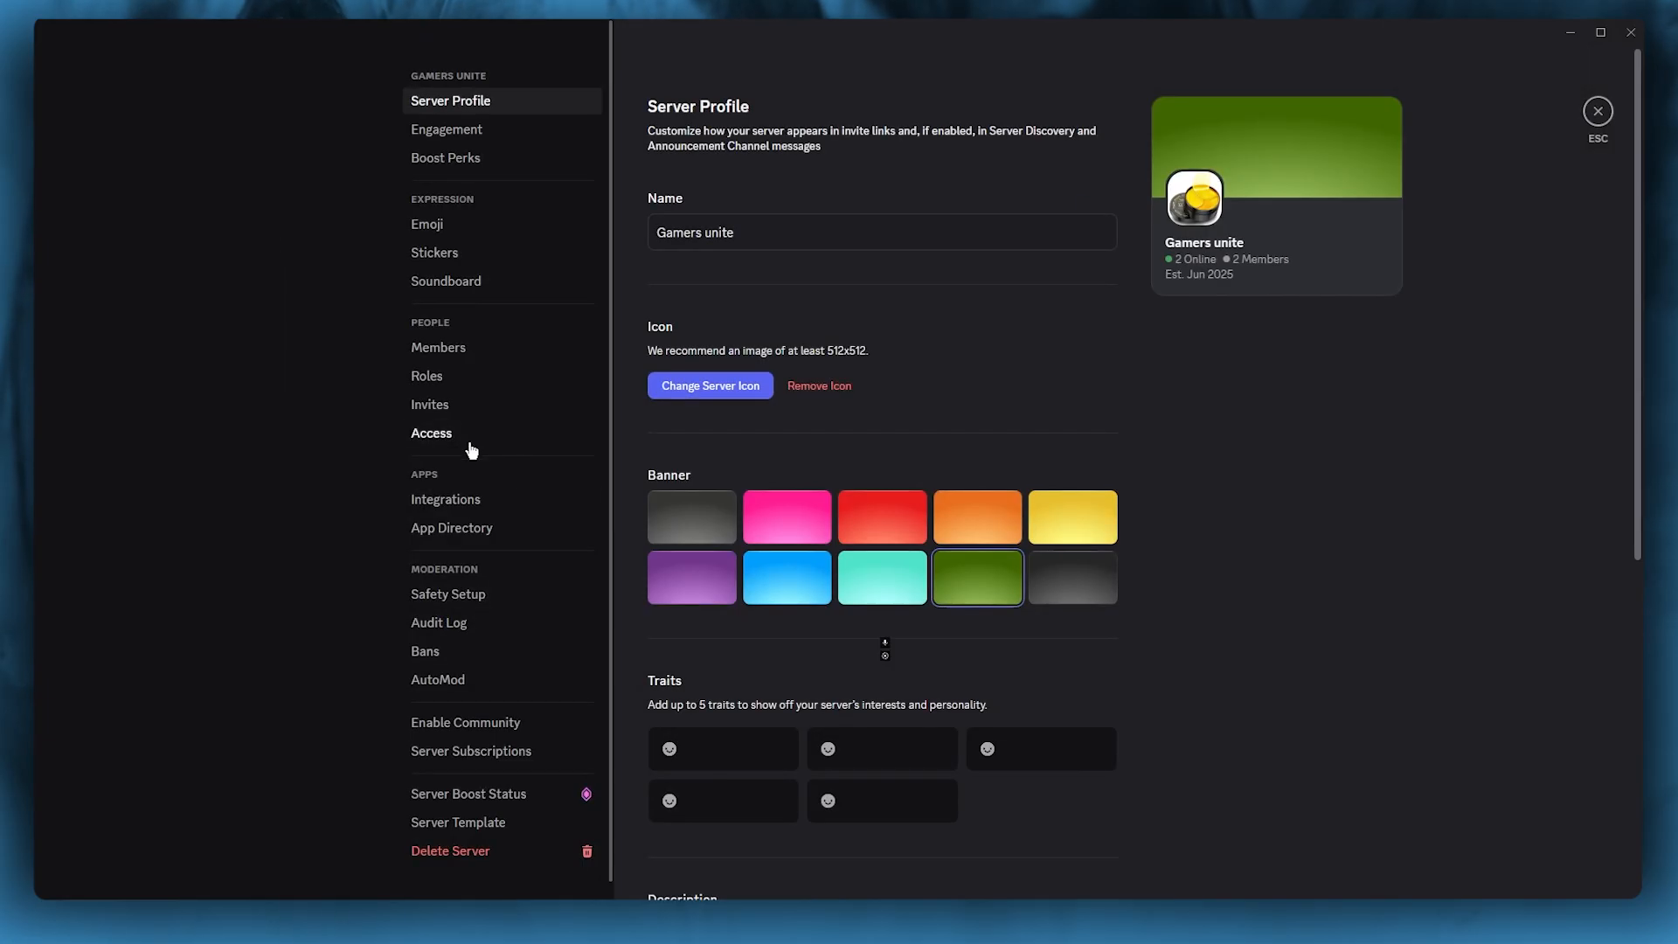
pyautogui.click(442, 376)
pyautogui.click(1157, 266)
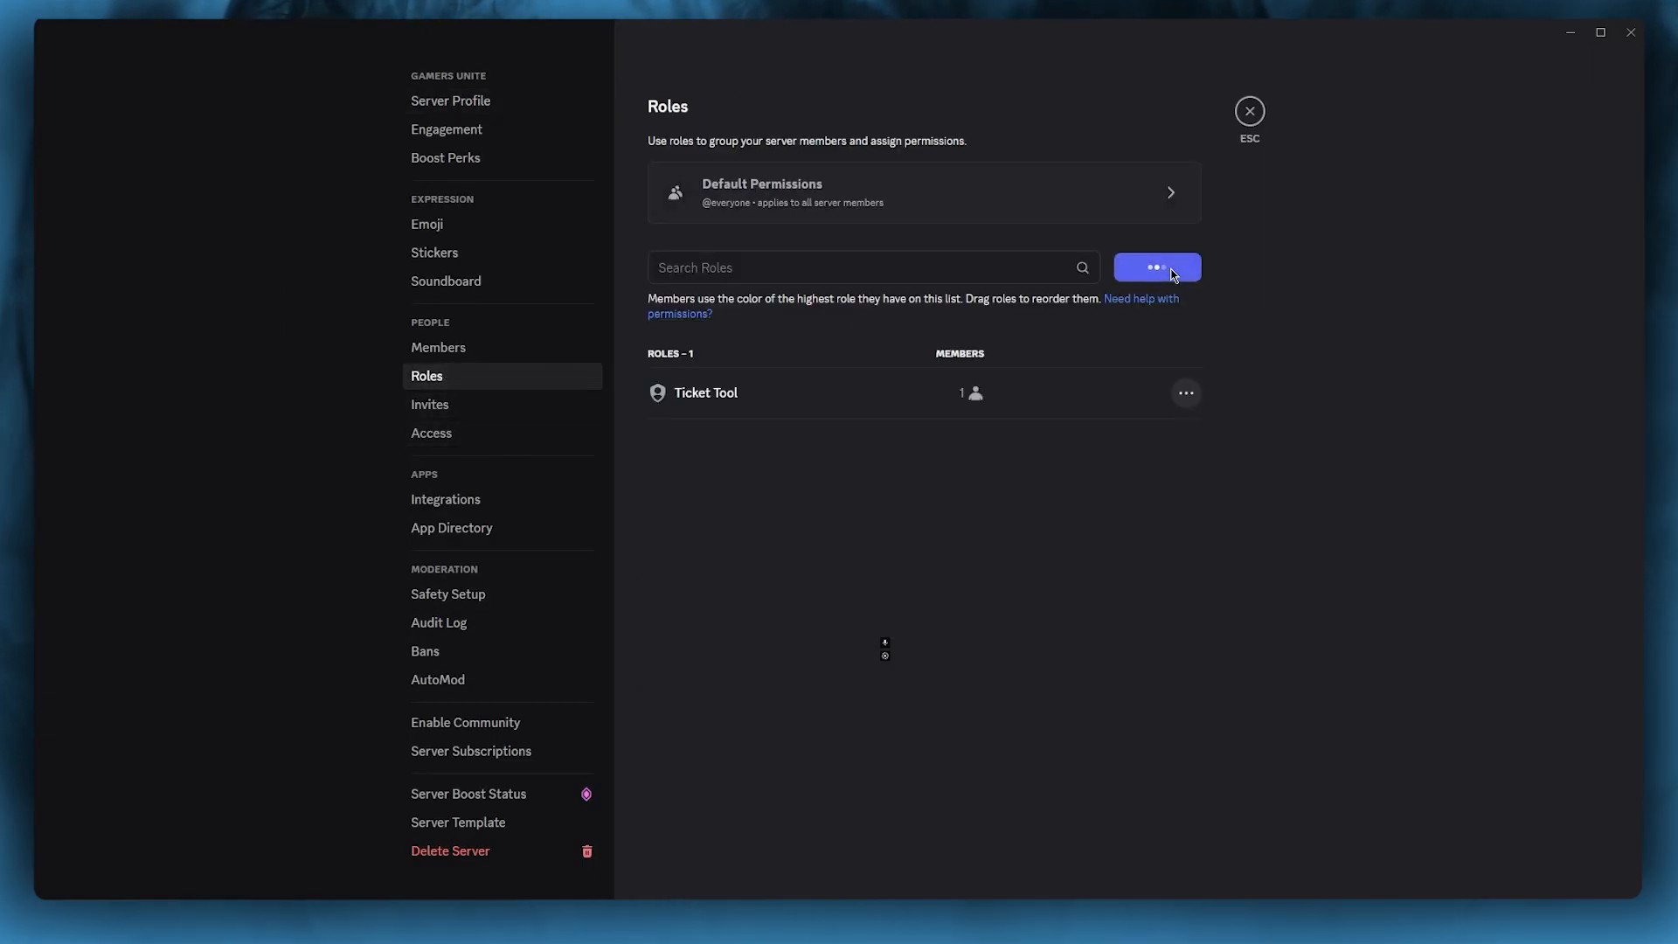
# Name the new role Support and save the changes.
pyautogui.tripleClick(922, 204)
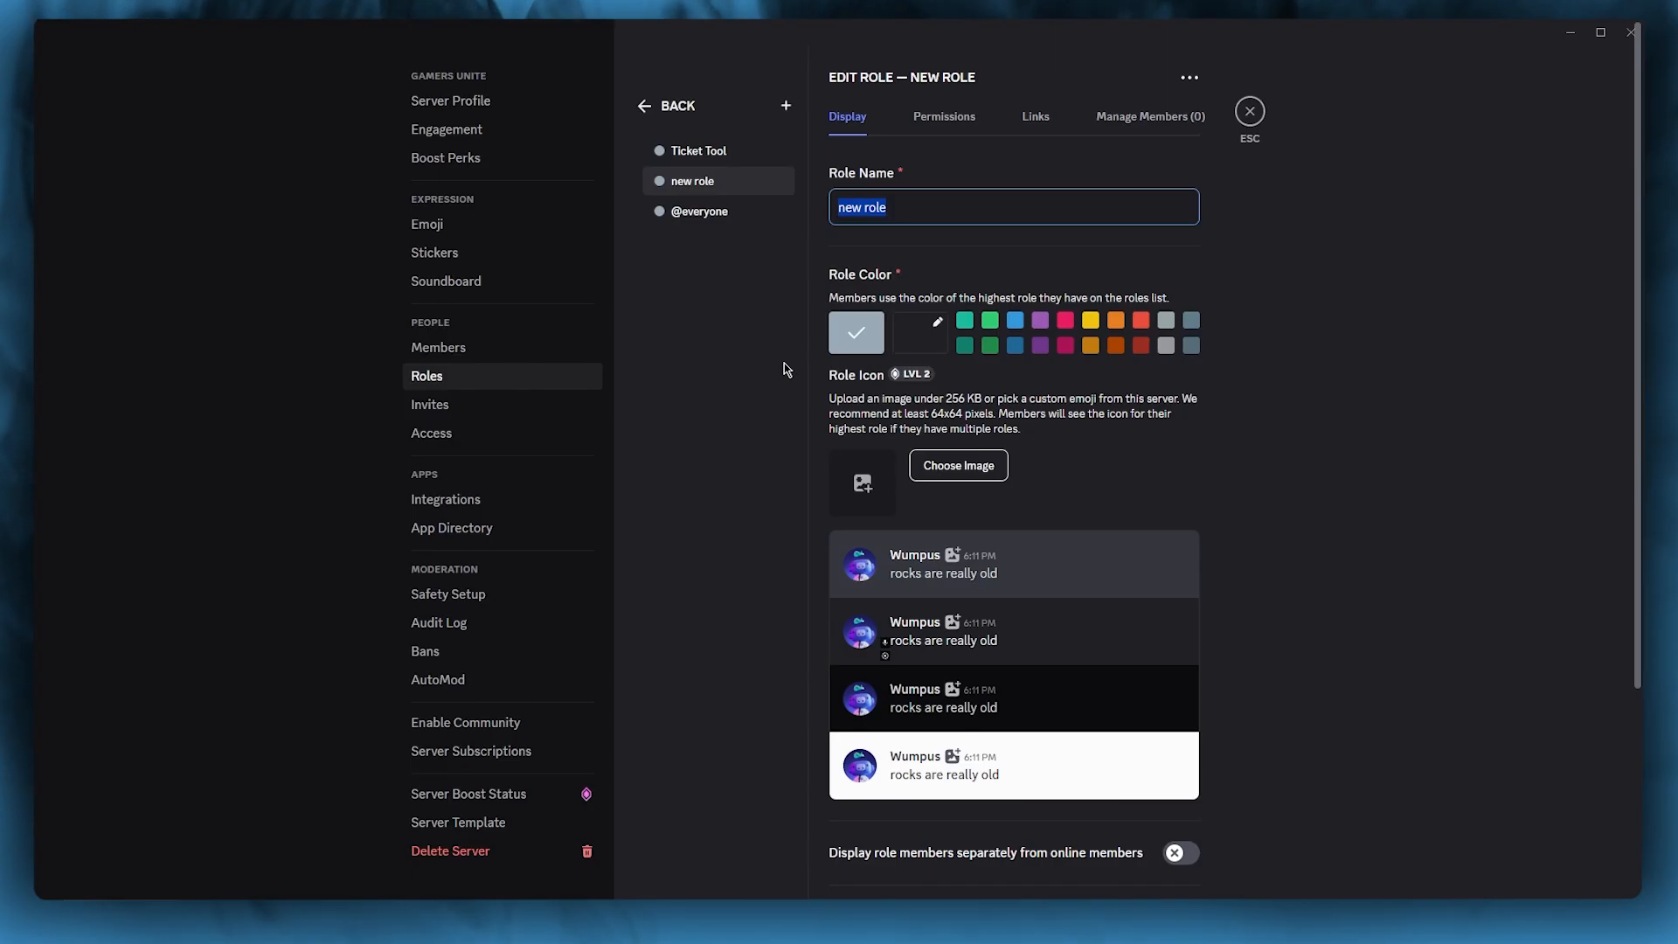
pyautogui.write('Support')
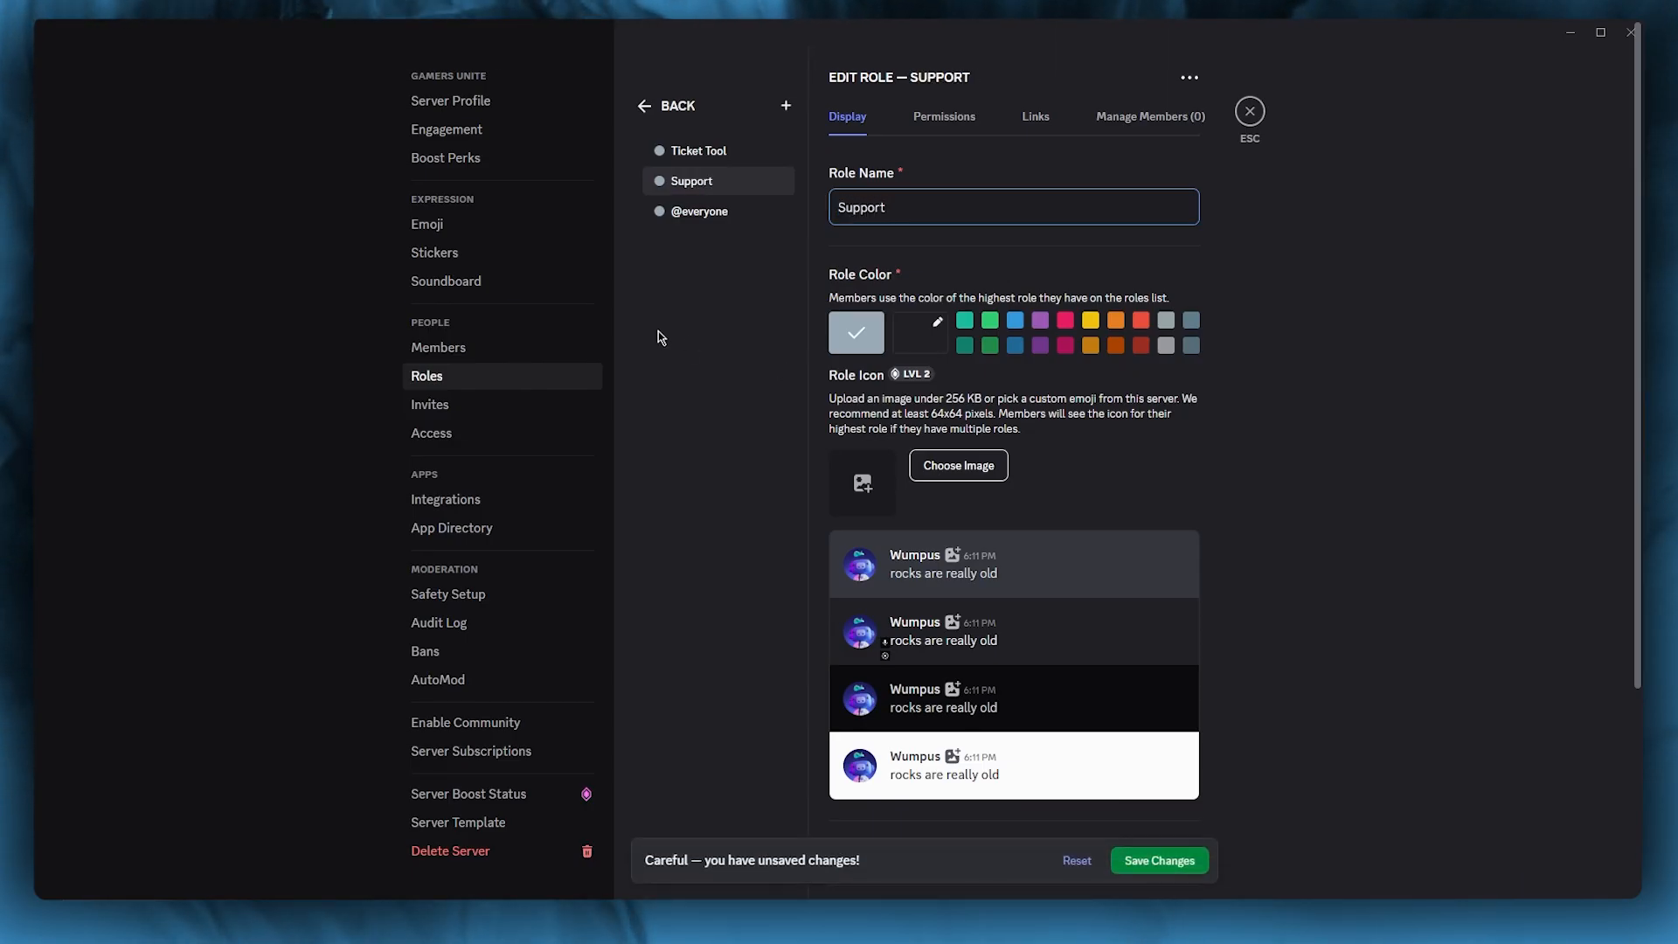
pyautogui.scroll(-3, 1060, 446)
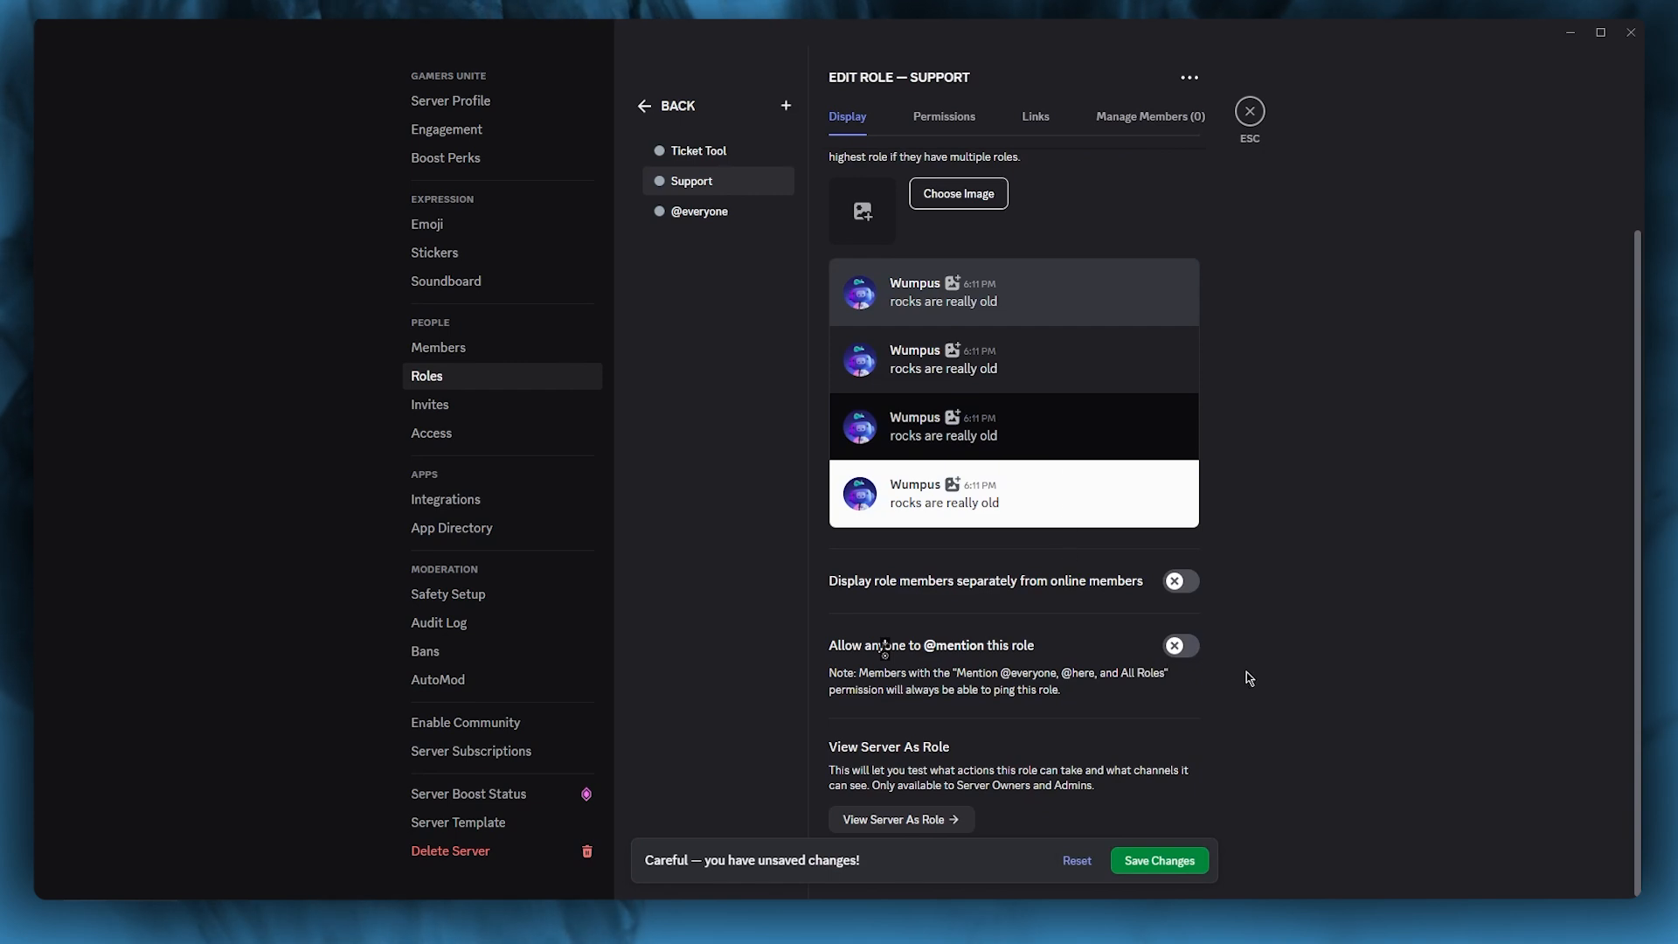
pyautogui.scroll(4, 1136, 525)
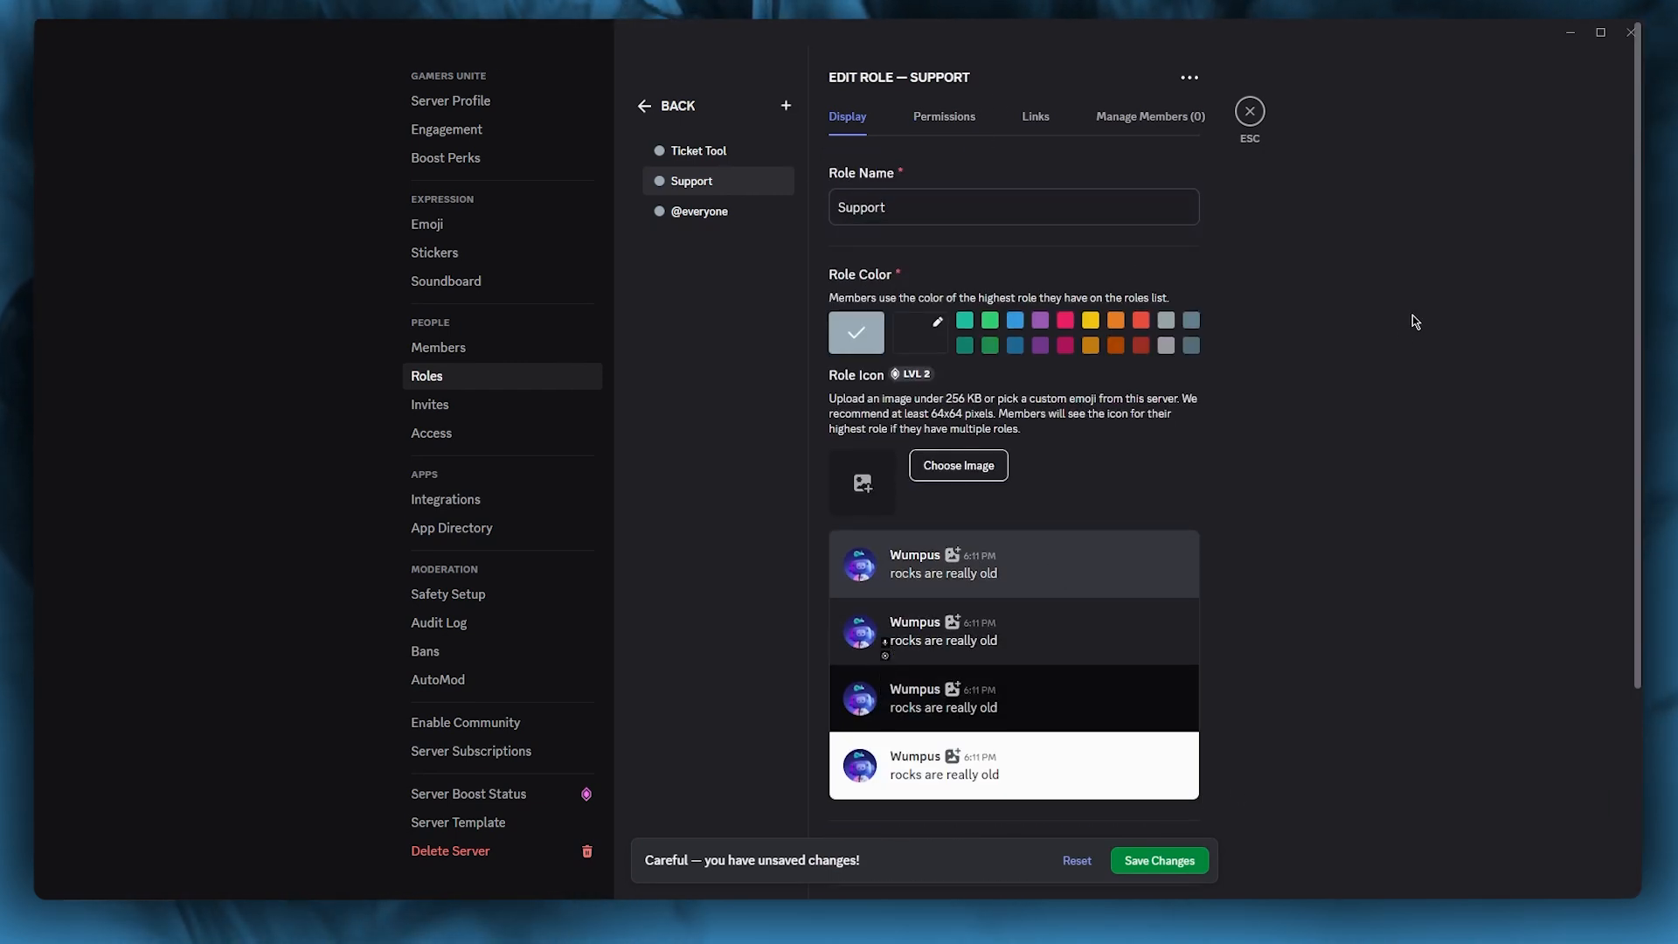
pyautogui.scroll(-3, 1021, 426)
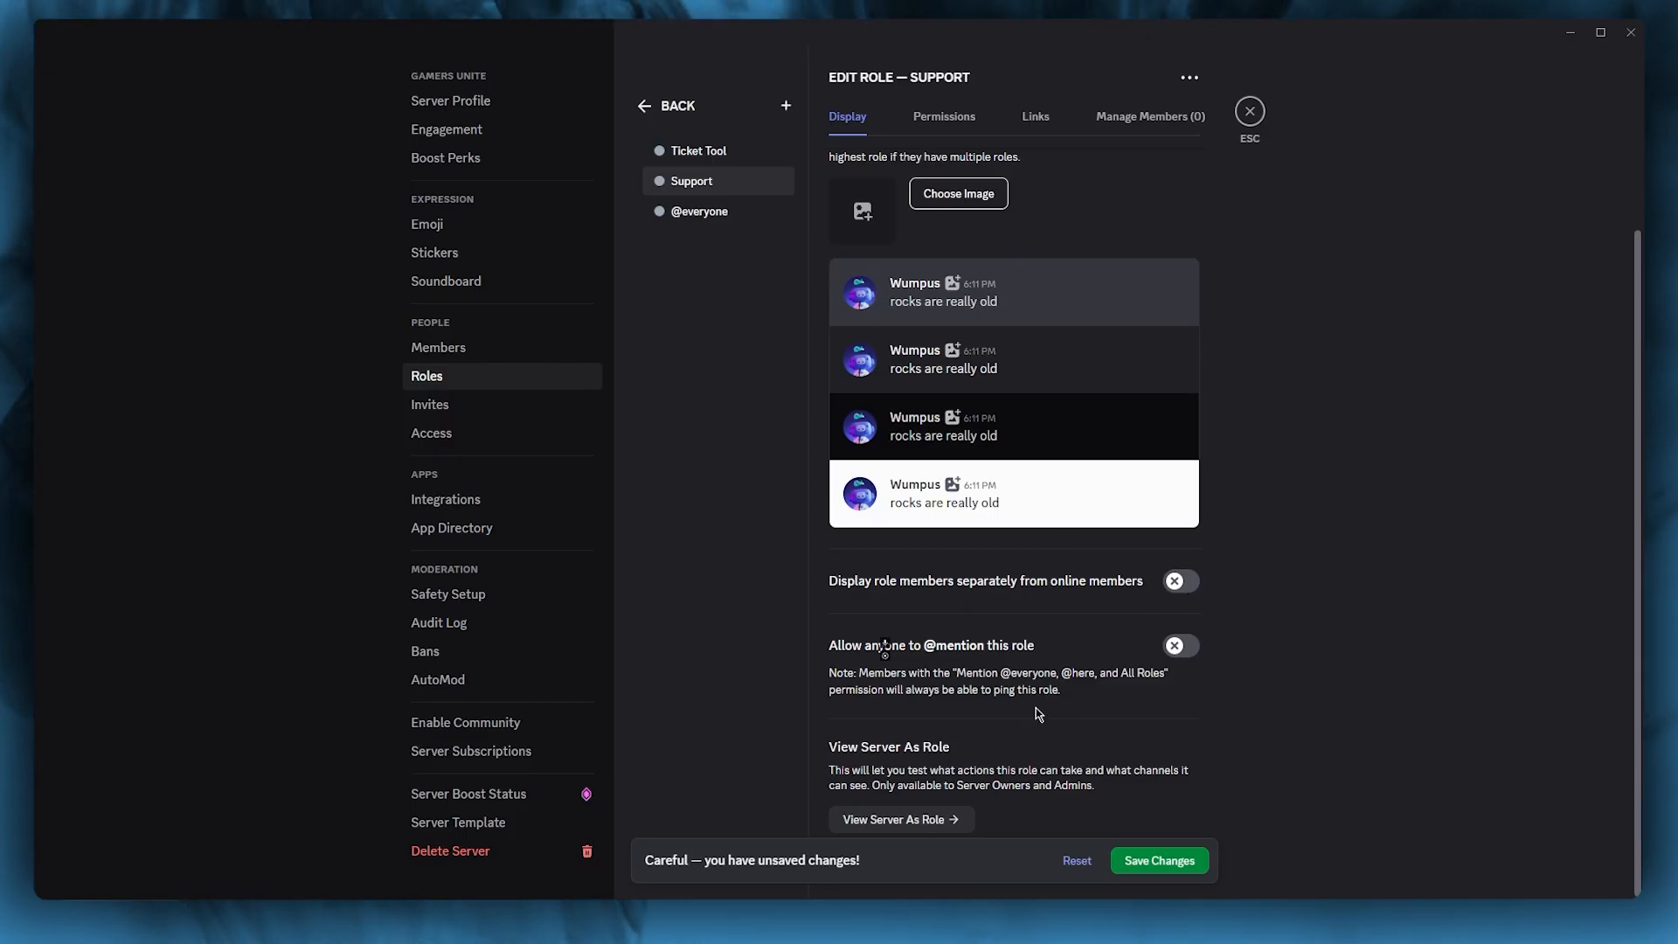
pyautogui.scroll(3, 1036, 629)
pyautogui.click(1158, 861)
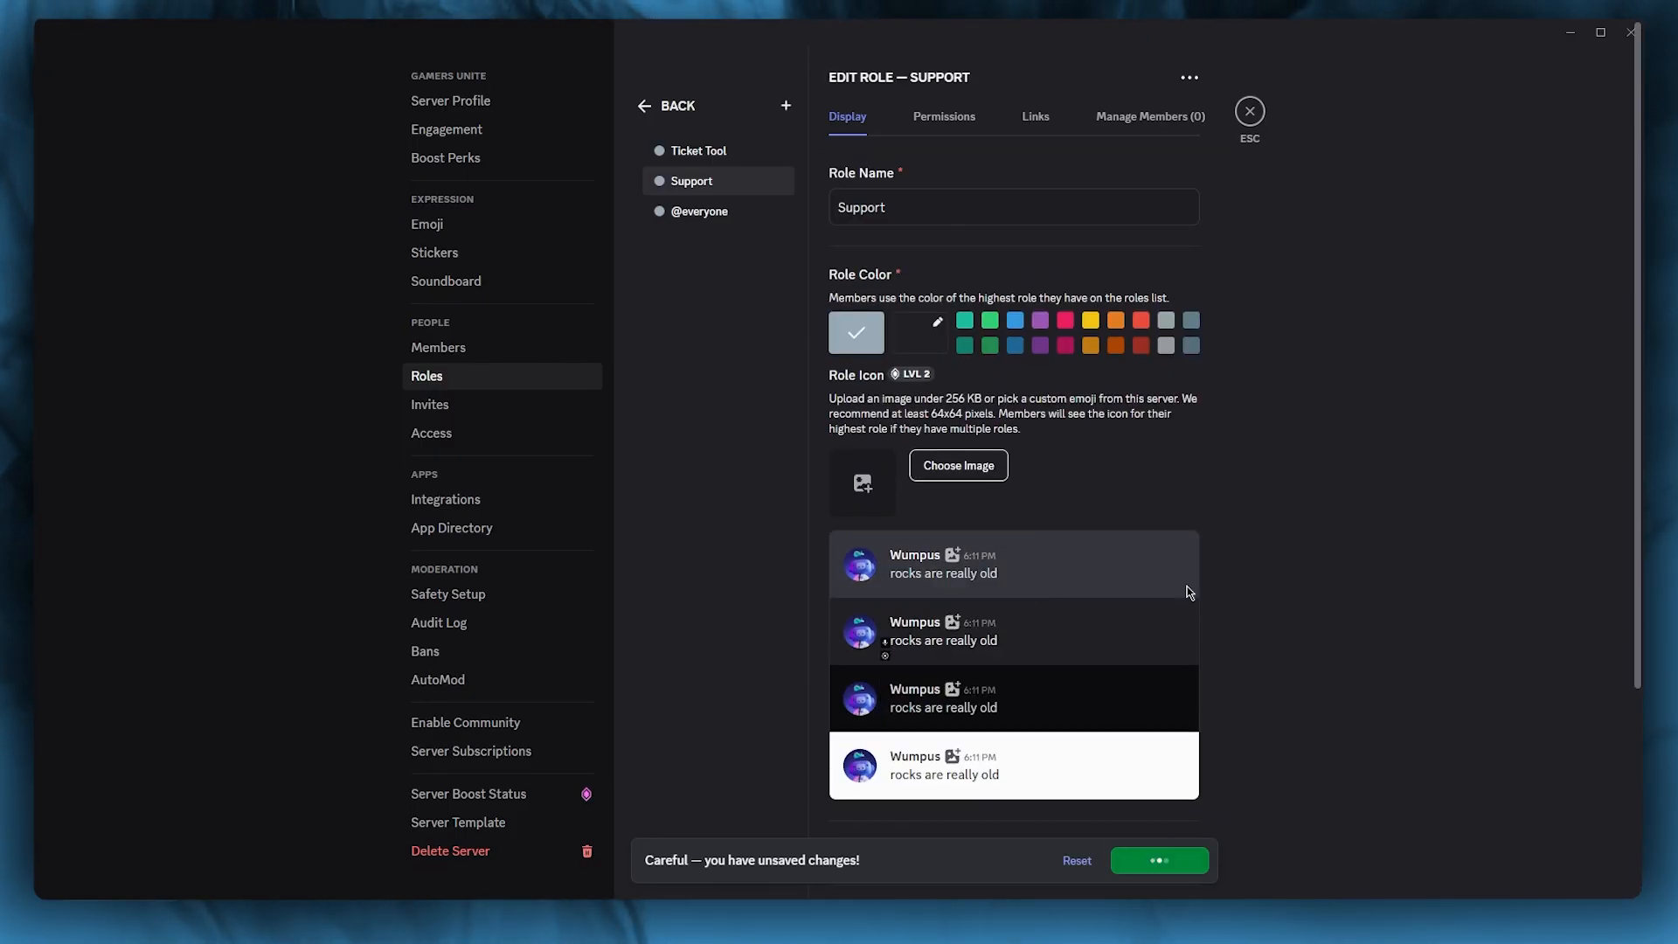
# Review the Support role's permissions and member management, then close the server settings.
pyautogui.click(946, 131)
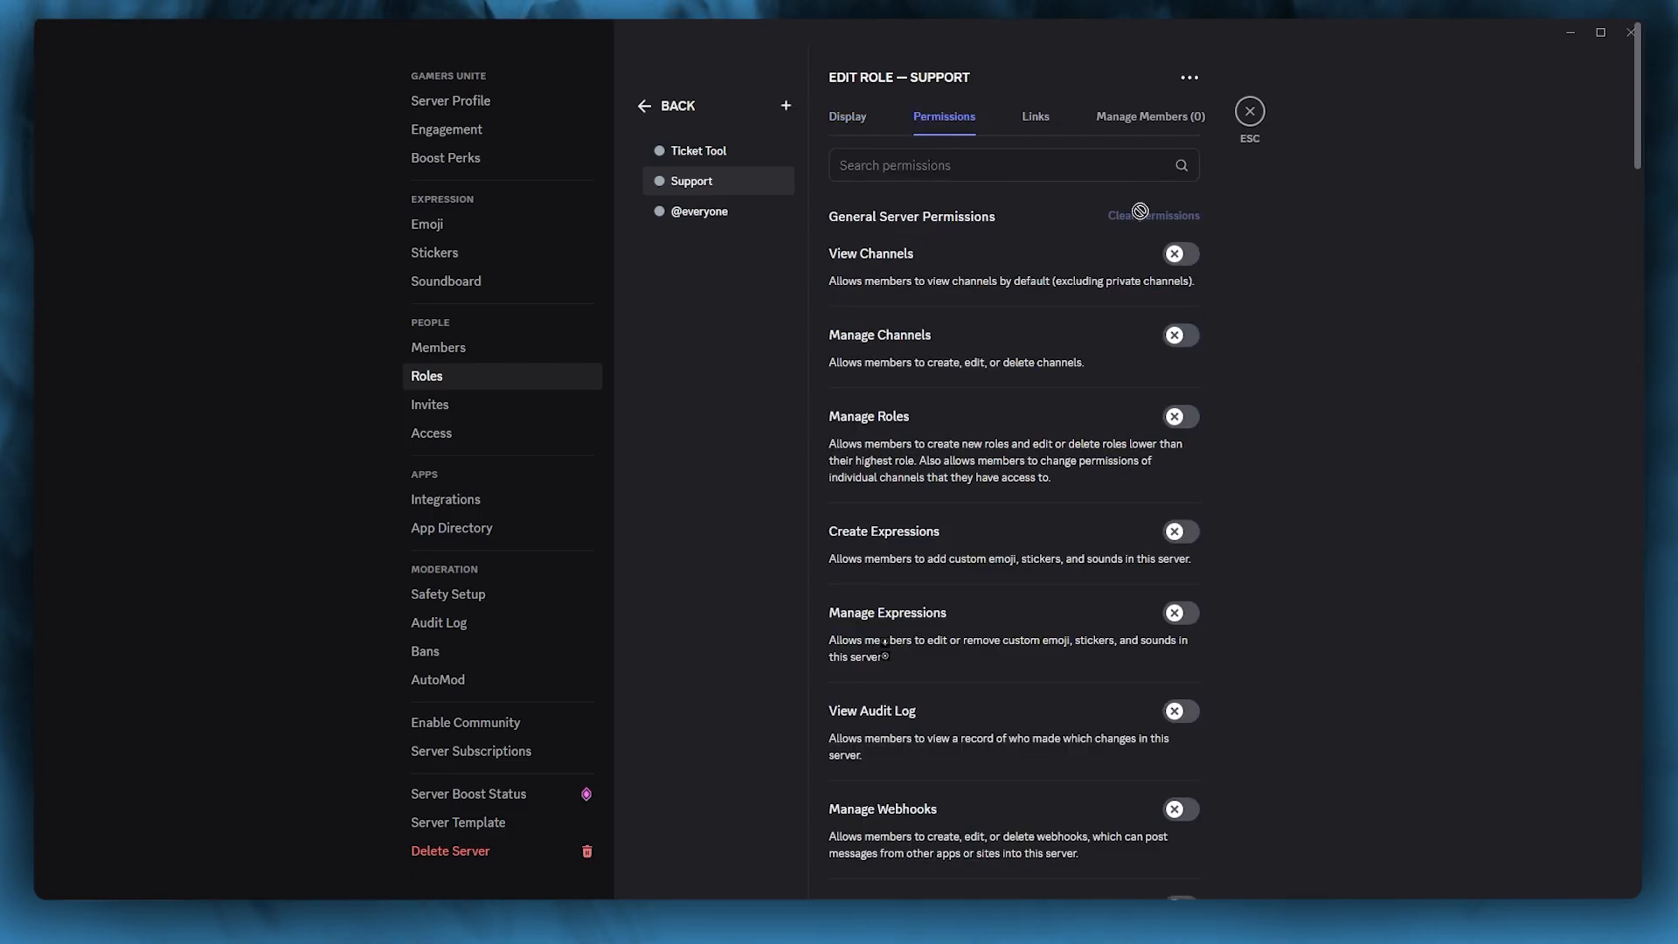
pyautogui.scroll(-20, 1103, 243)
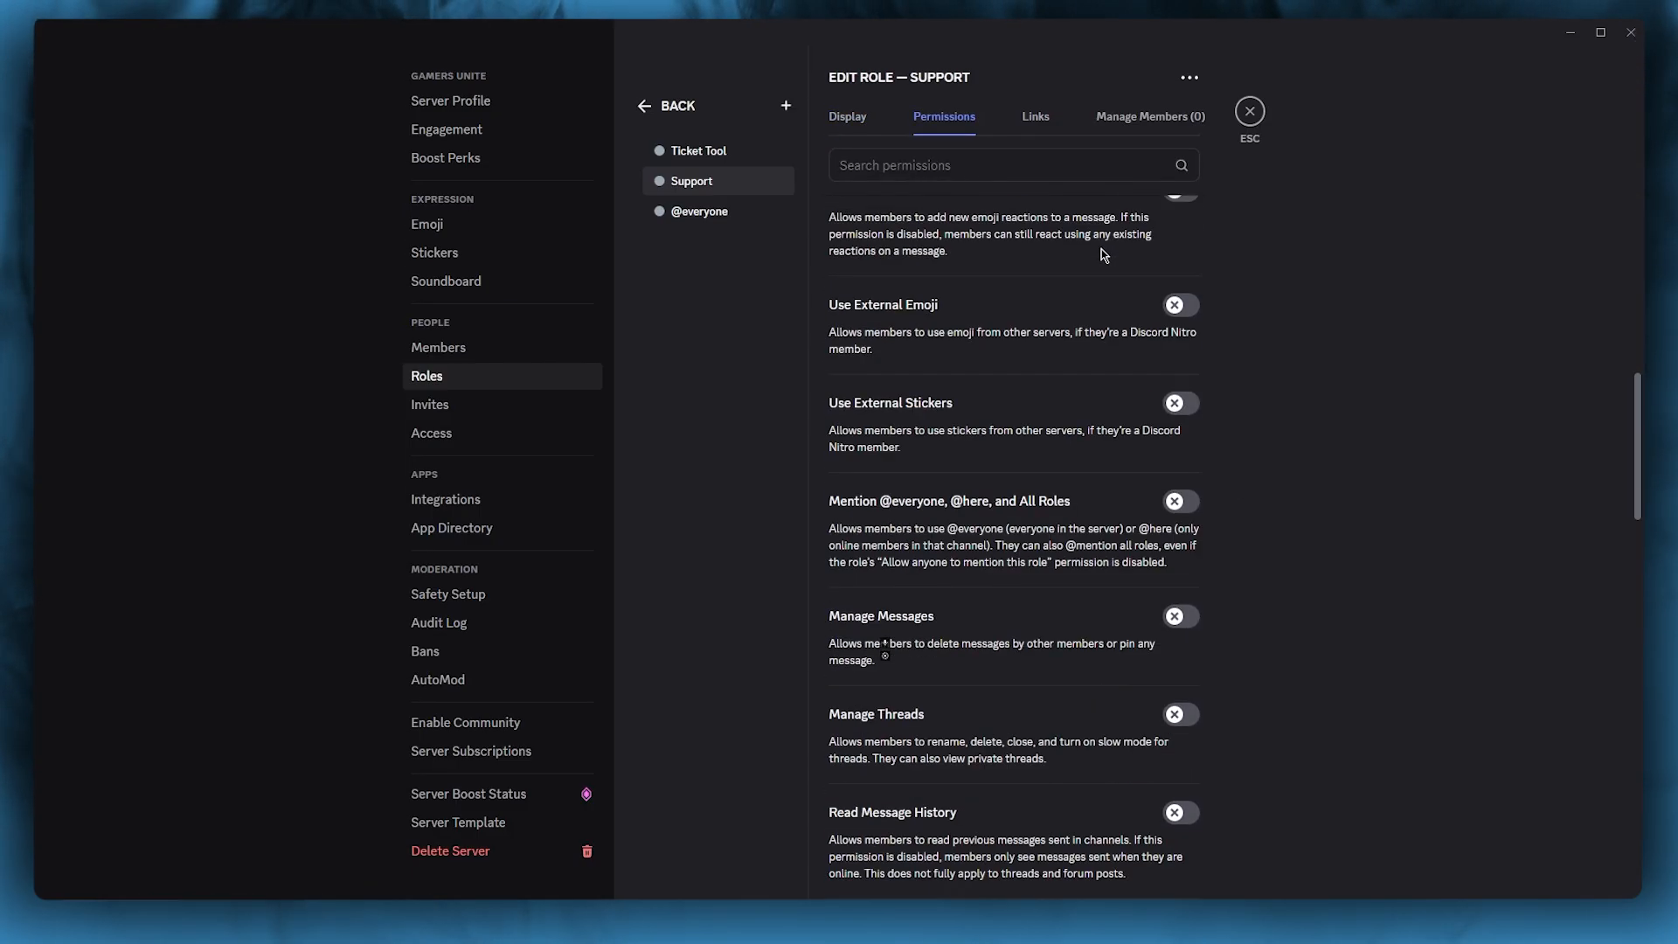
pyautogui.scroll(-10, 1107, 266)
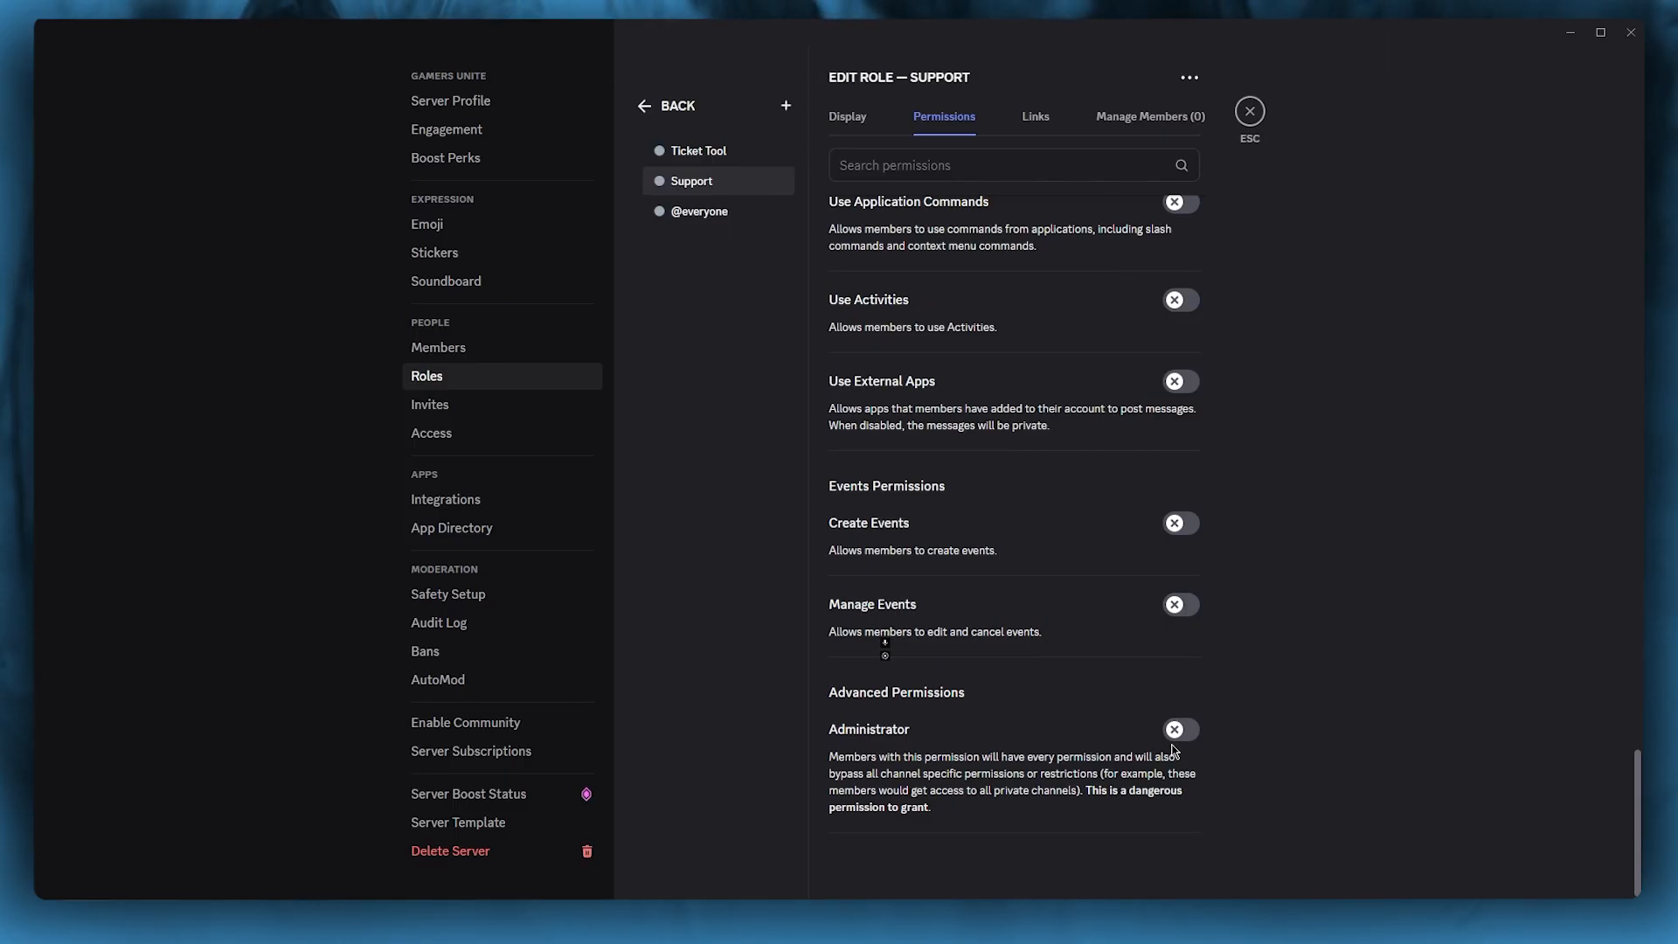
pyautogui.click(1049, 124)
pyautogui.click(1128, 122)
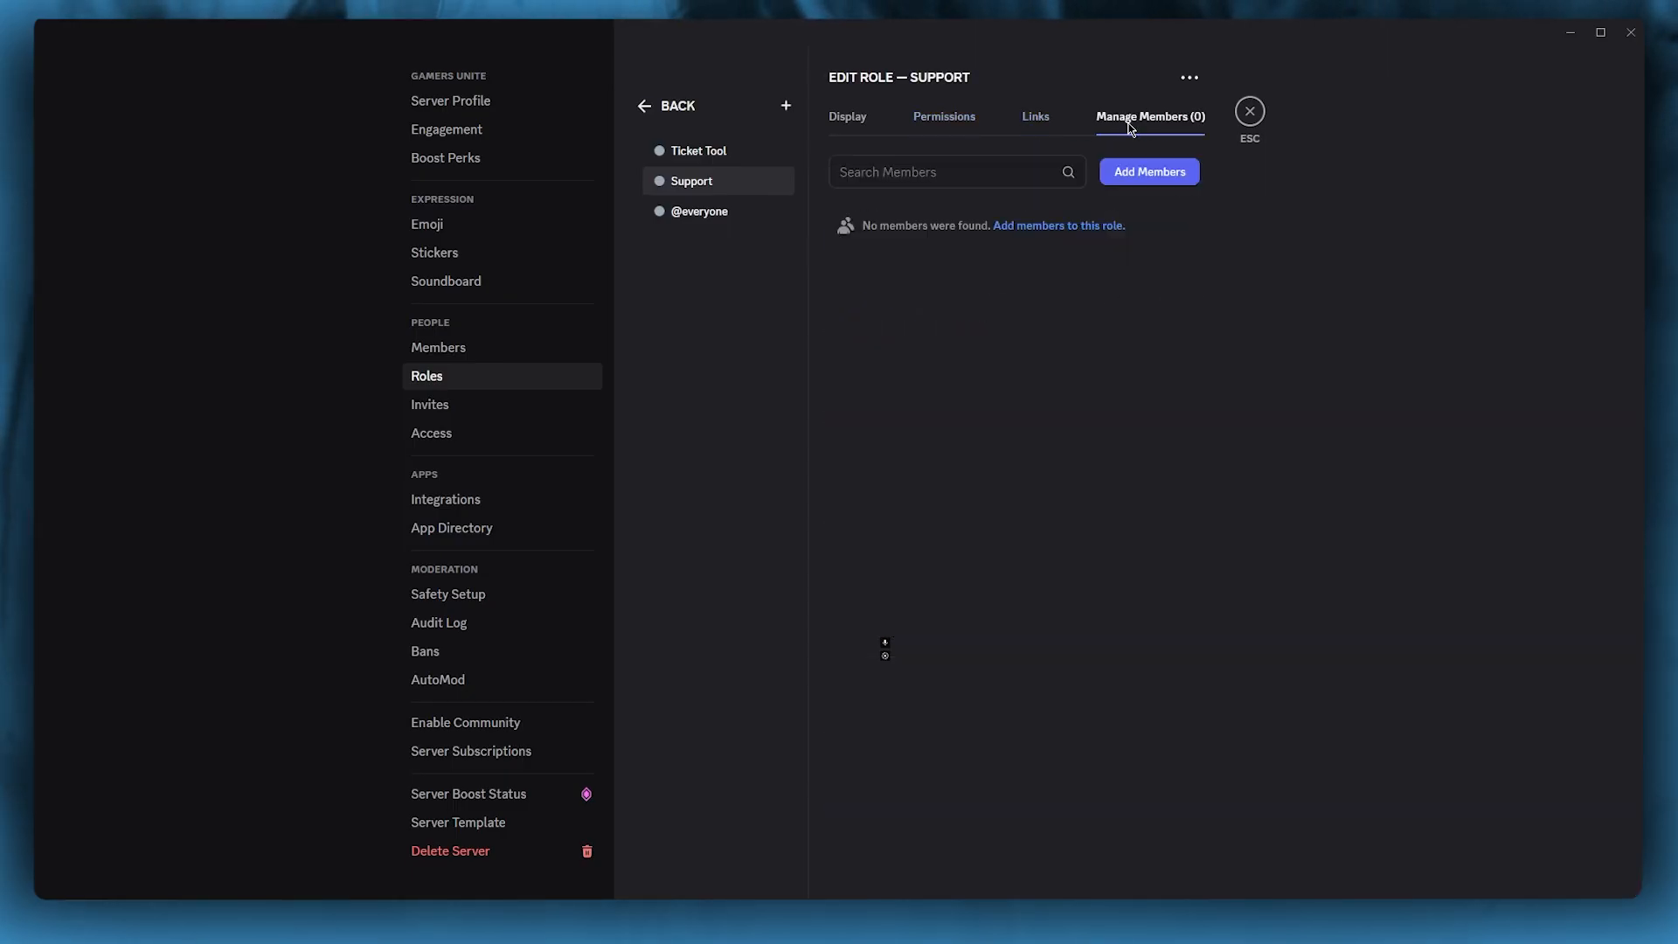
pyautogui.click(1250, 114)
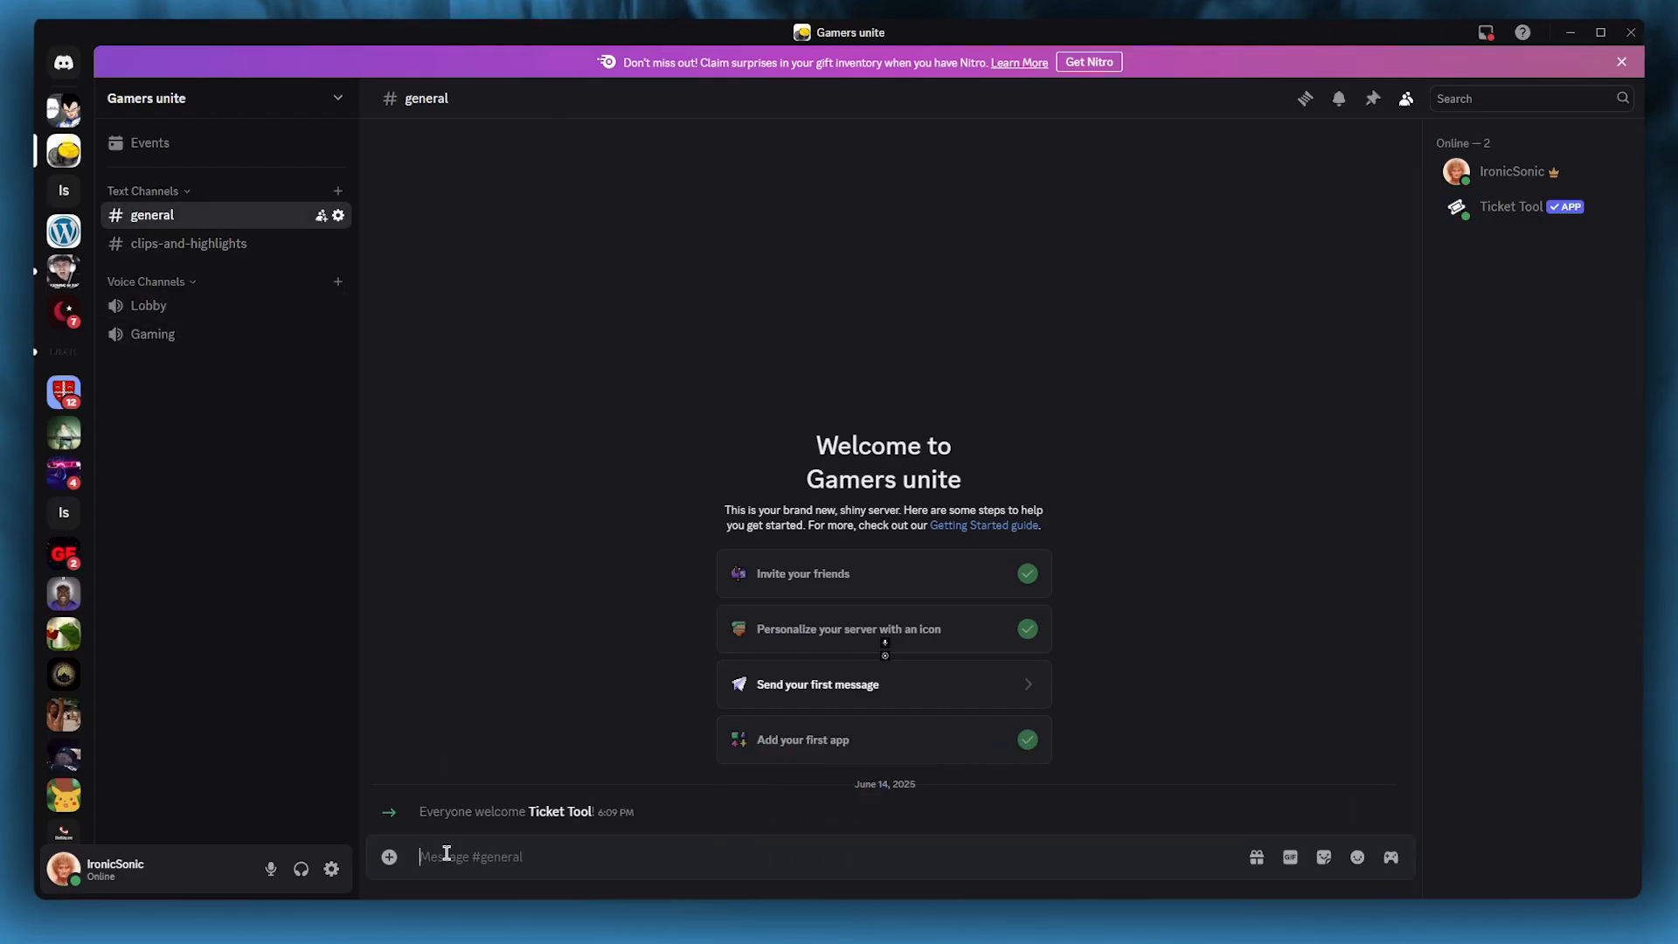
# Try to send a ticket panel in the general channel with Ticket Tool's /panel command, entering create for the panels option.
pyautogui.write('/')
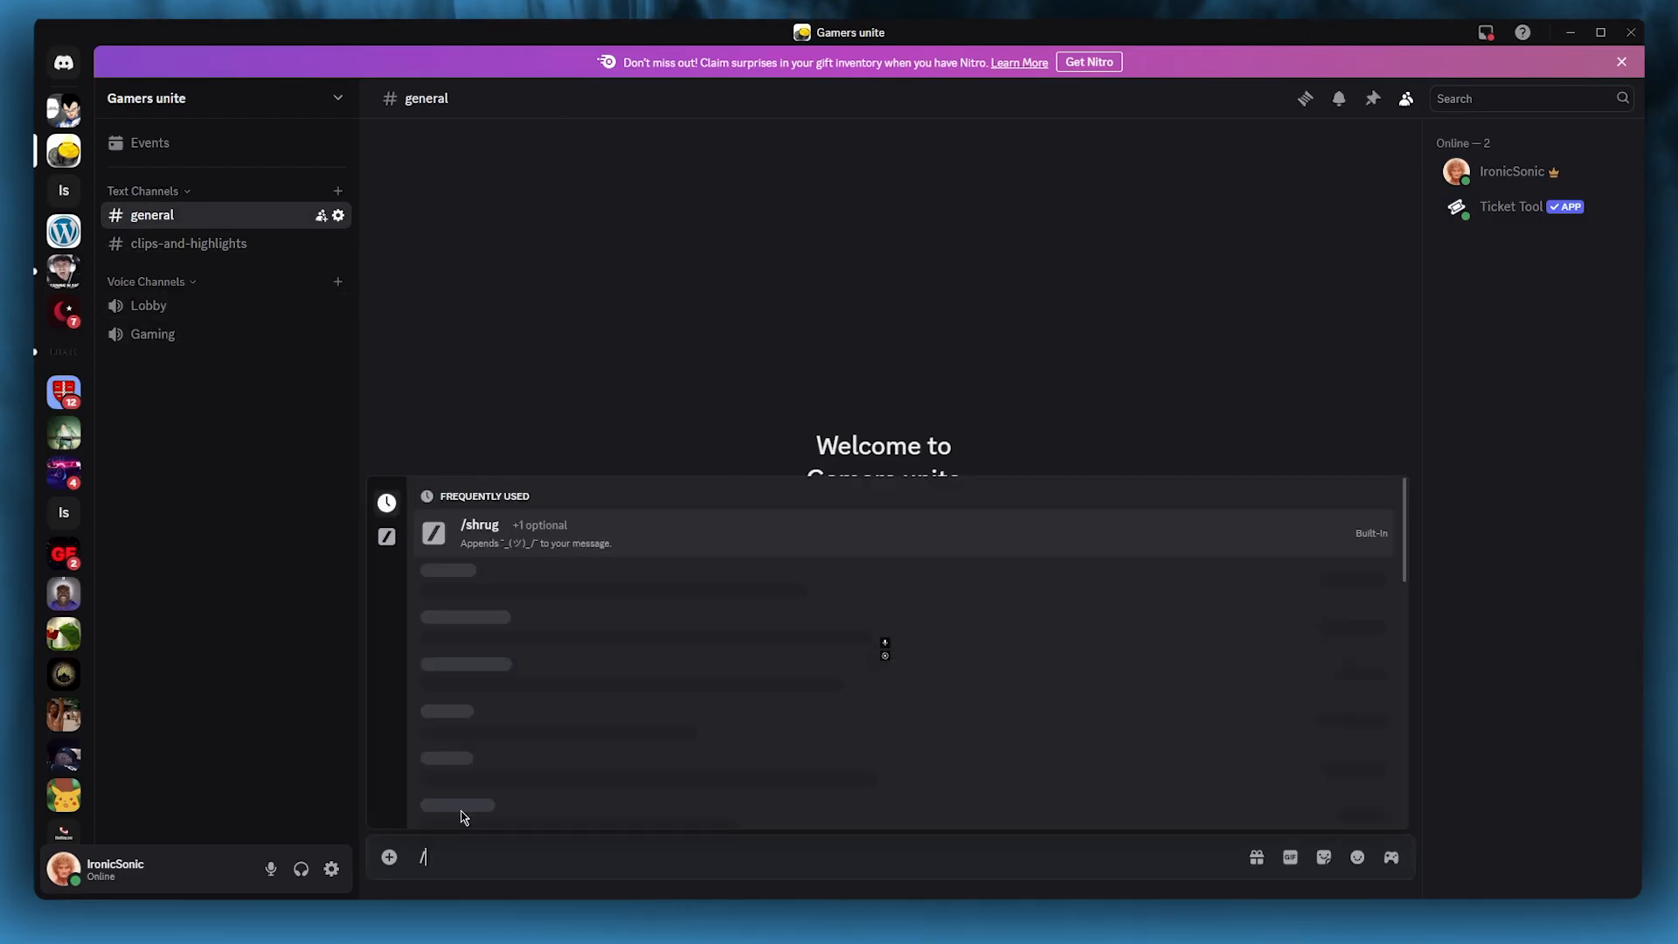
pyautogui.write('panel')
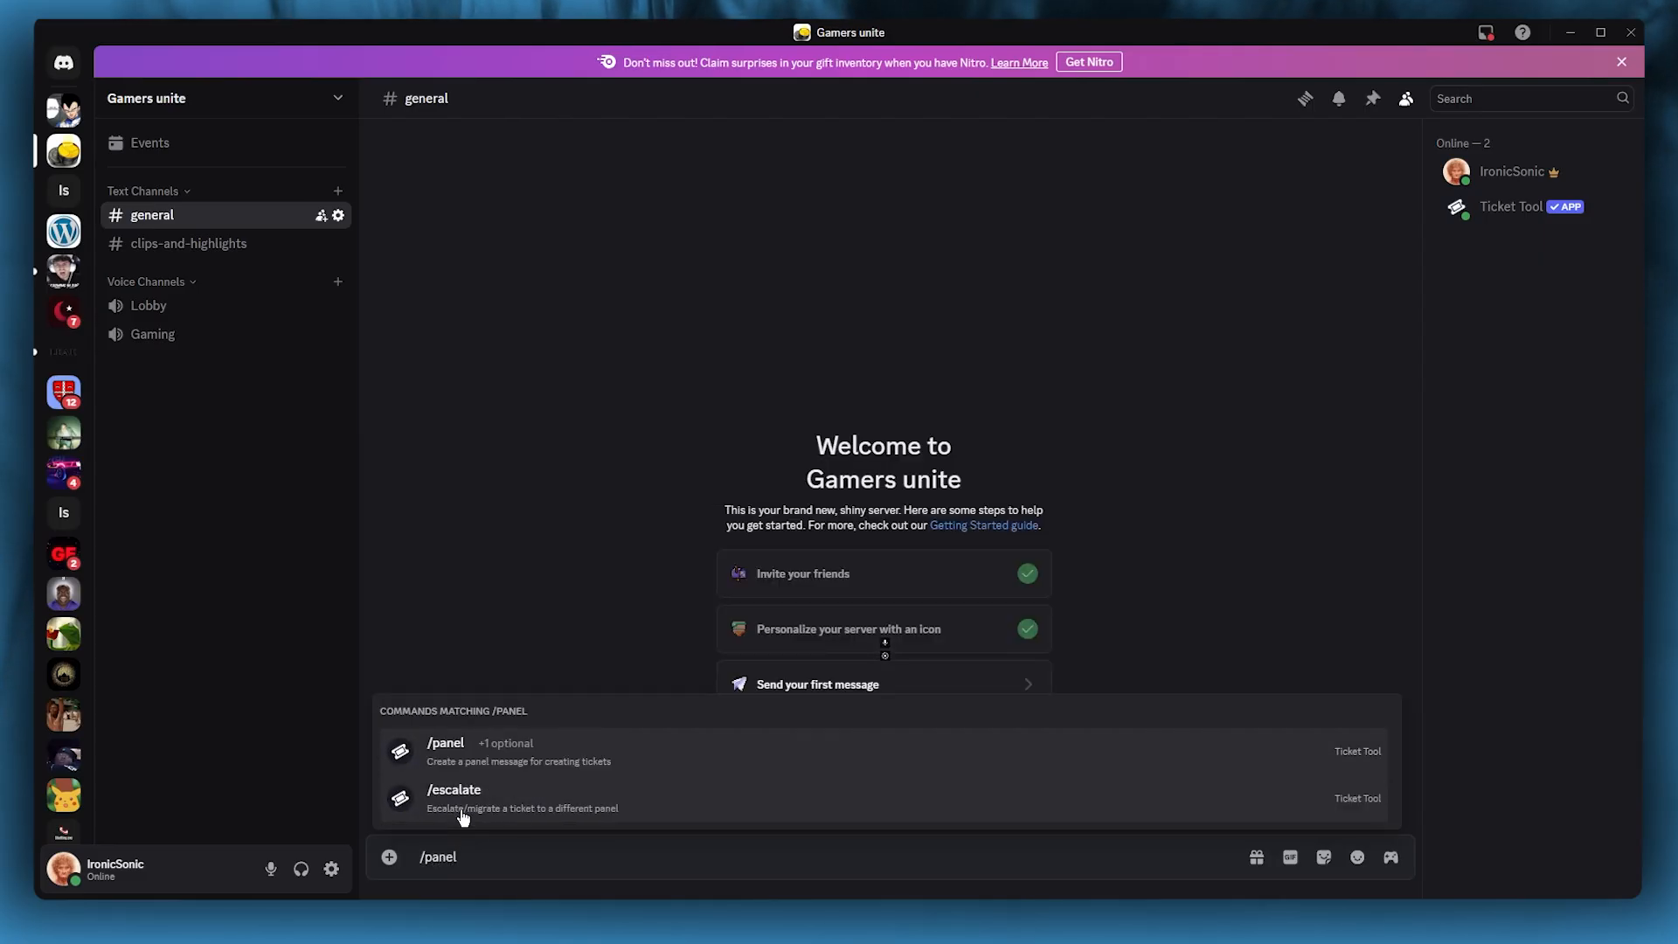
pyautogui.press('Return')
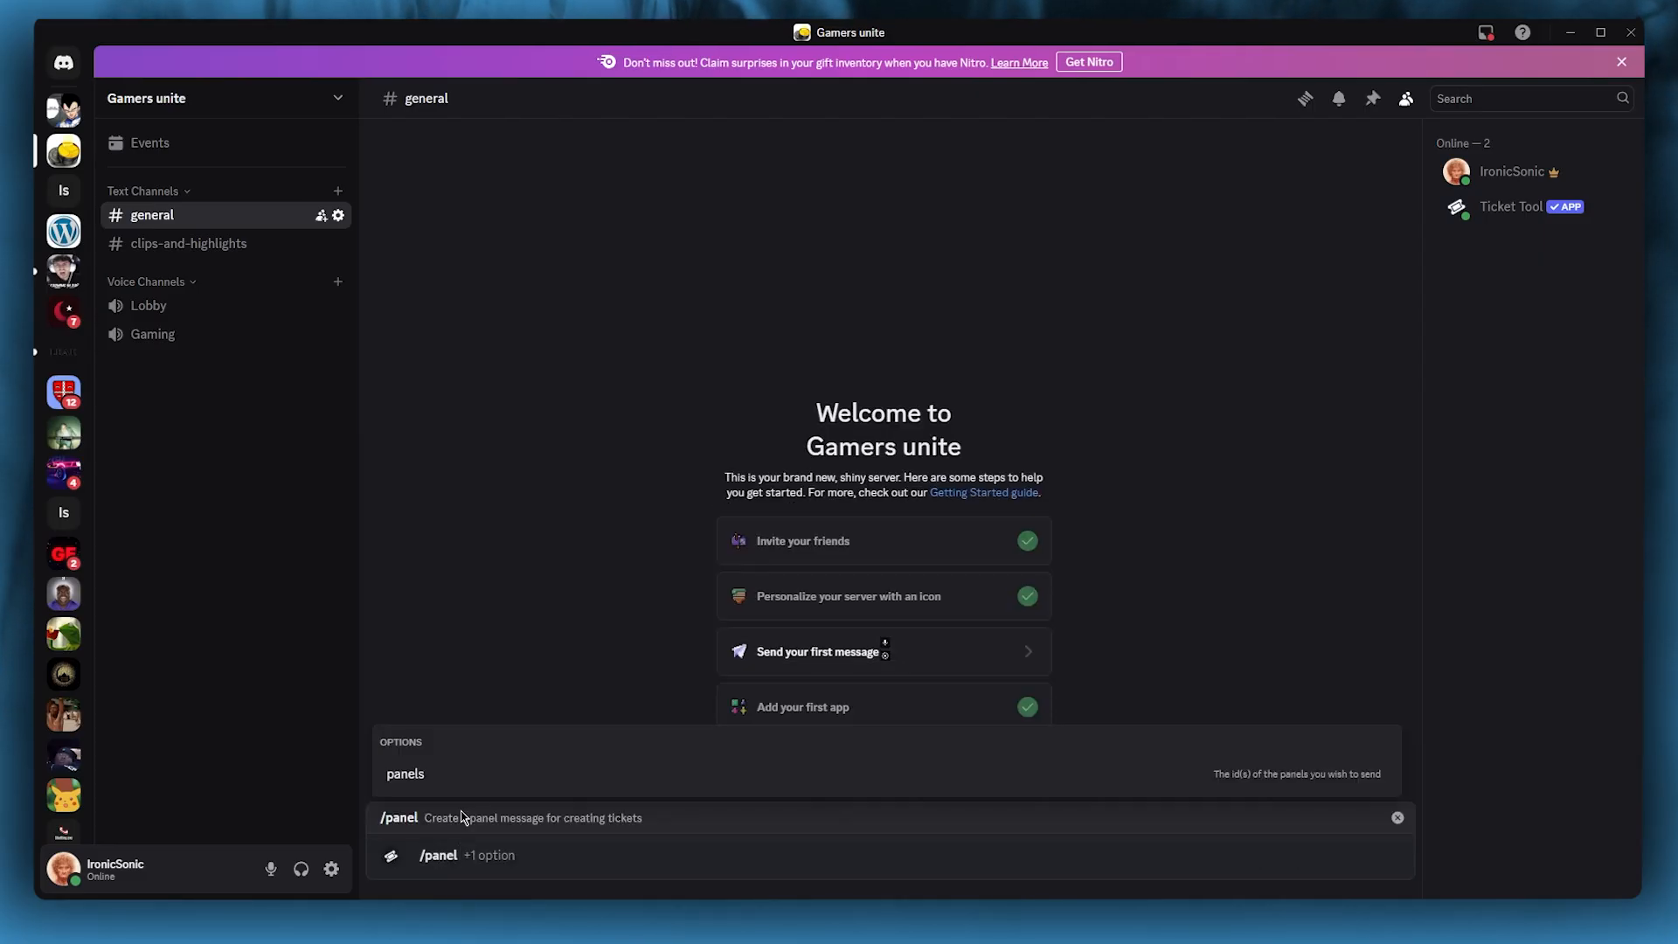
pyautogui.press('Return')
pyautogui.write('create')
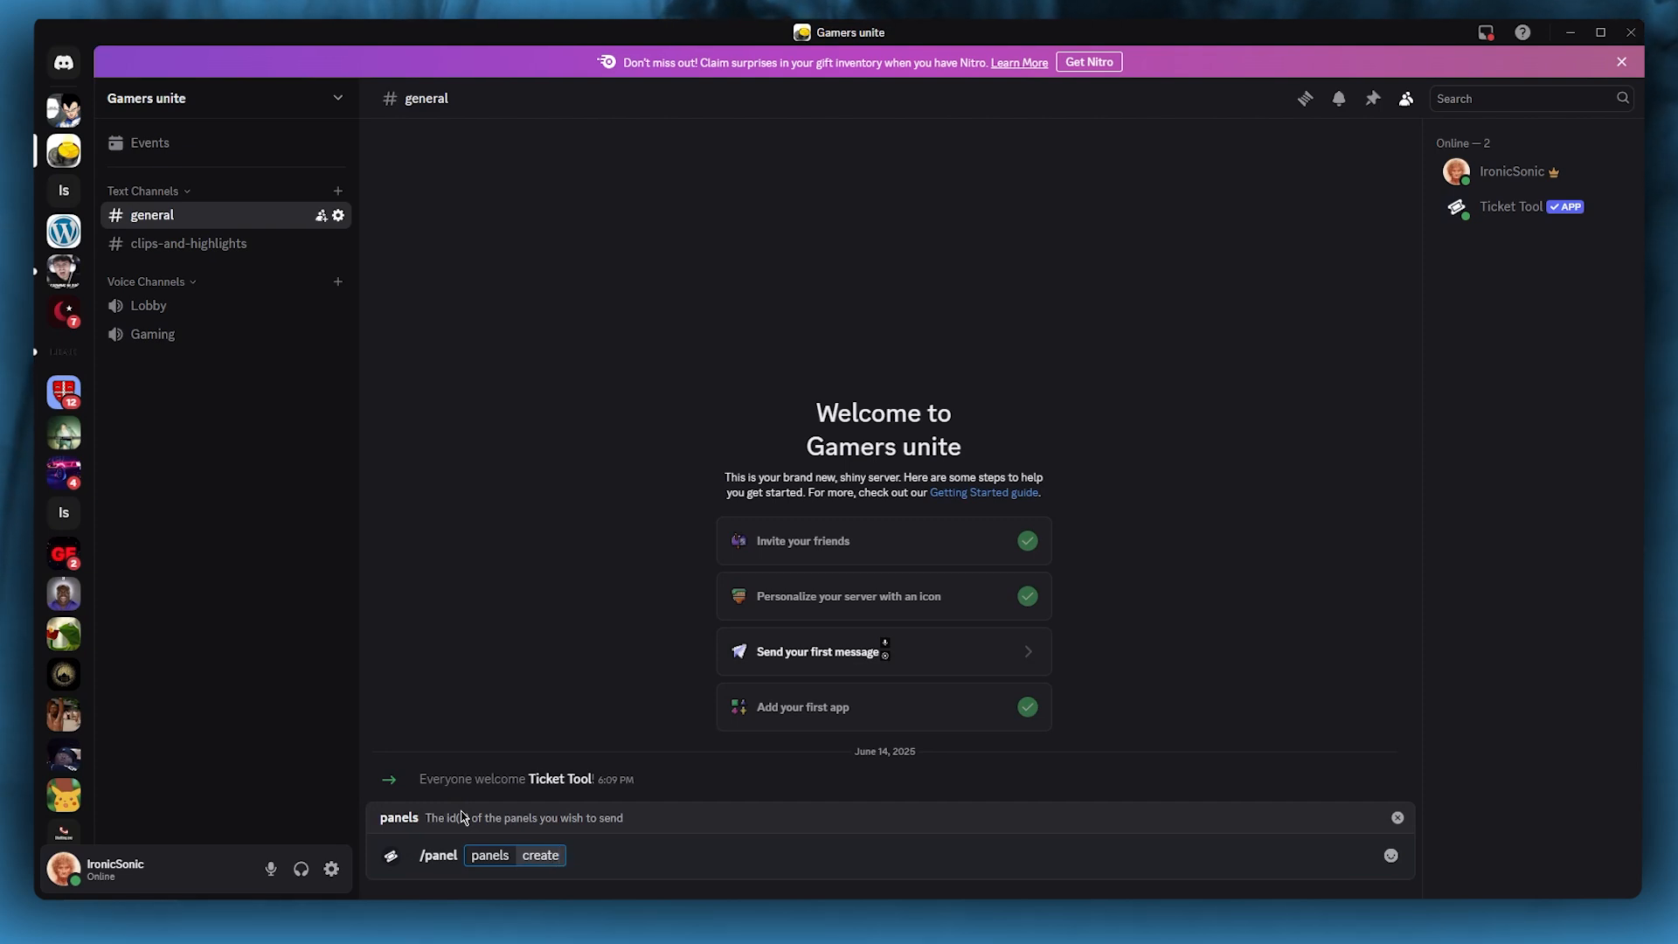
pyautogui.press('Return')
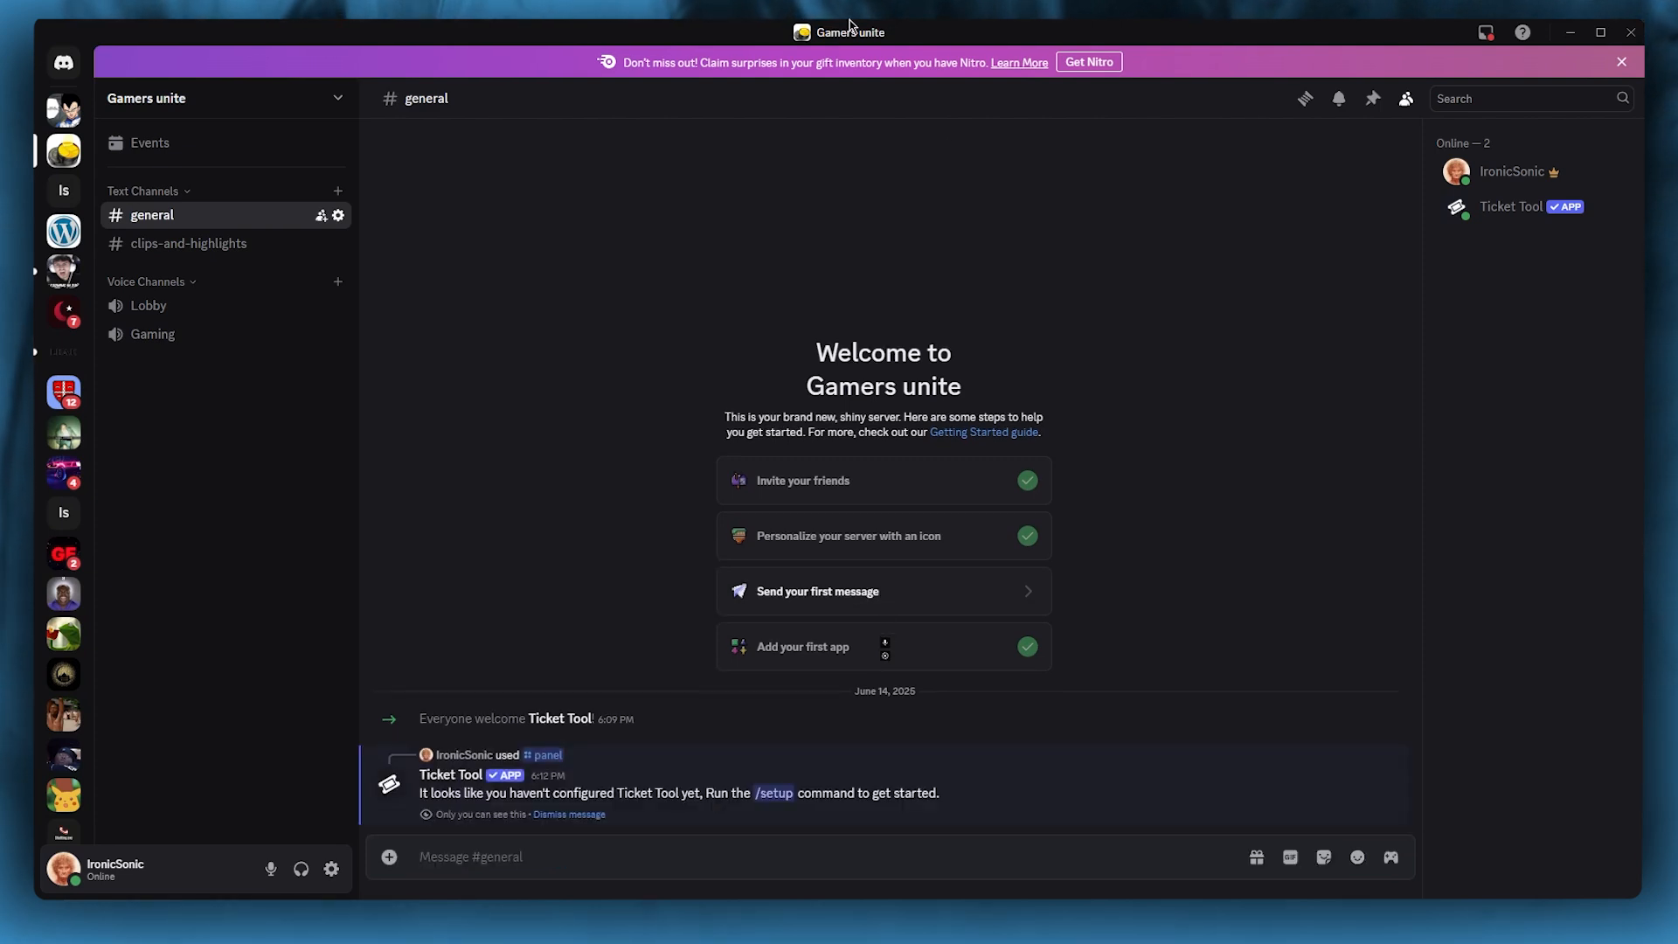
# Run Ticket Tool's /setup command in the general channel and start creating a panel.
pyautogui.click(774, 794)
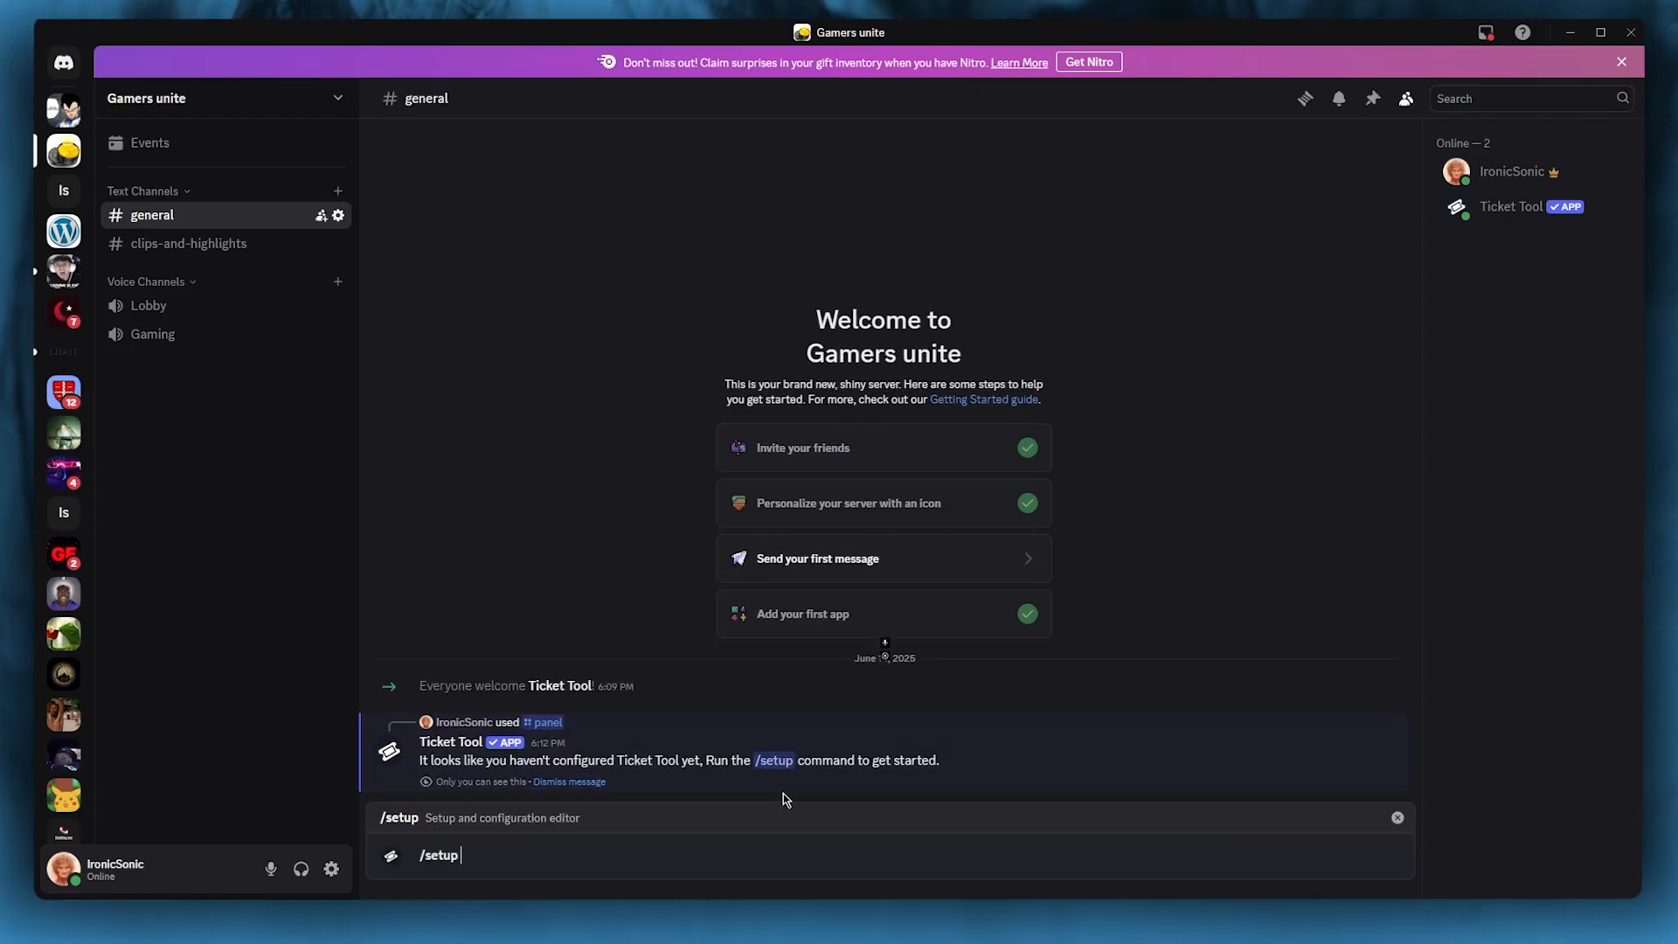
pyautogui.press('Return')
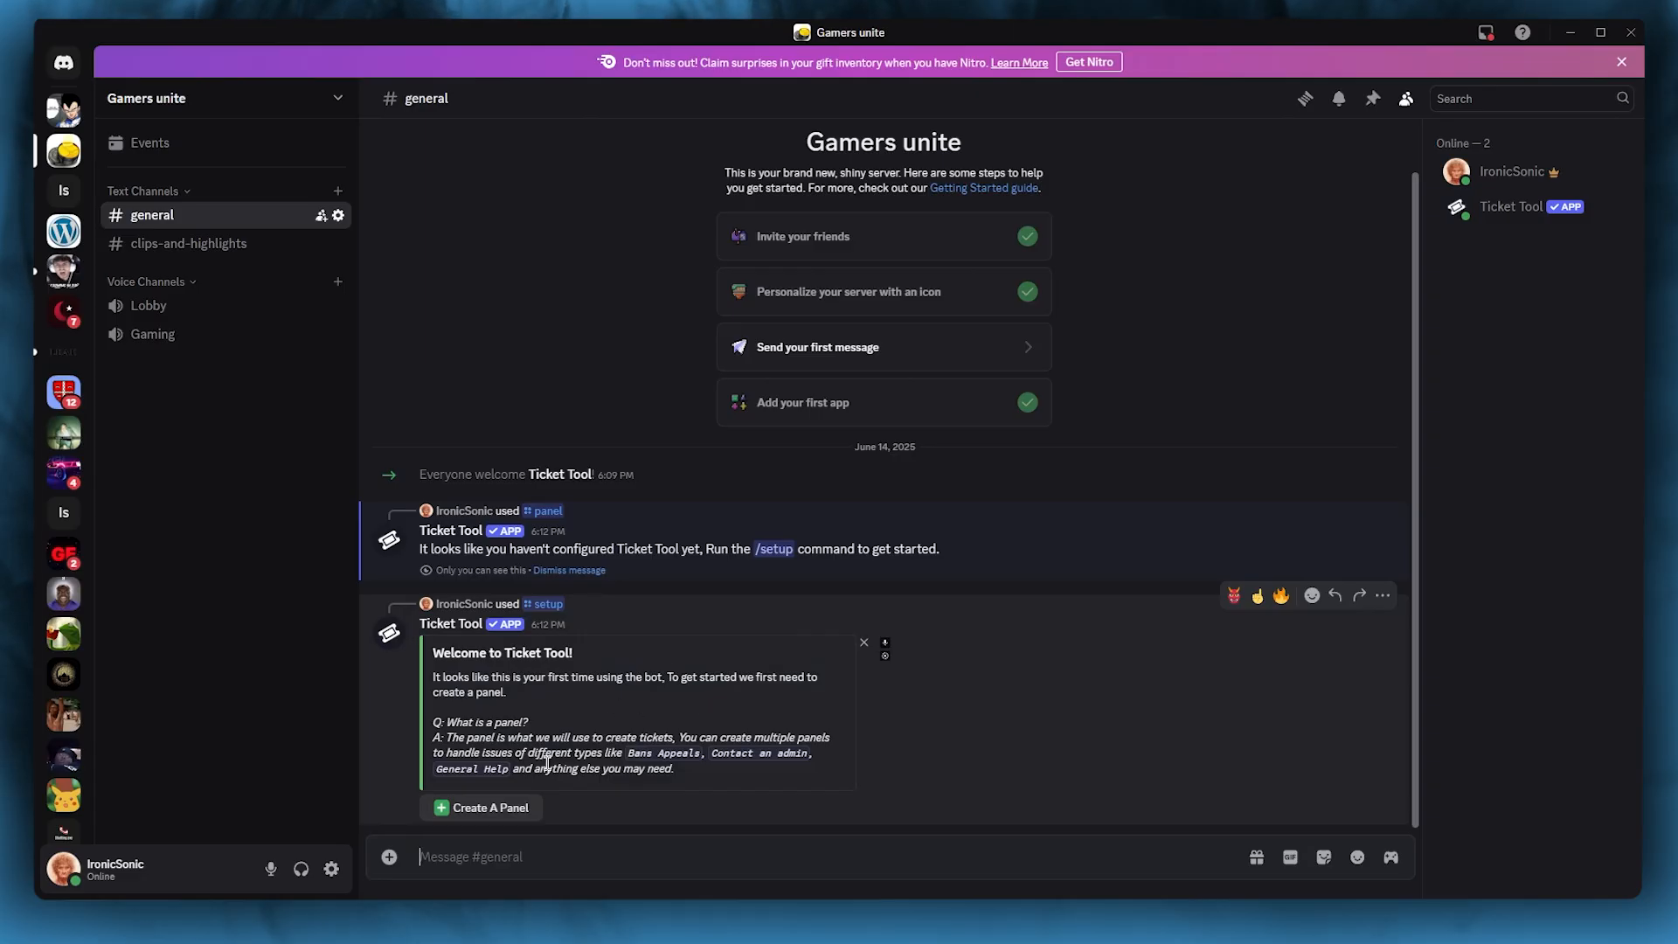
pyautogui.click(487, 806)
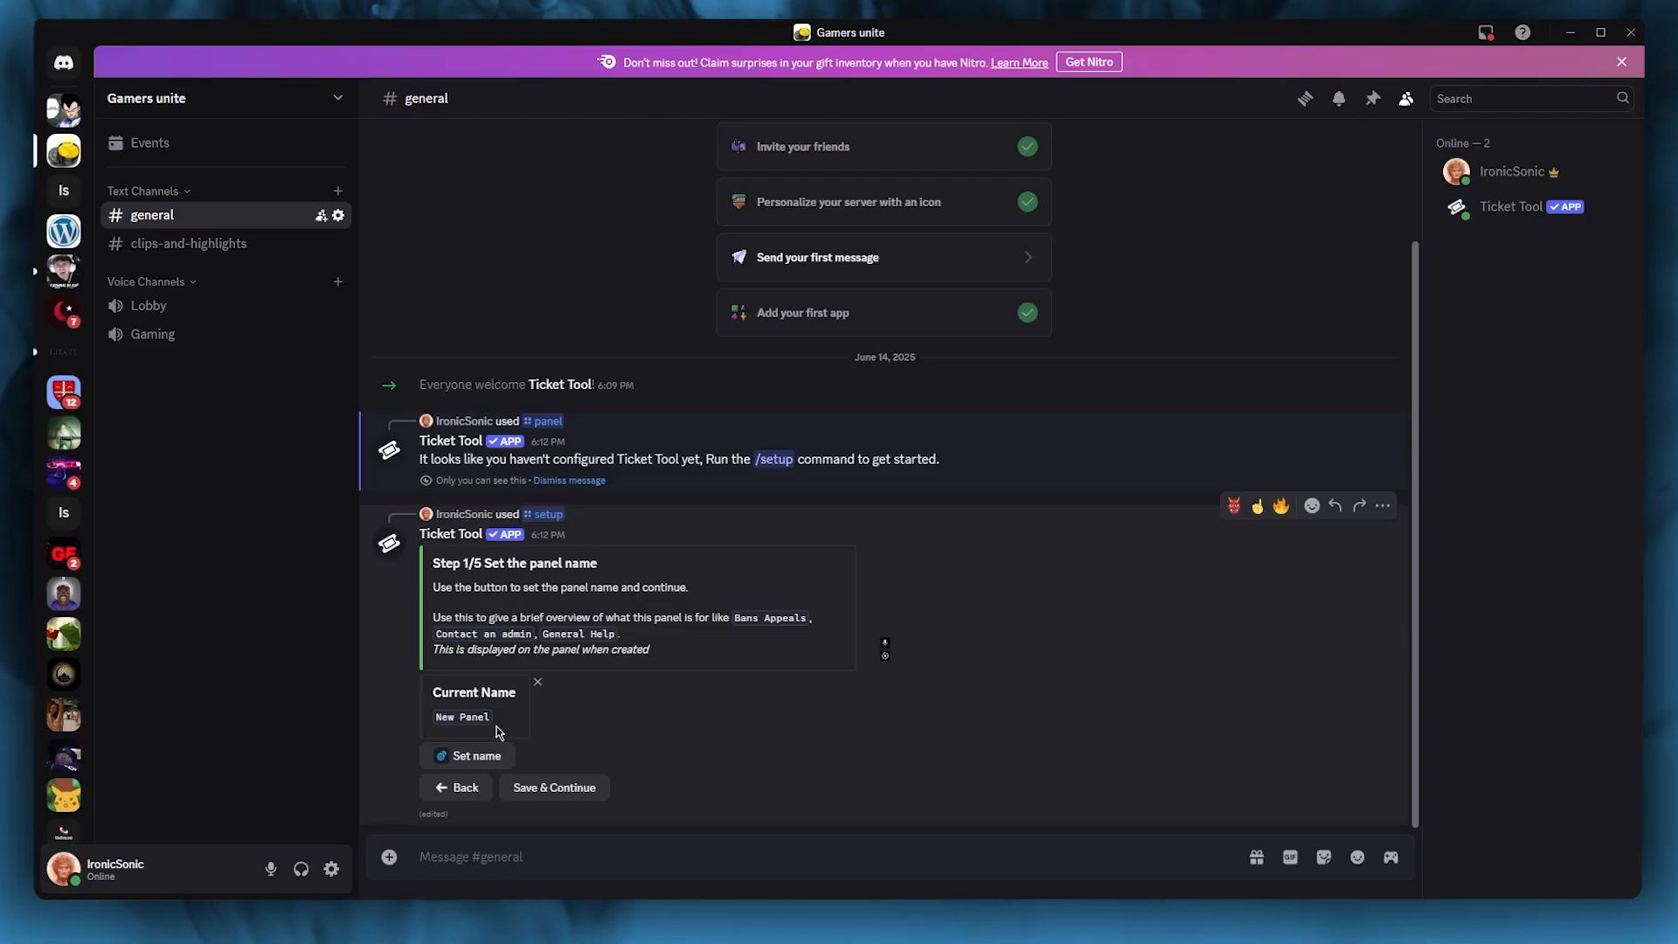
# Set the panel name to Booth, submit it and continue to the support team role selection.
pyautogui.click(475, 767)
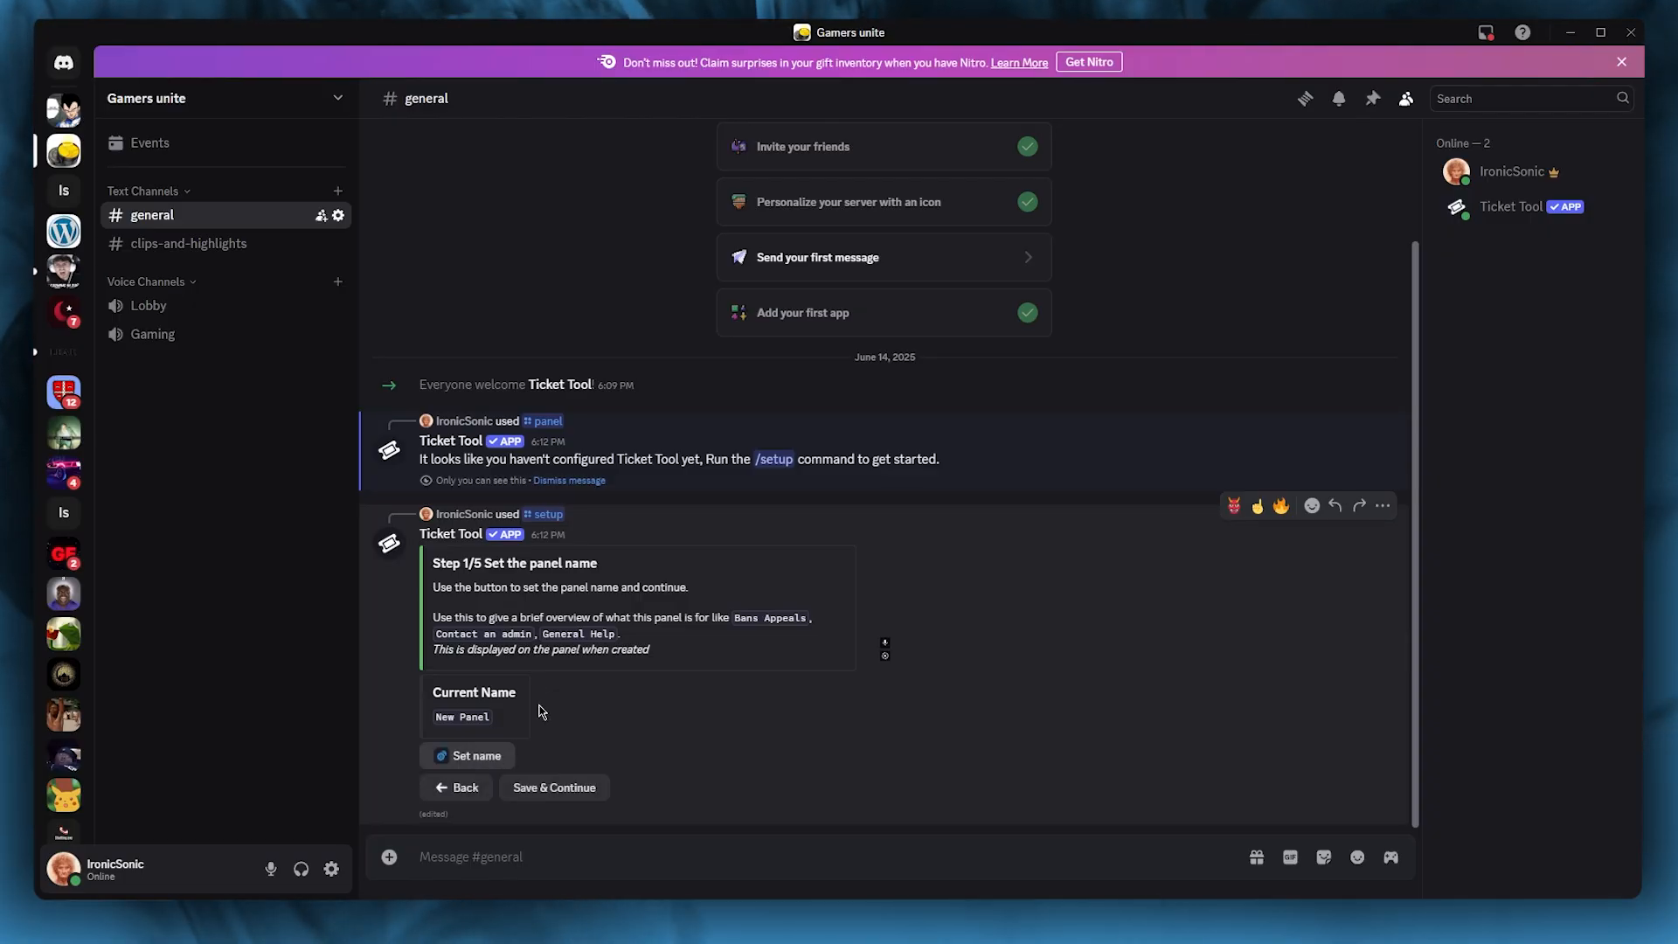
pyautogui.press('BackSpace')
pyautogui.press('BackSpace')
pyautogui.press('BackSpace')
pyautogui.press('BackSpace')
pyautogui.press('BackSpace')
pyautogui.press('BackSpace')
pyautogui.press('BackSpace')
pyautogui.press('BackSpace')
pyautogui.press('BackSpace')
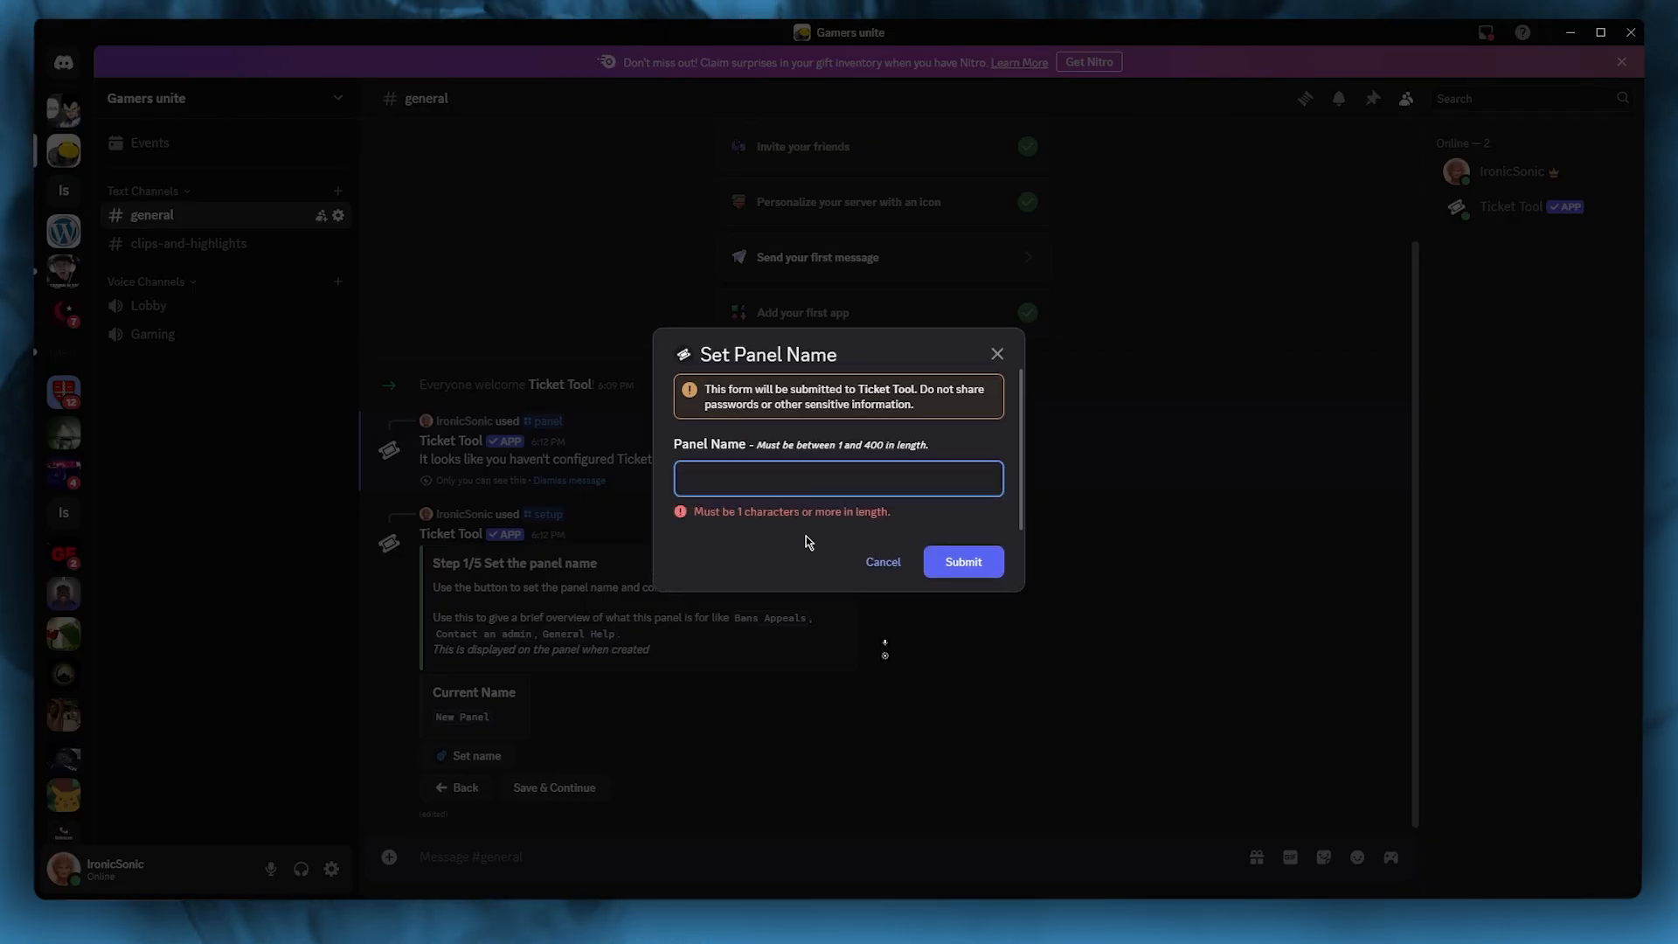
pyautogui.write('Booth')
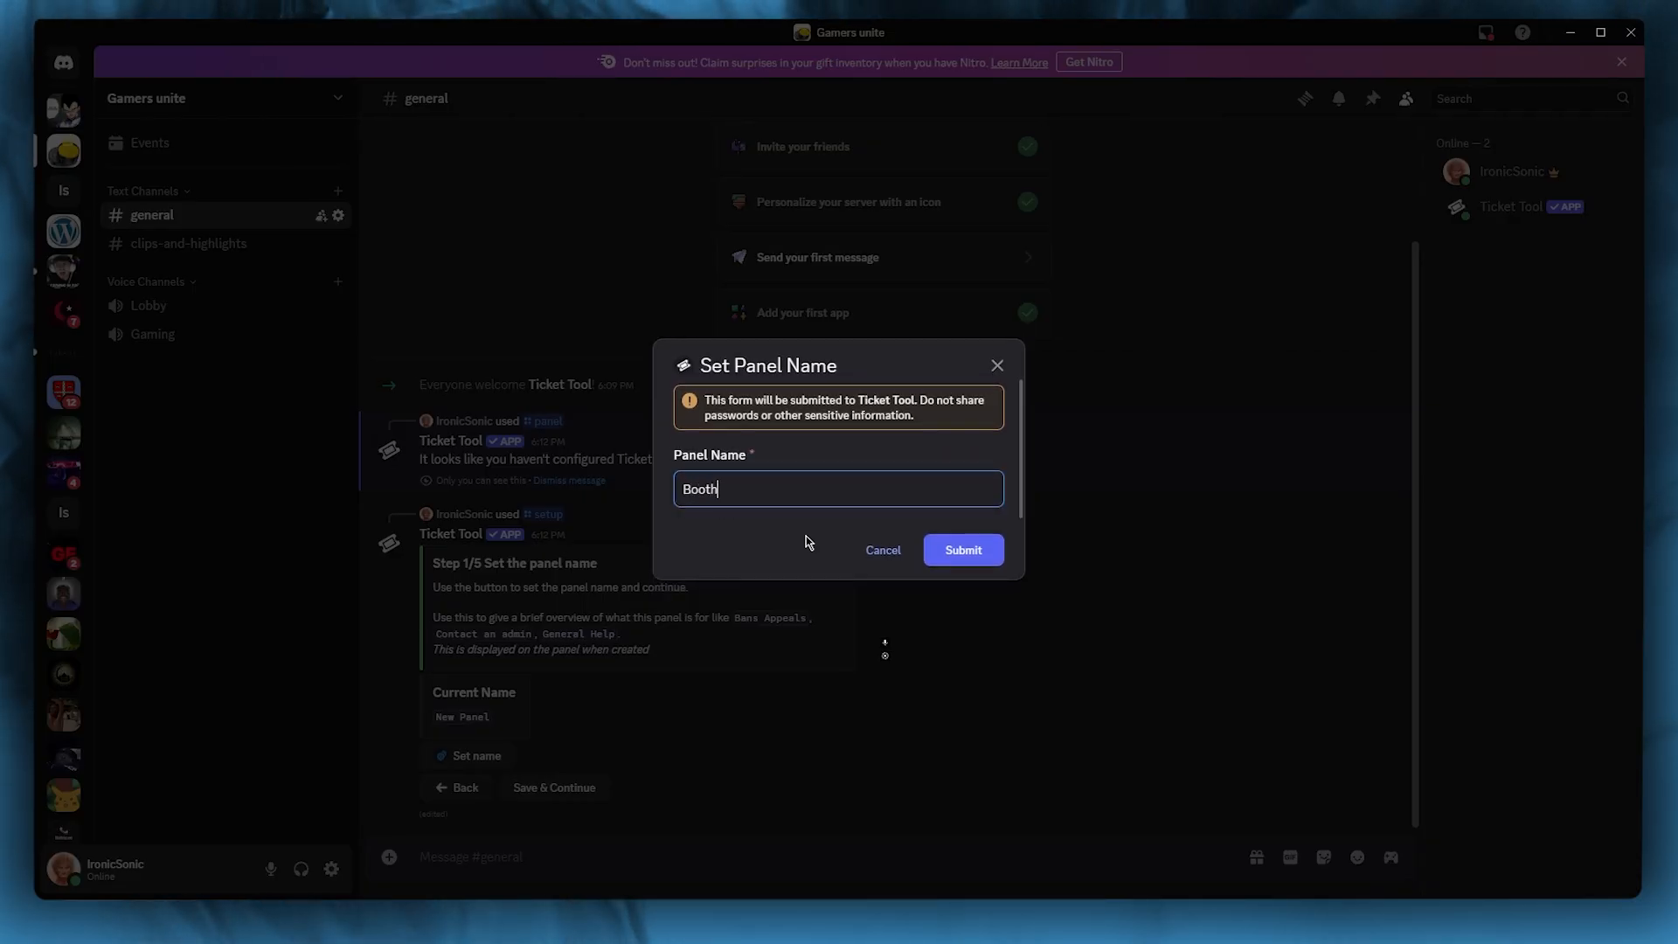
pyautogui.click(971, 549)
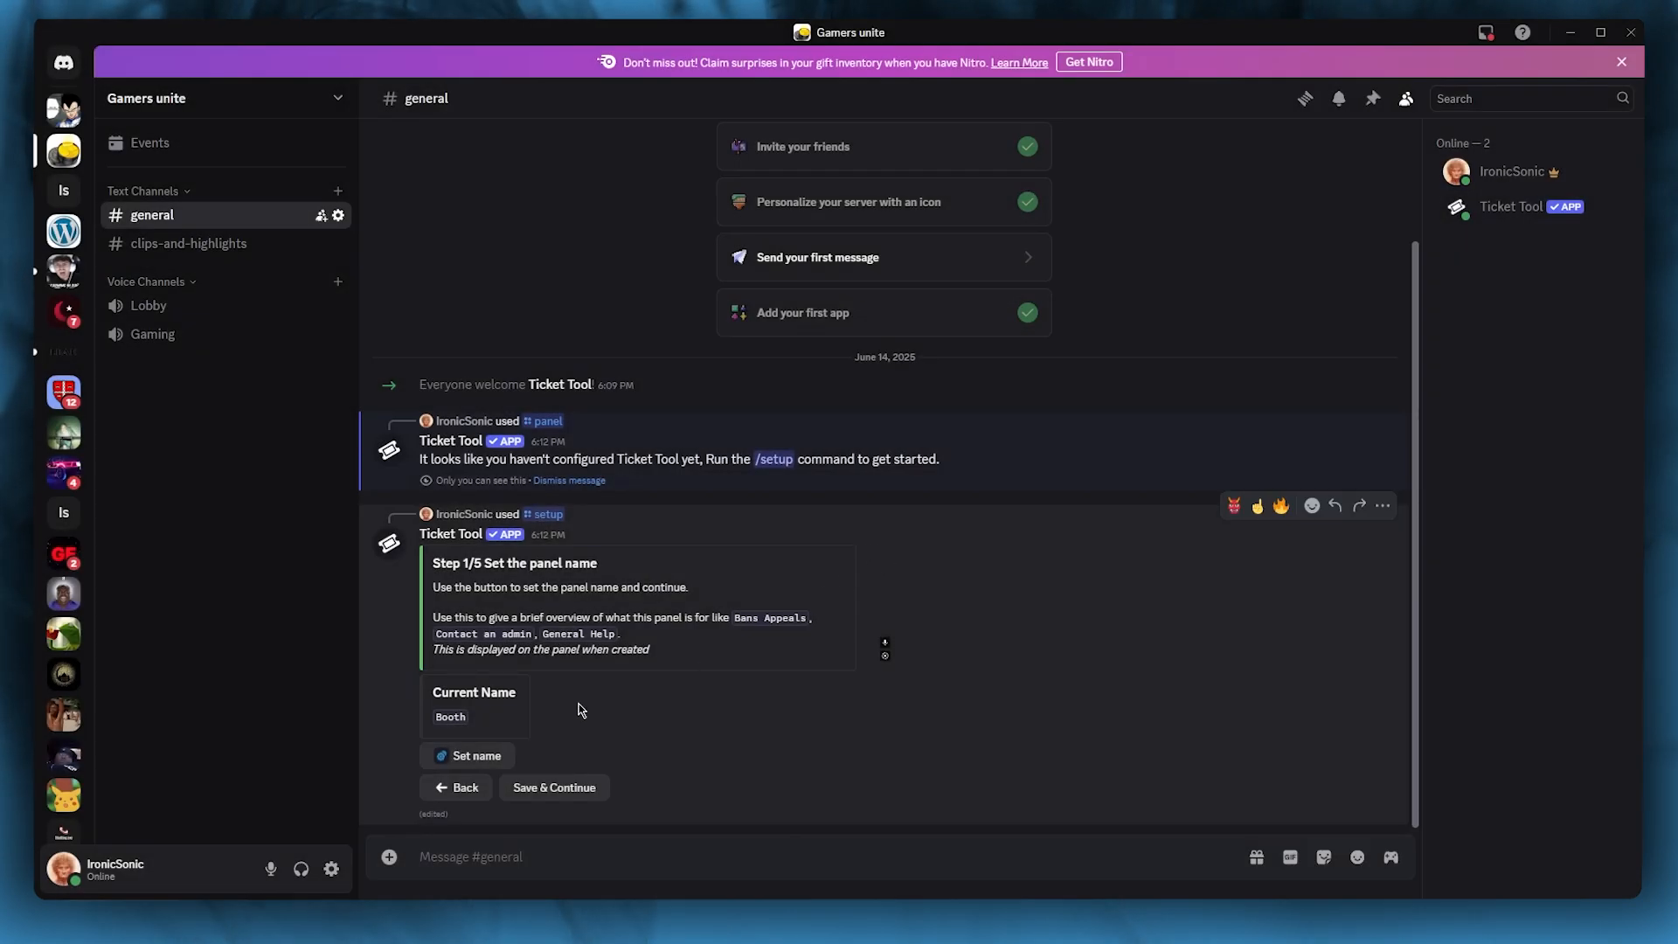
pyautogui.click(562, 787)
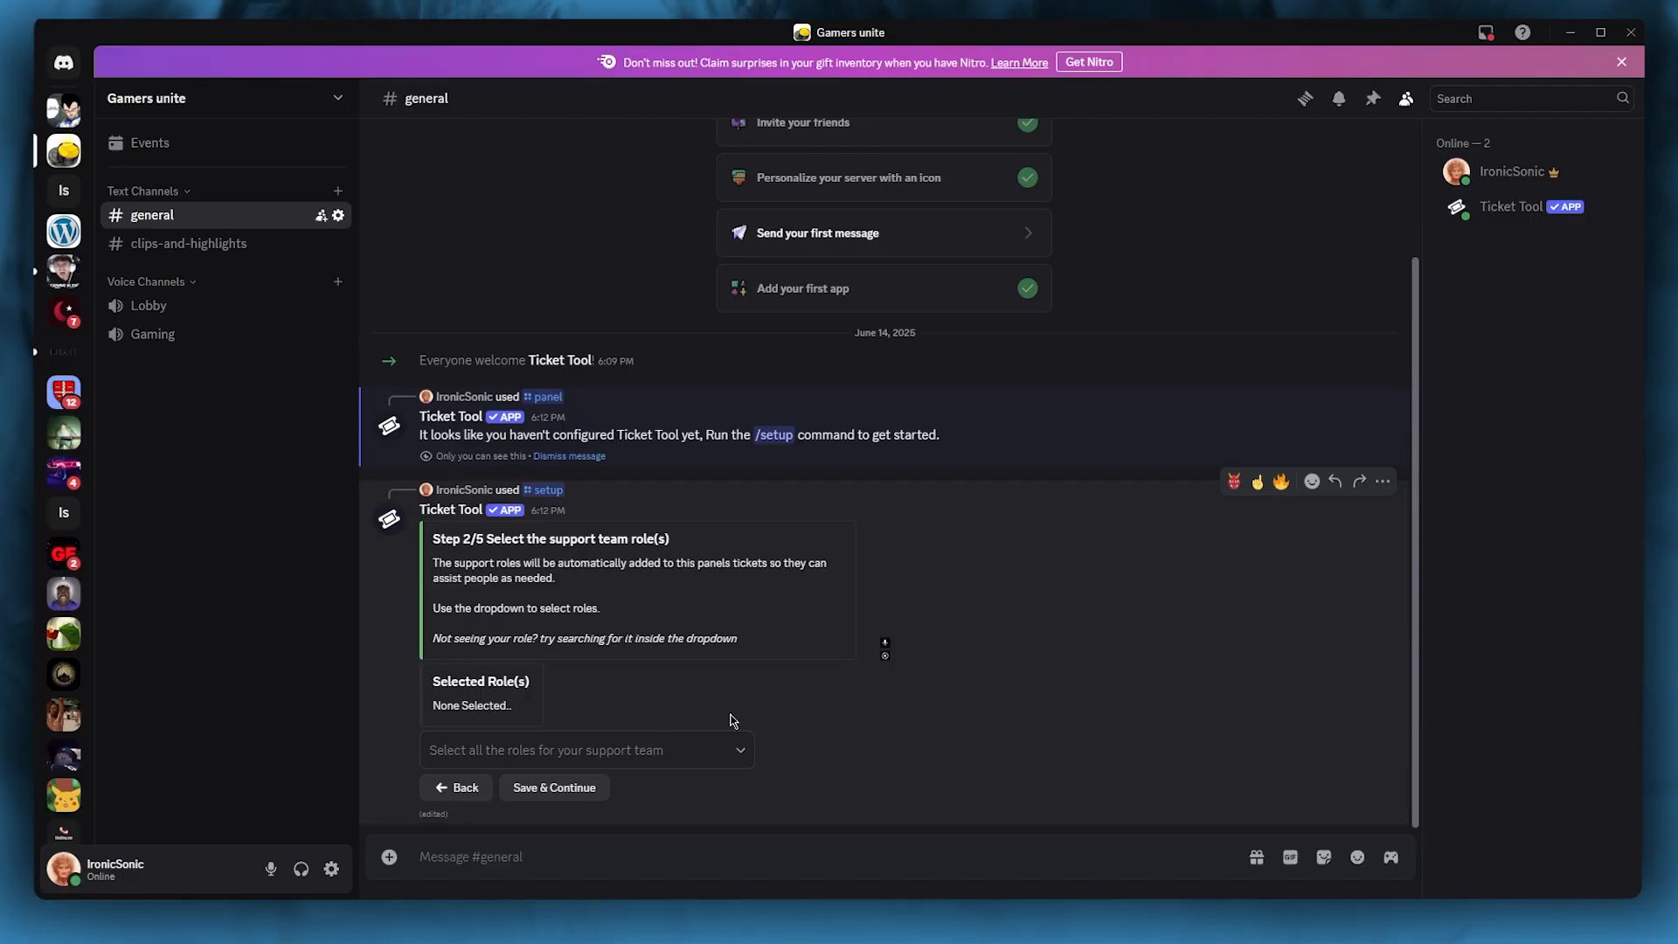
# Select Support and Ticket Tool as the panel's support team roles, then save and continue.
pyautogui.click(686, 752)
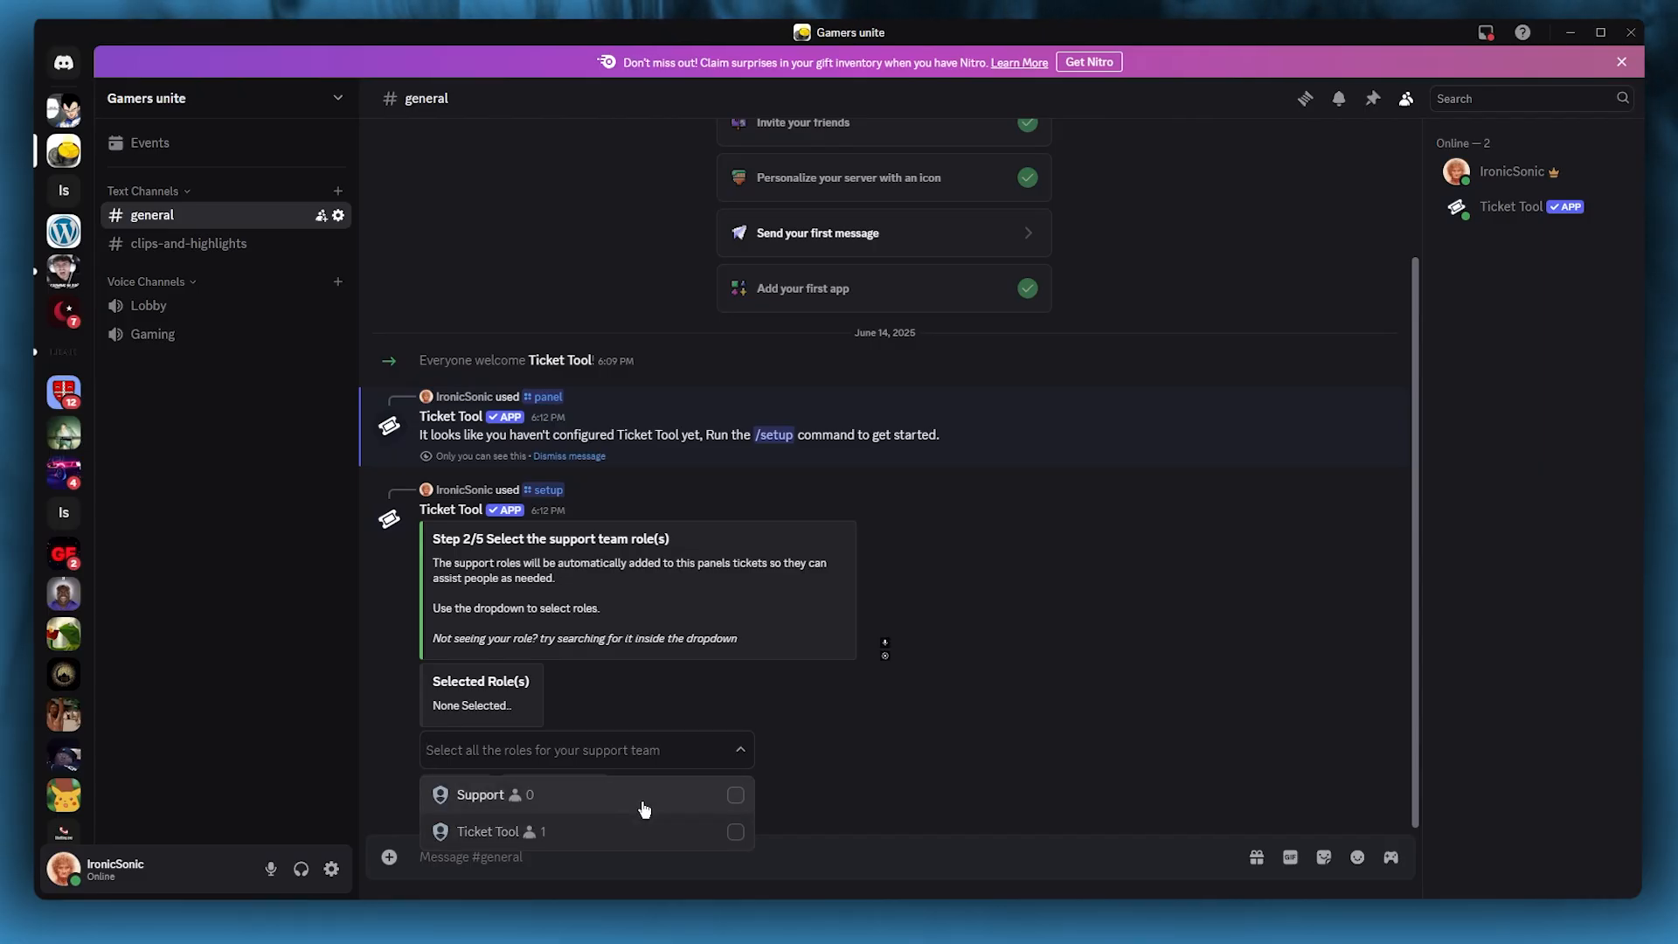
pyautogui.click(645, 809)
pyautogui.click(715, 836)
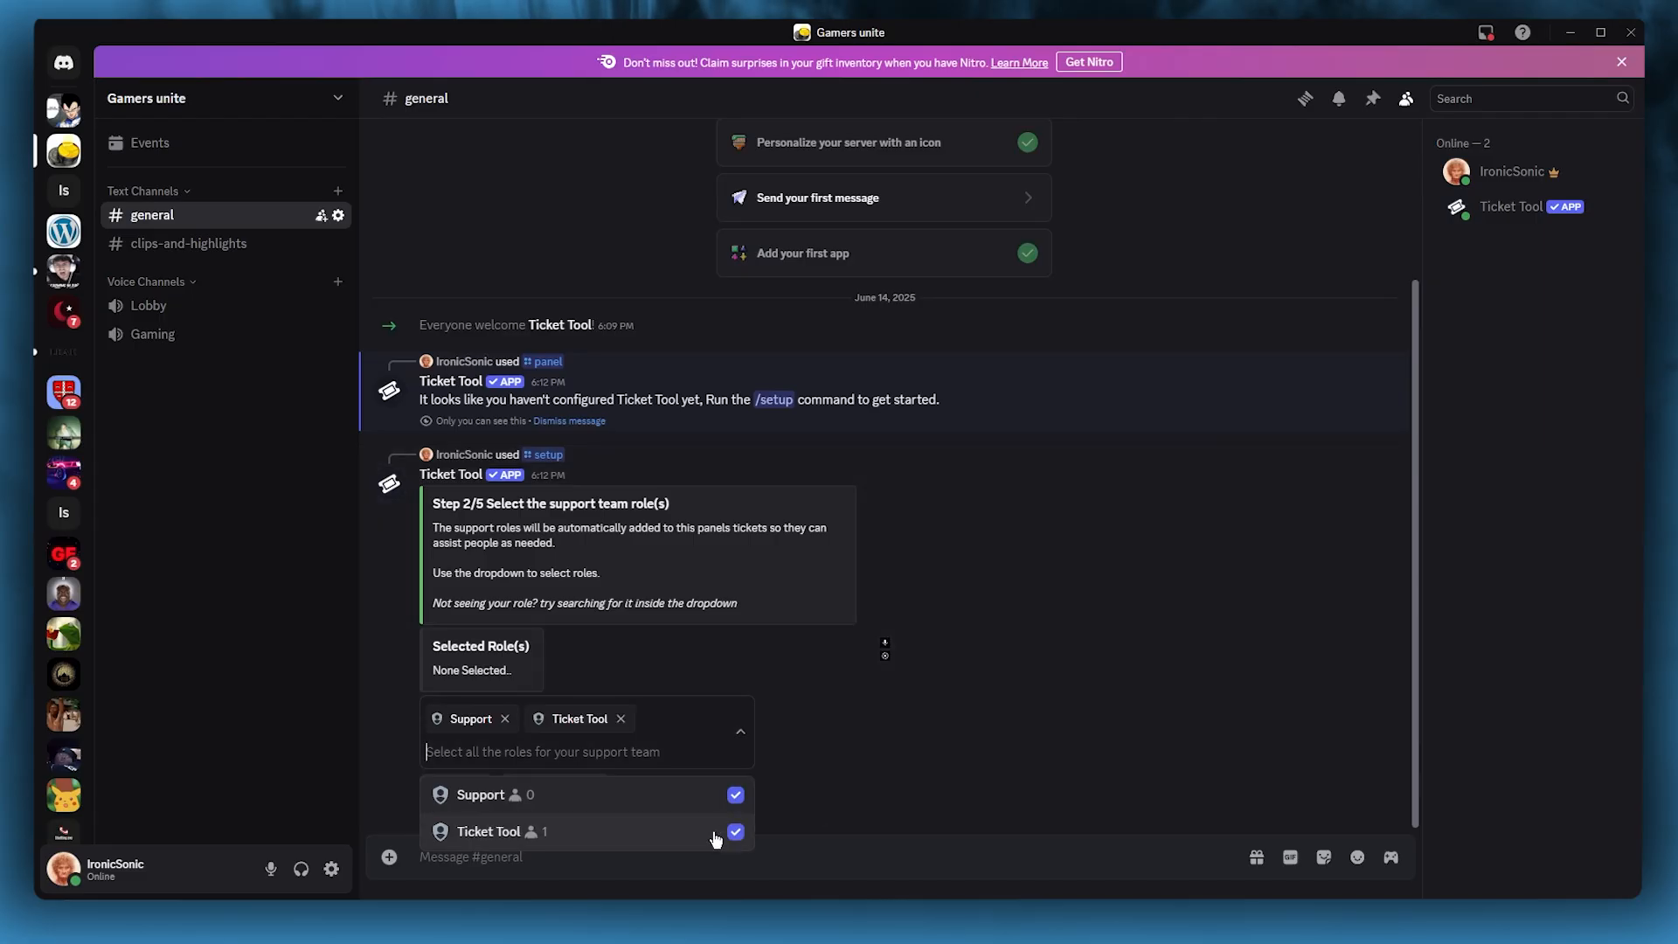
pyautogui.click(936, 805)
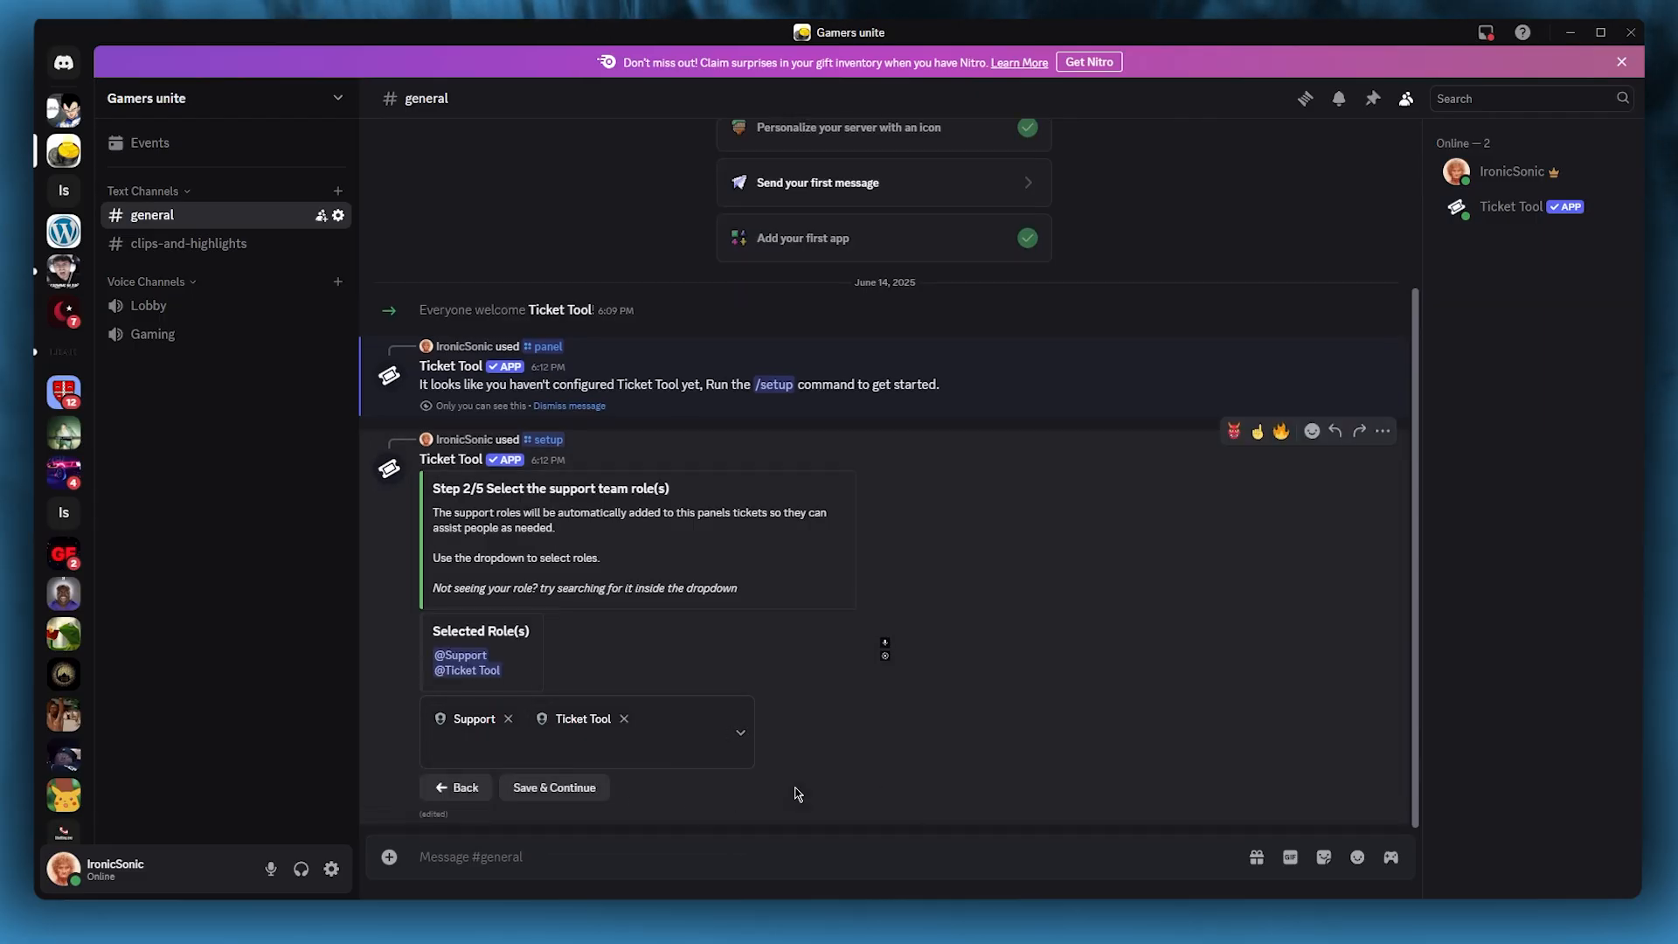
pyautogui.click(556, 789)
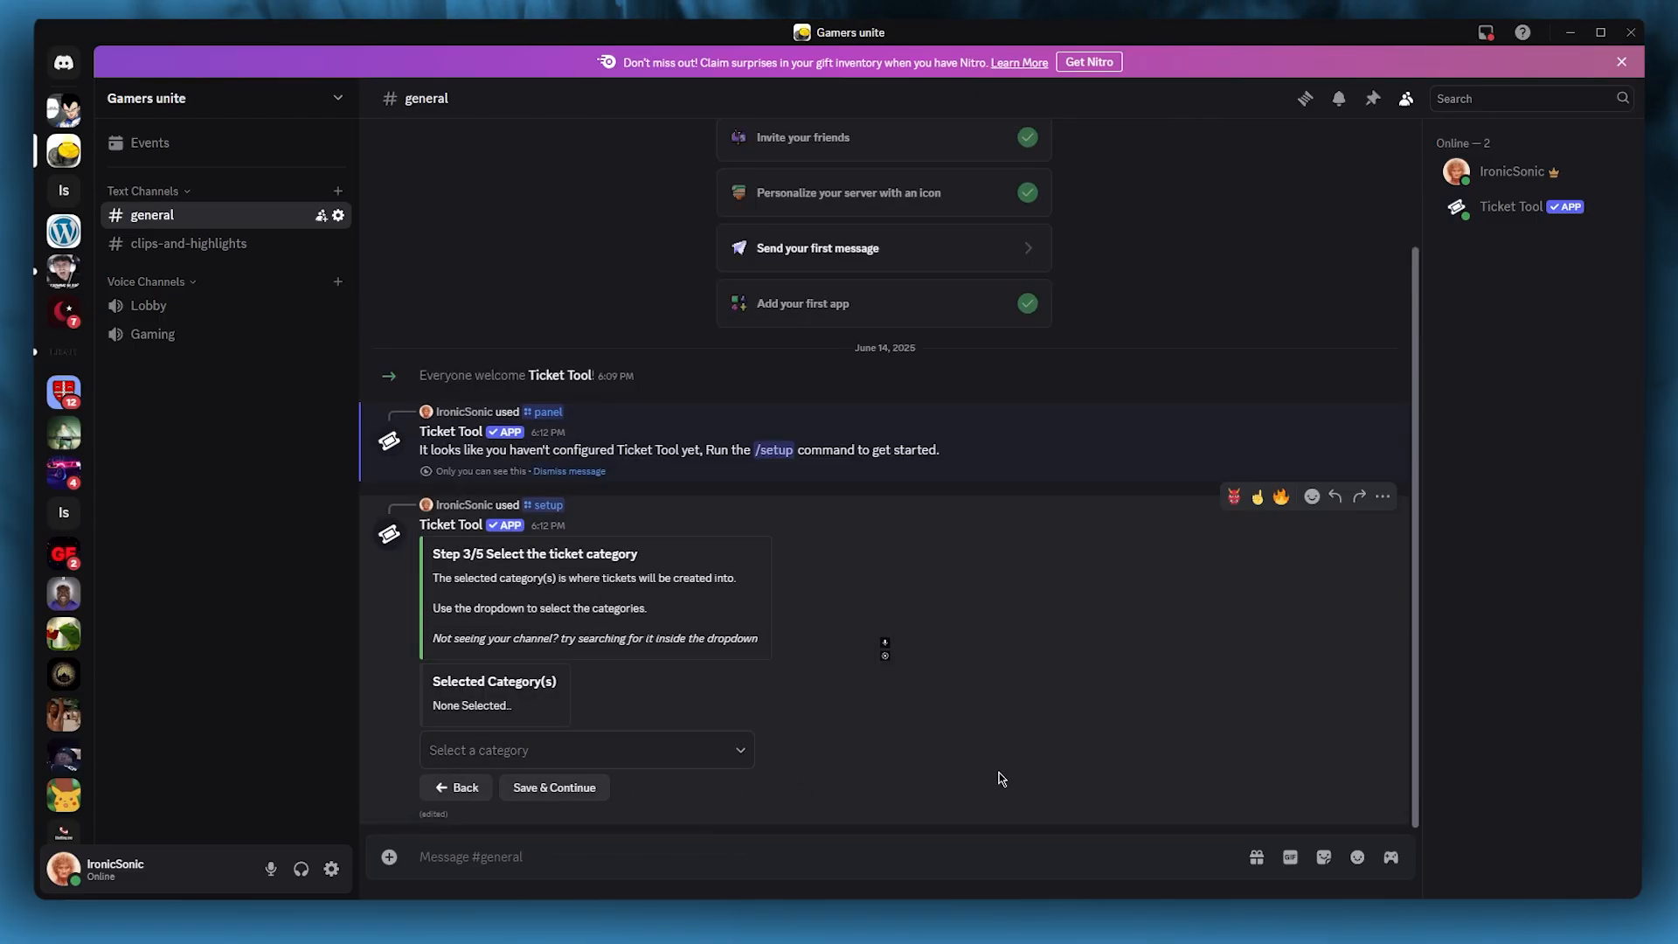
# Select Text Channels as the category in which the panel's tickets are created.
pyautogui.click(730, 752)
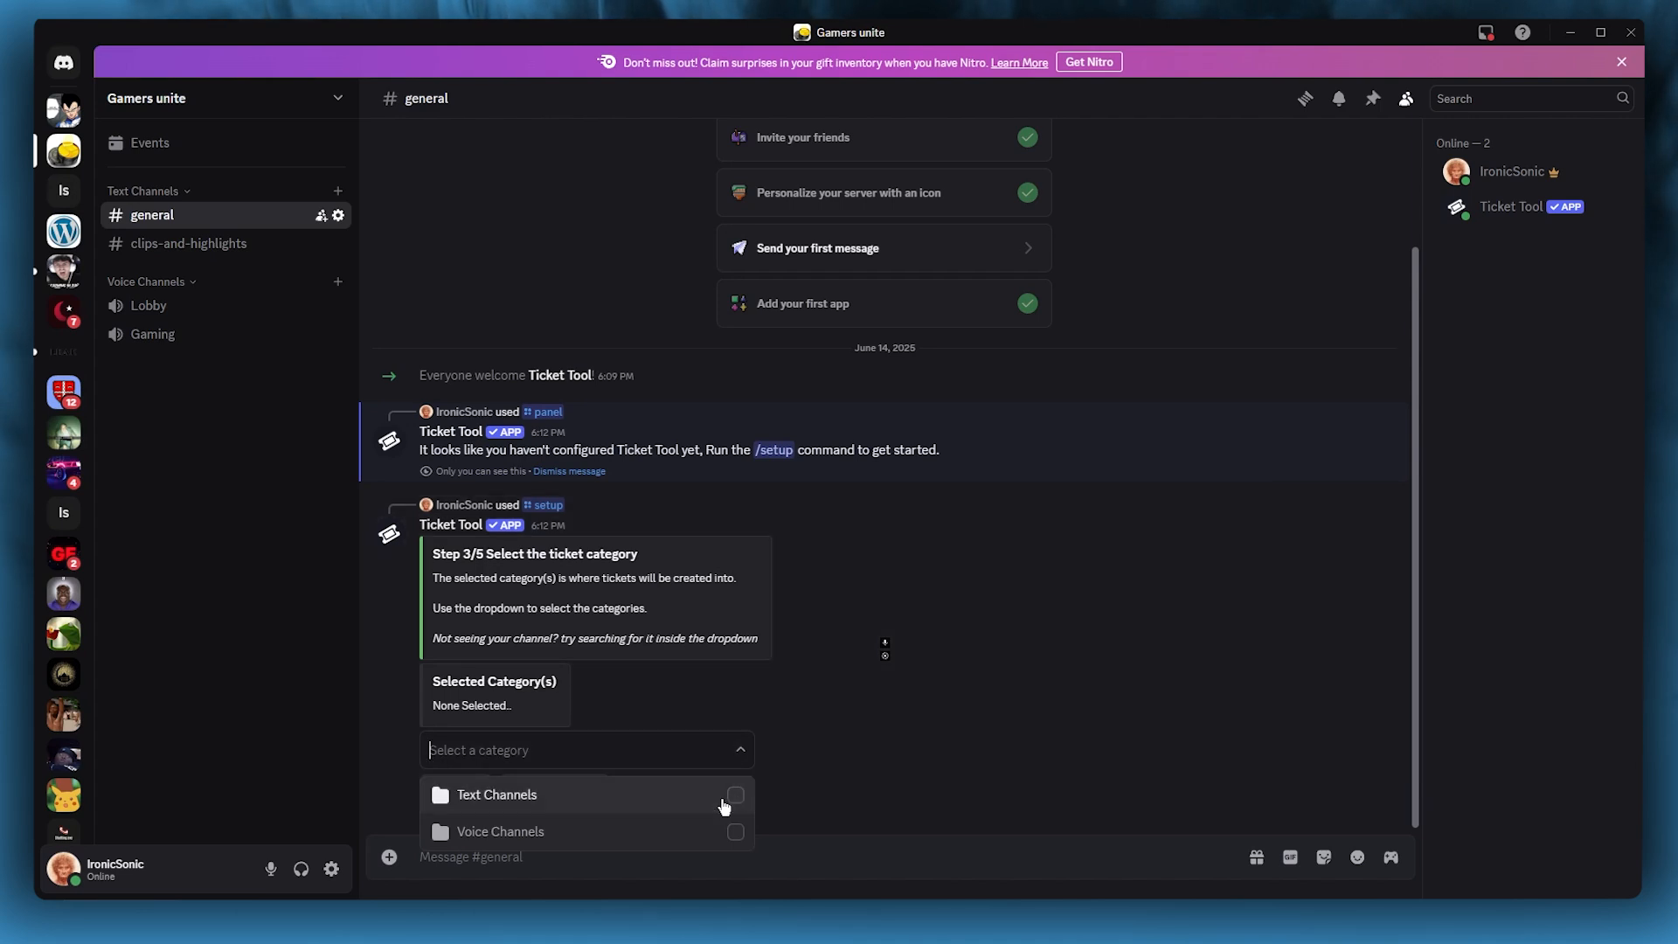
pyautogui.click(723, 805)
pyautogui.click(957, 784)
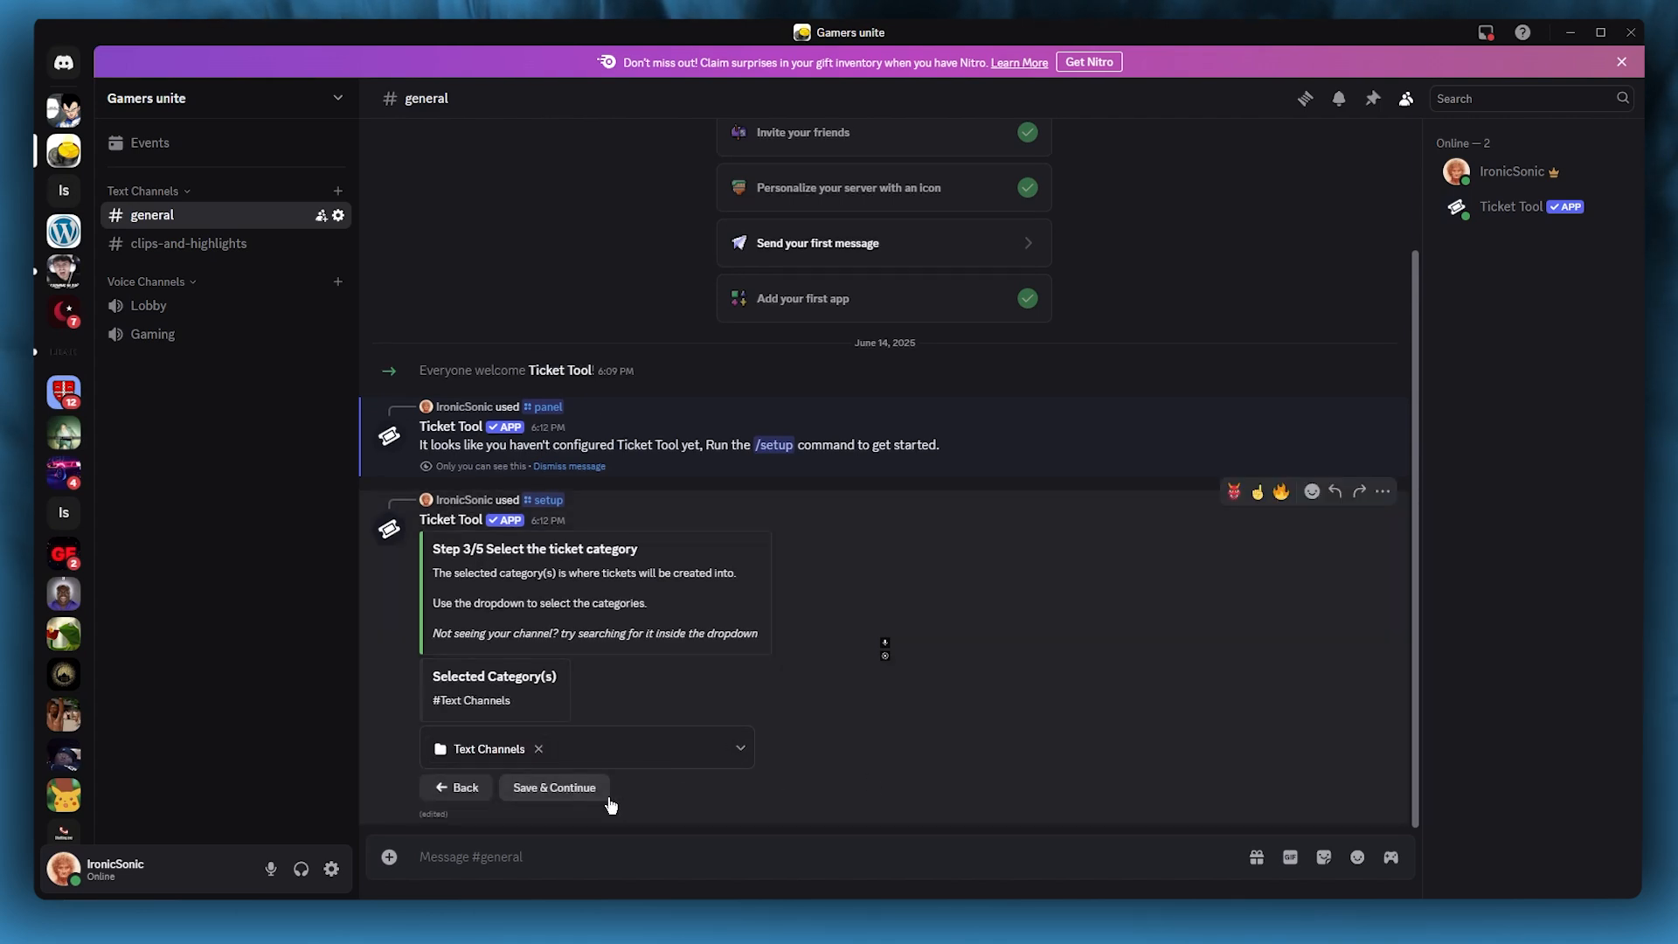
# Save the ticket category, continue past the transcript channel without selecting one, and finish the Booth panel setup.
pyautogui.click(551, 787)
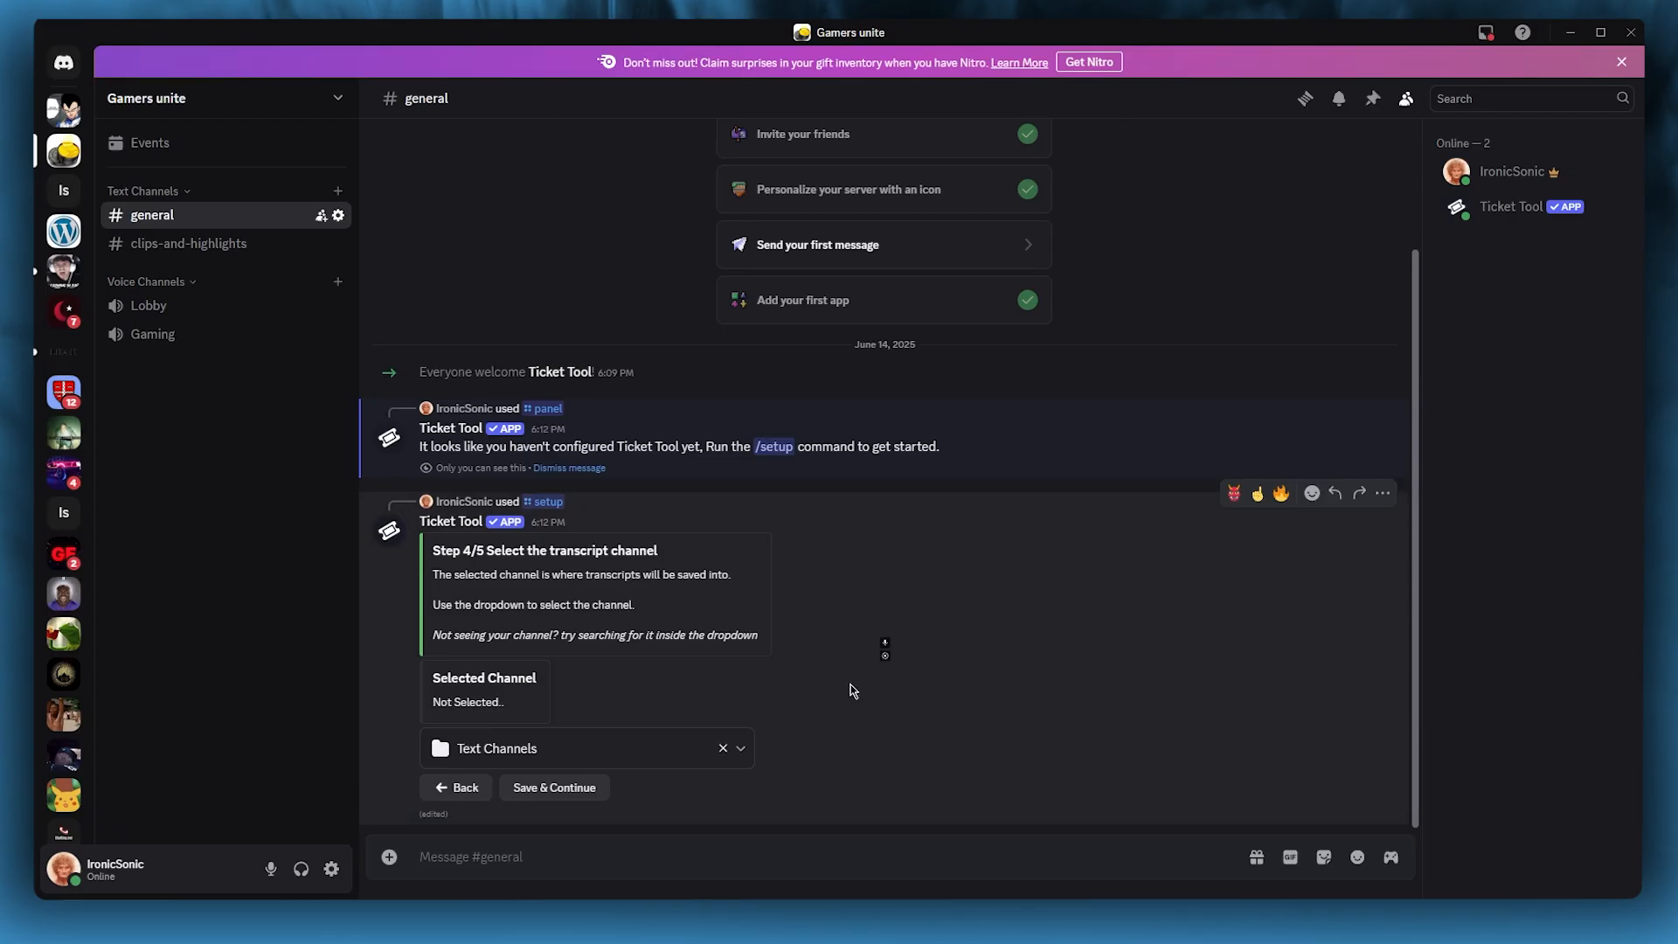
pyautogui.click(551, 790)
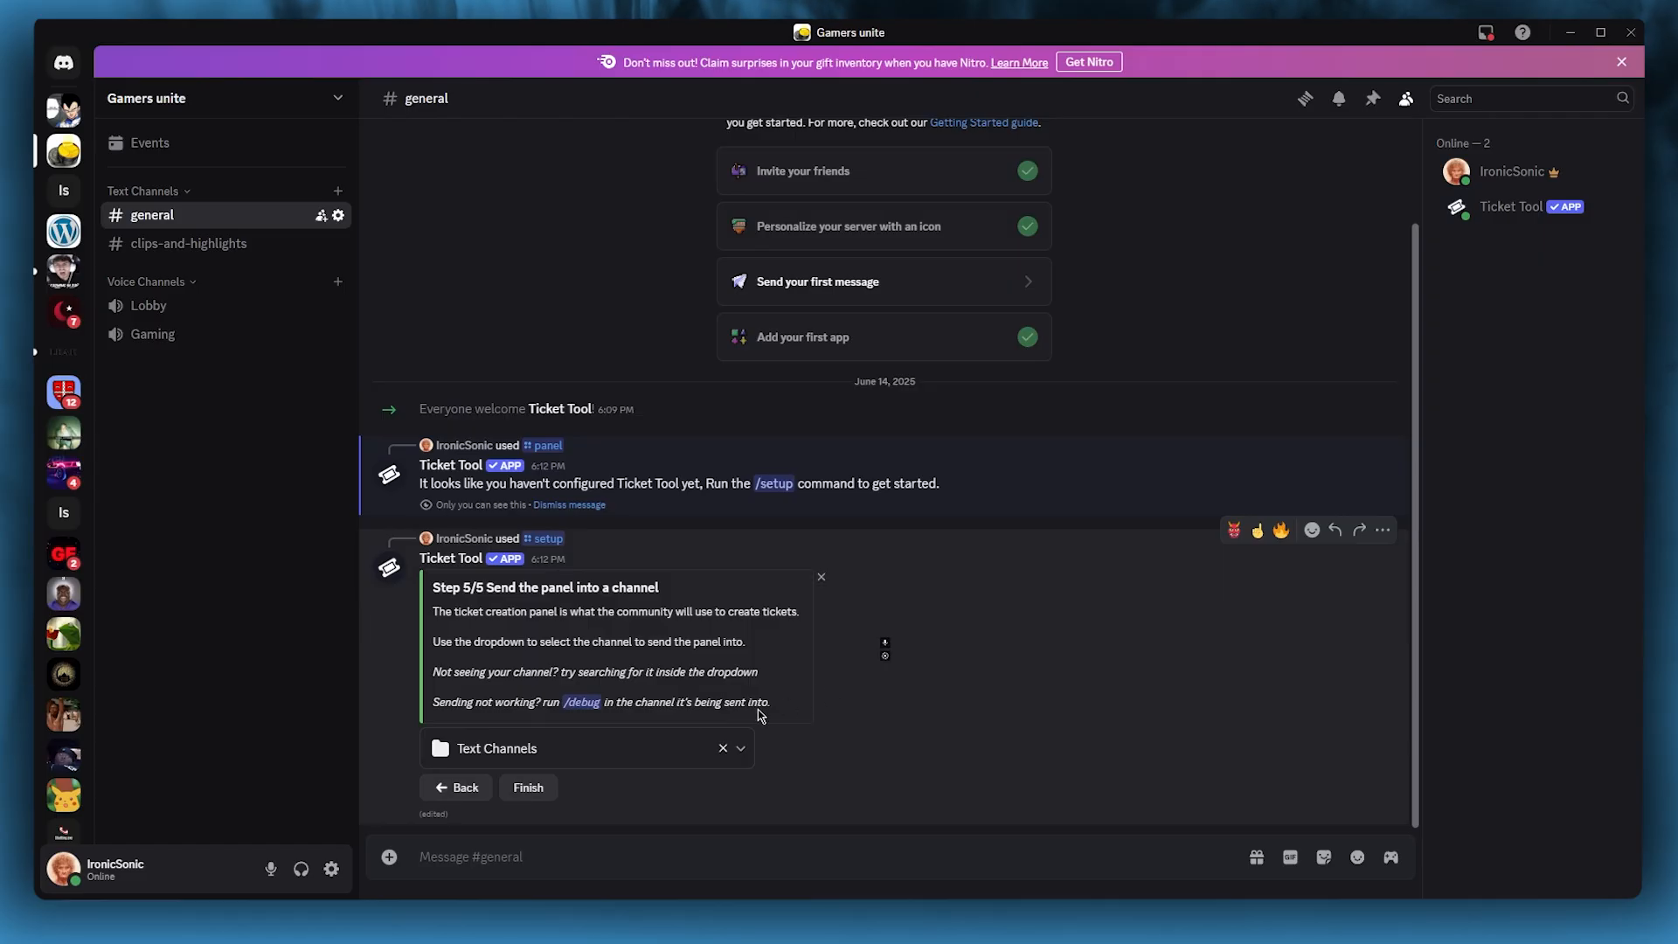
pyautogui.click(528, 788)
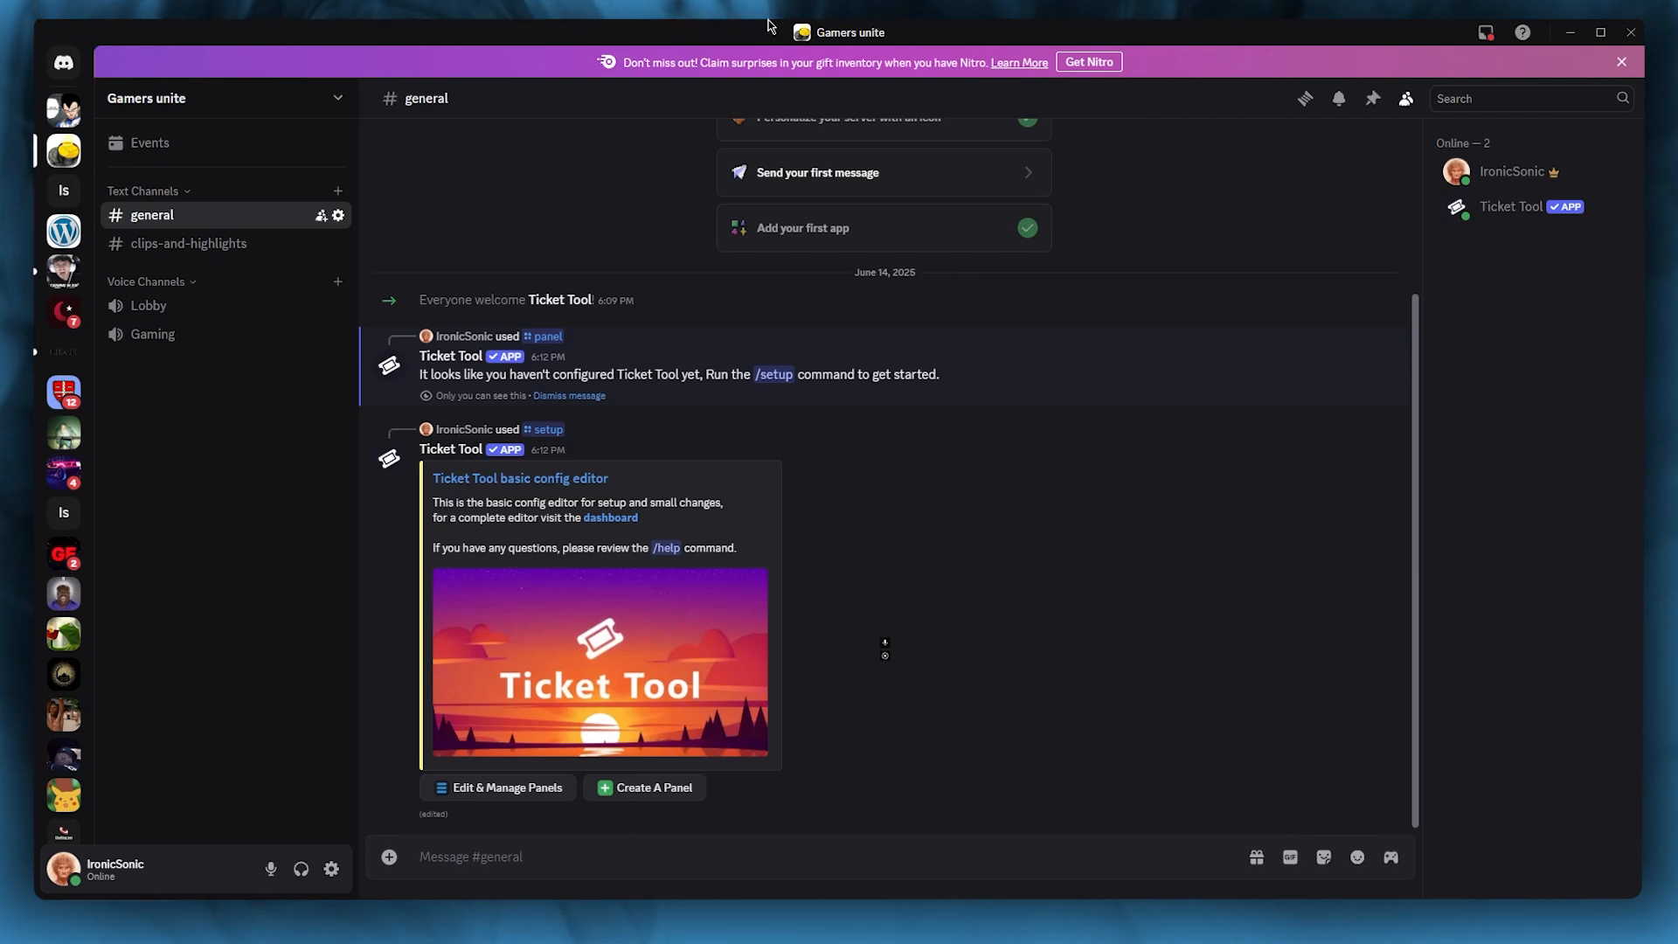
pyautogui.click(201, 190)
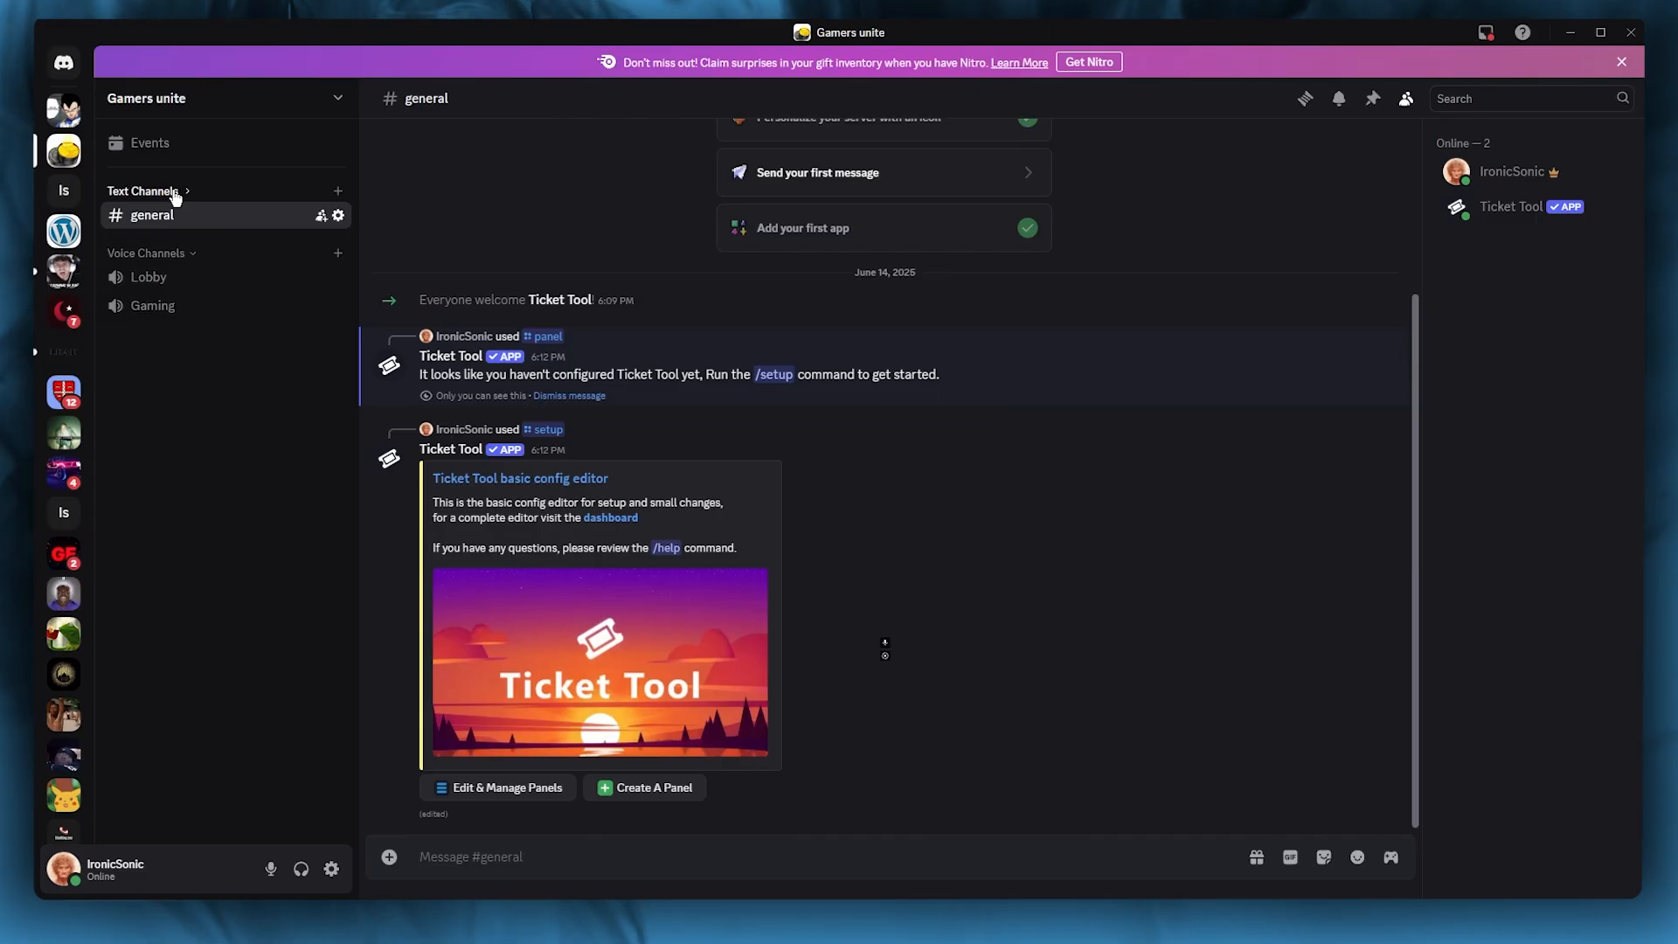
pyautogui.click(201, 189)
pyautogui.scroll(3, 809, 414)
pyautogui.scroll(-3, 783, 416)
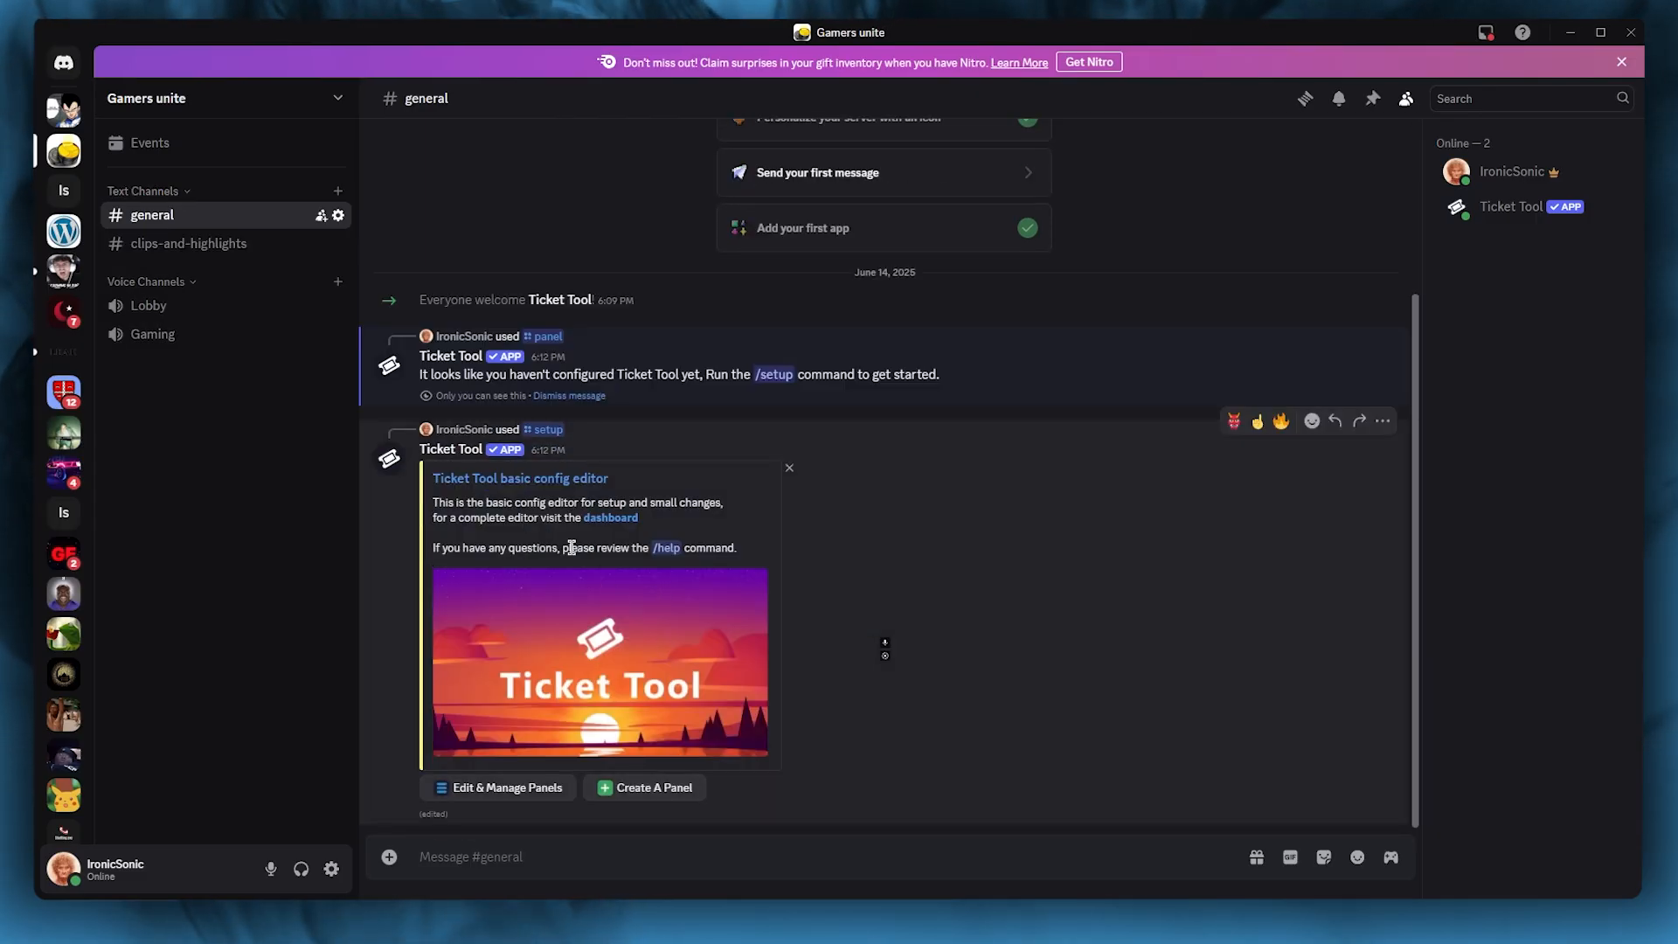
# Open Ticket Tool's panel editor for Booth, review the available actions and save without choosing one.
pyautogui.click(498, 788)
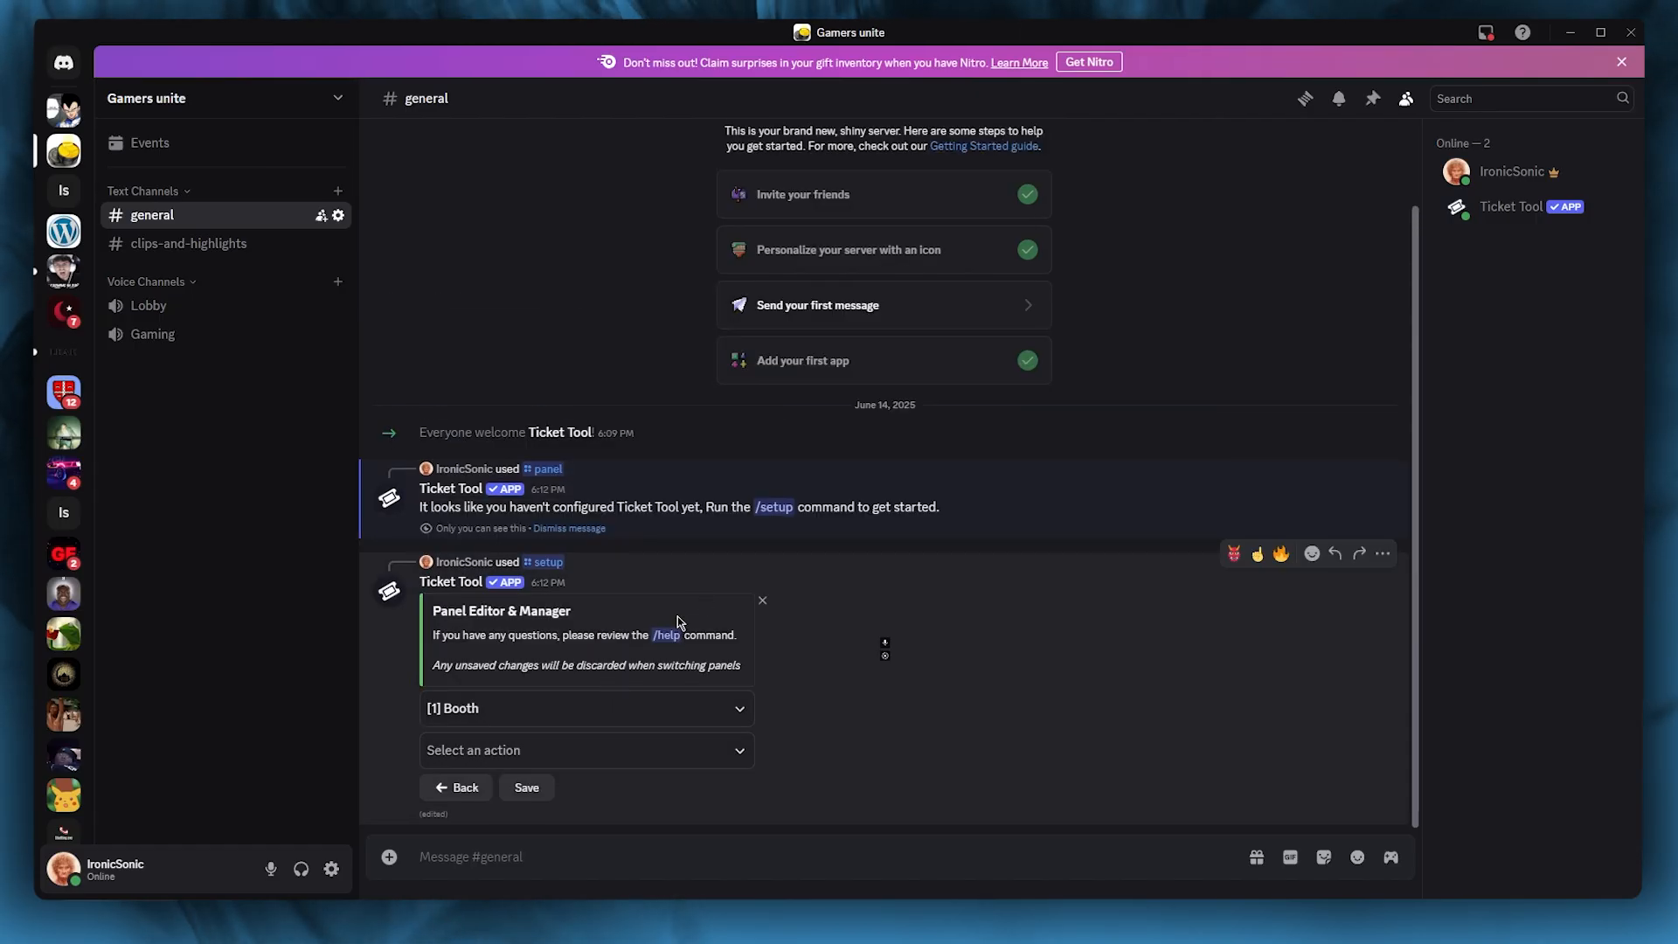
pyautogui.click(617, 759)
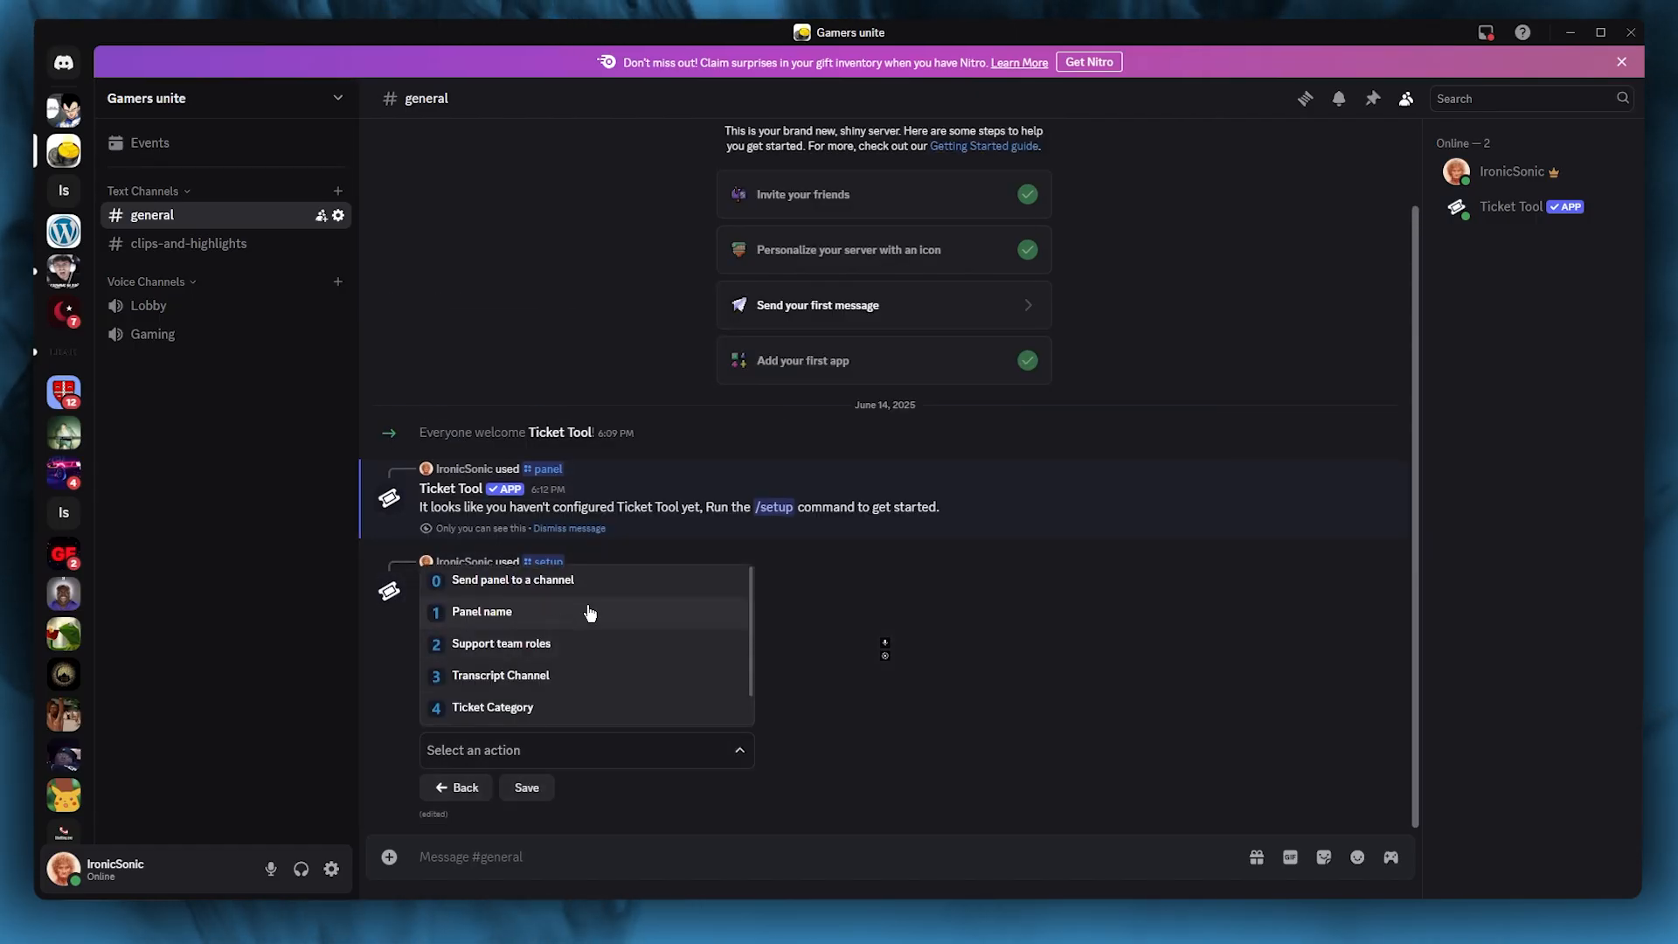
pyautogui.click(509, 778)
pyautogui.click(529, 789)
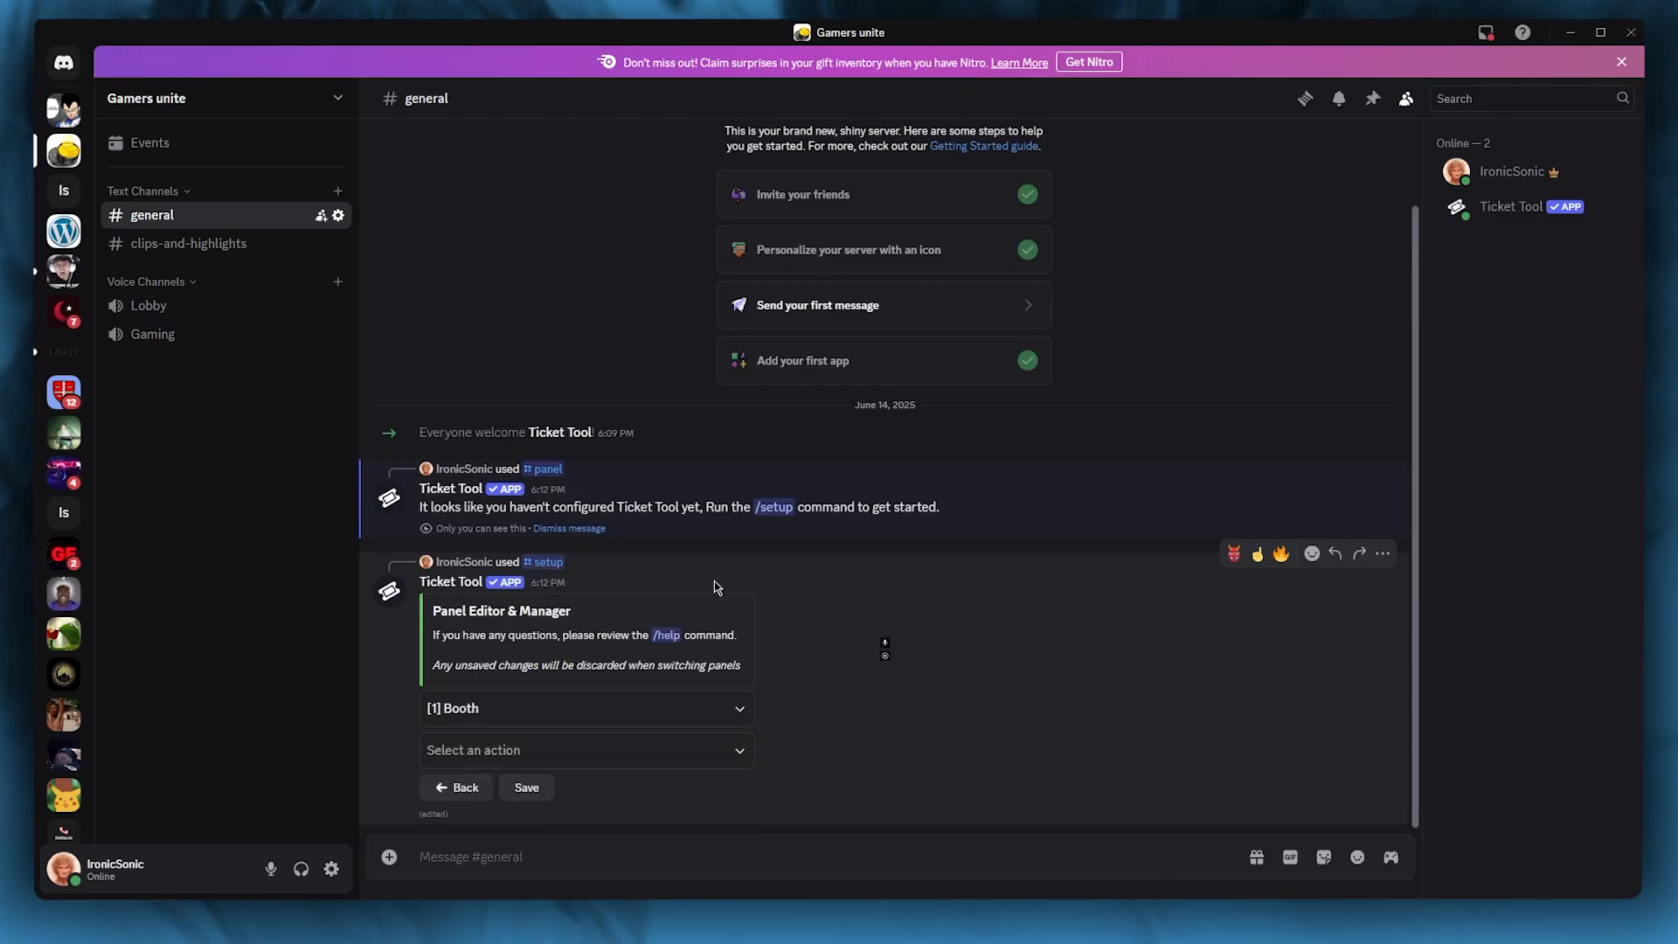
pyautogui.click(204, 246)
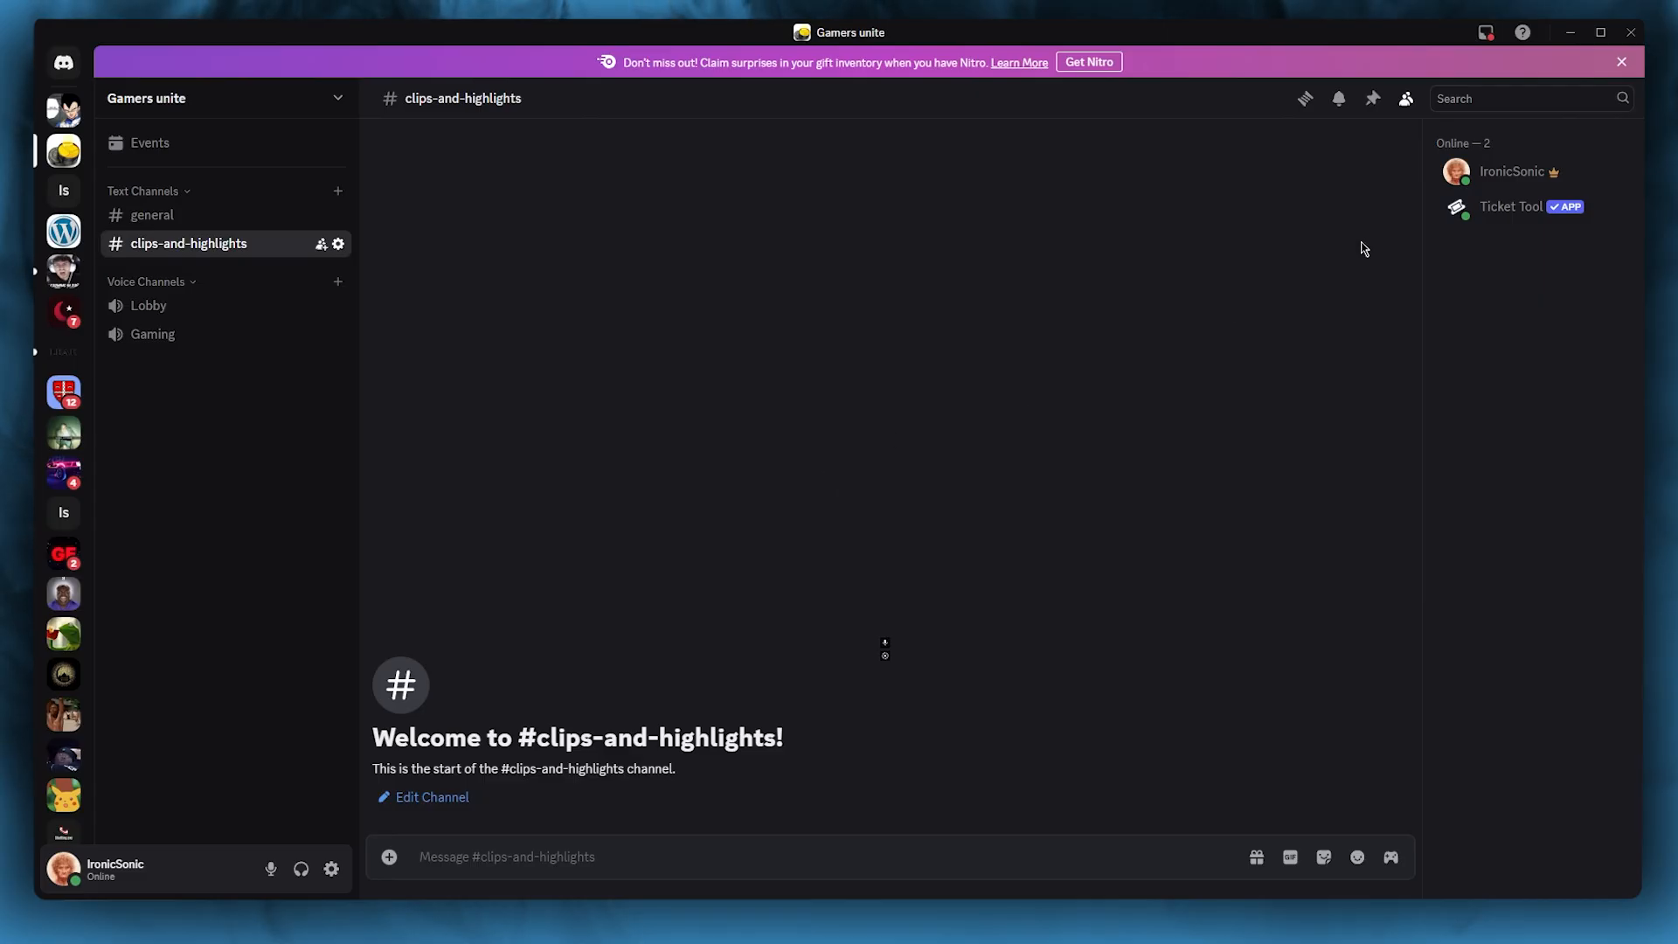
pyautogui.click(1501, 218)
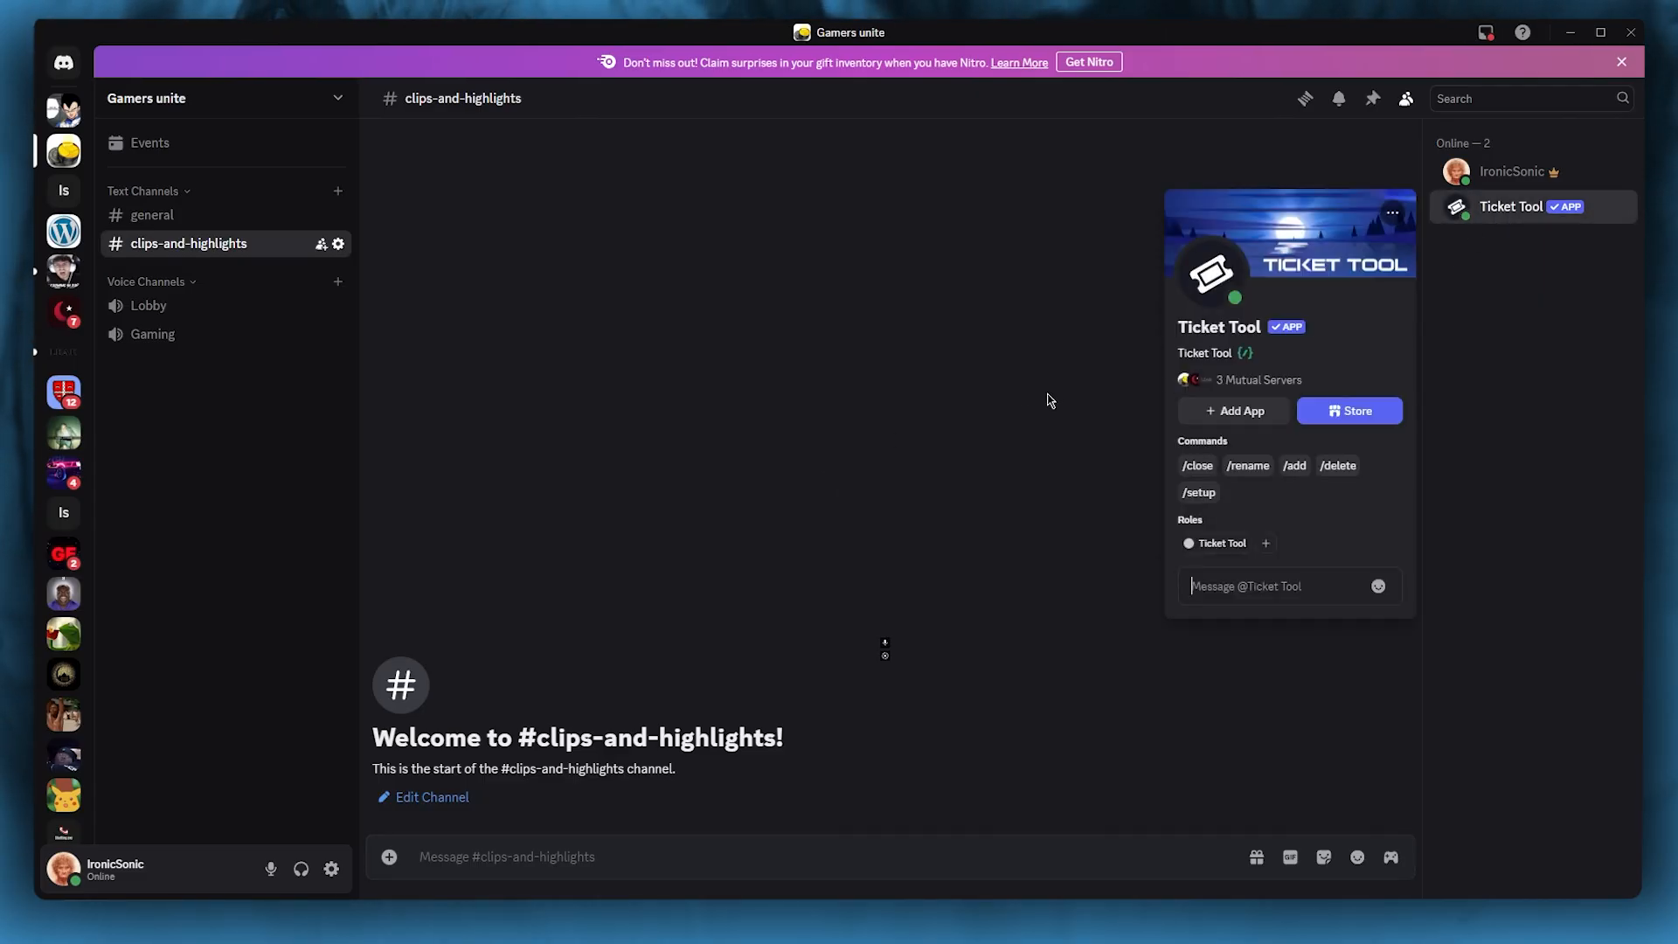
pyautogui.click(1050, 401)
pyautogui.click(197, 227)
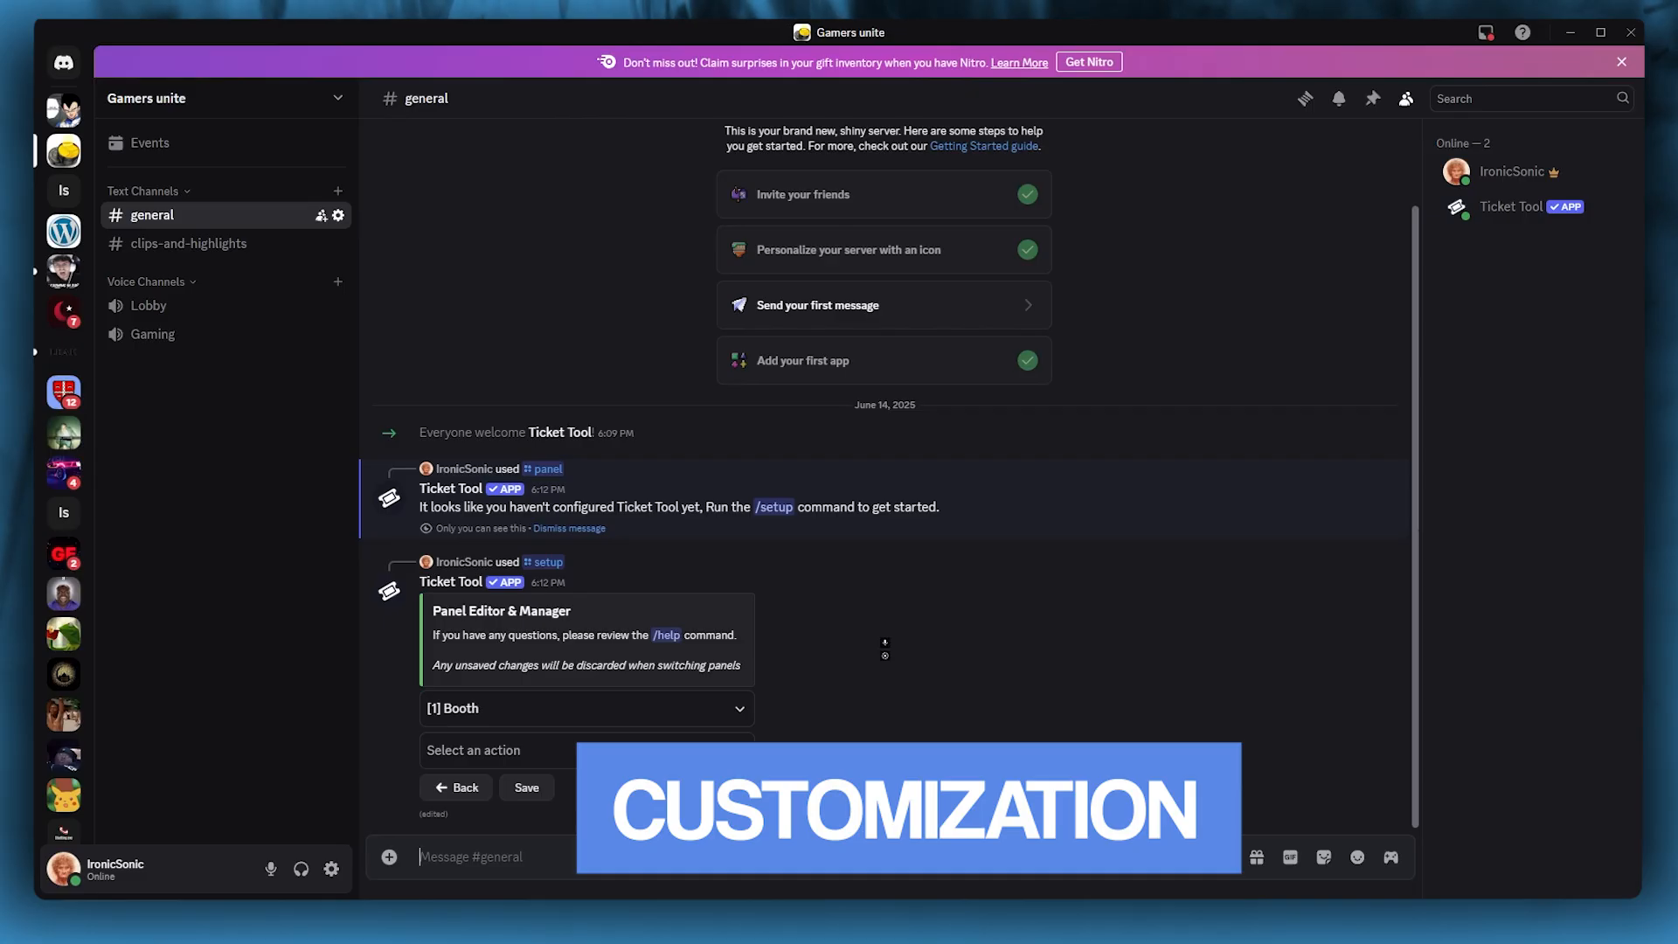
# Switch to the Ticket Tool dashboard in the browser, log in with Discord, authorize access and open management of the Gamers unite server.
pyautogui.click(1563, 35)
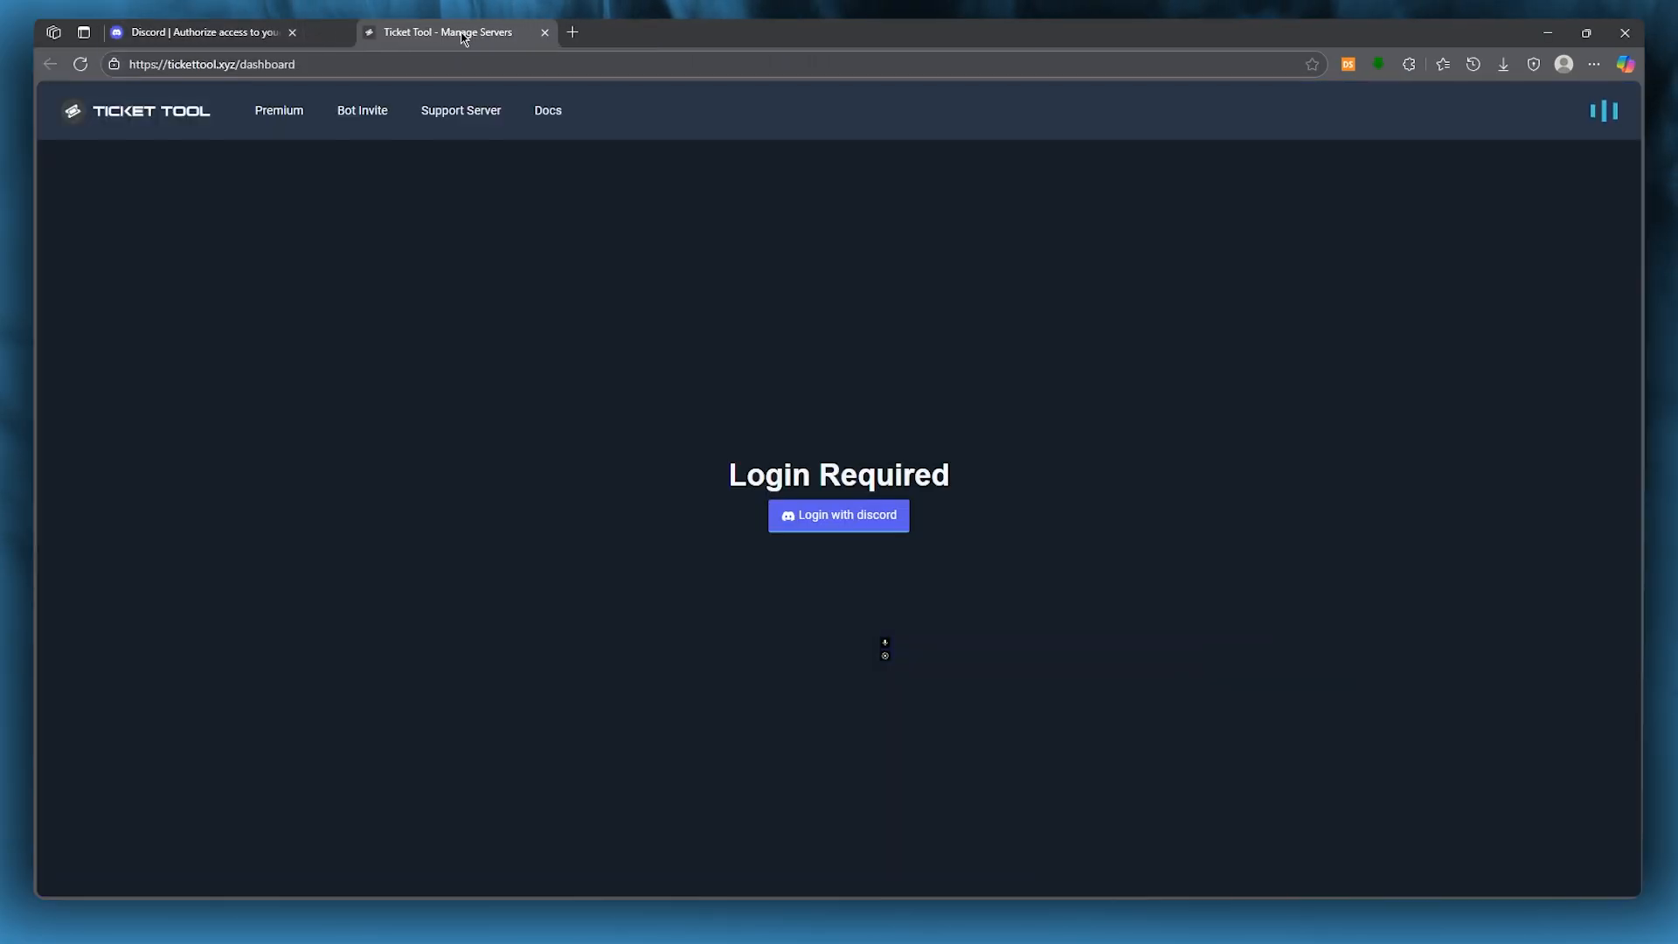
pyautogui.click(831, 529)
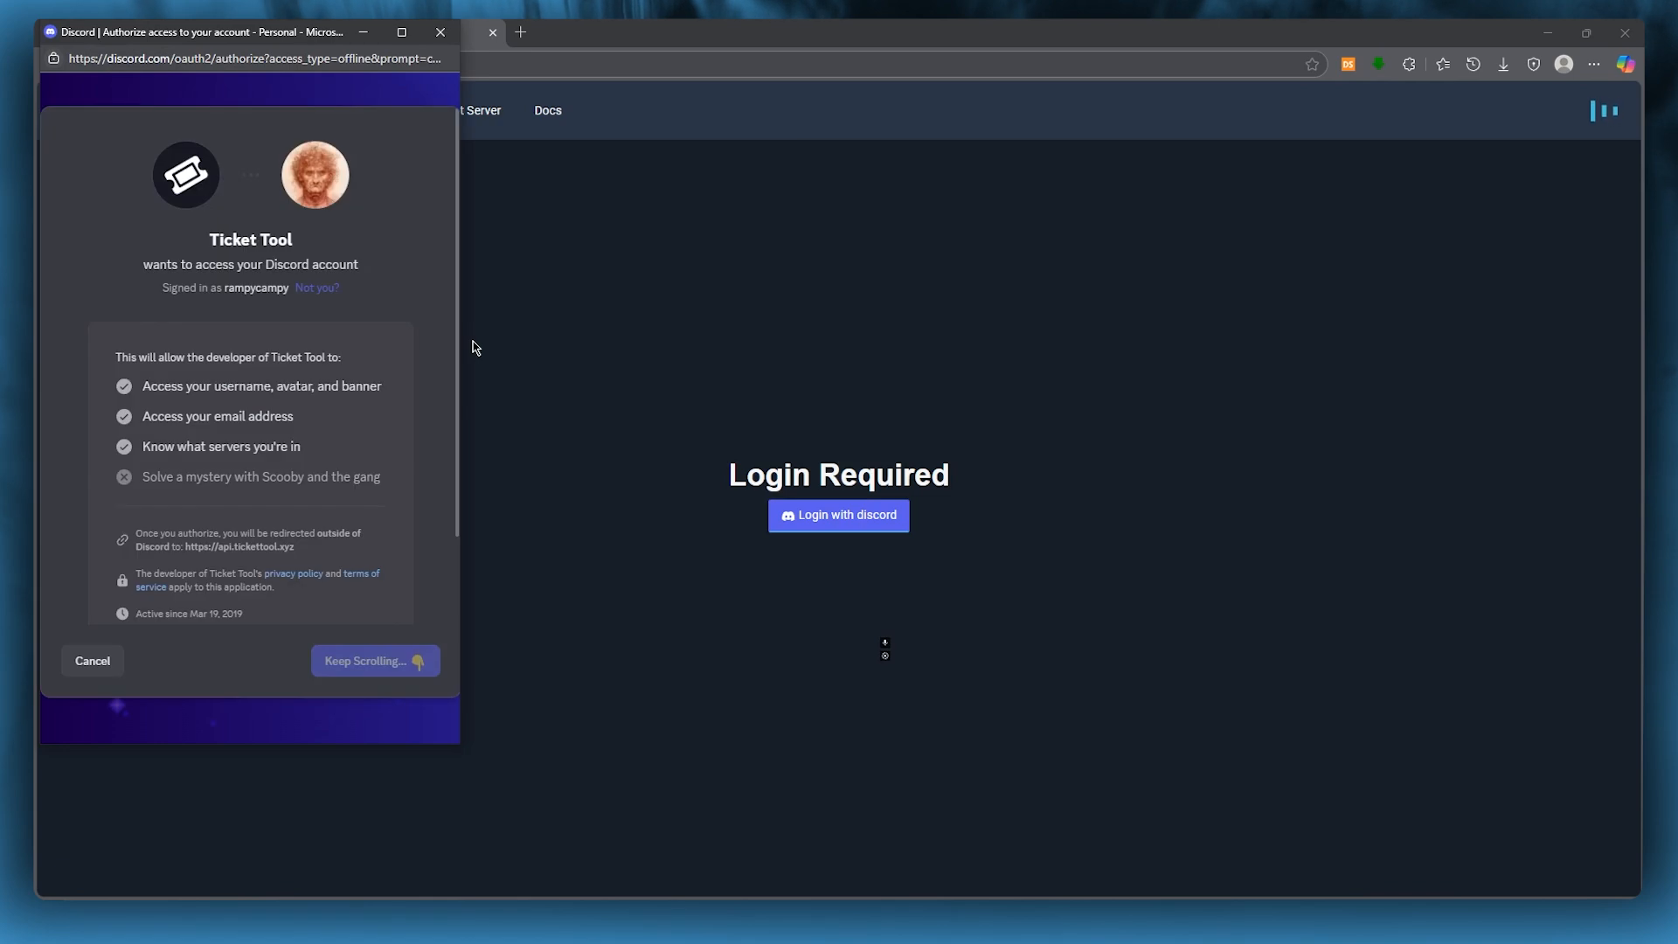
pyautogui.scroll(-2, 348, 515)
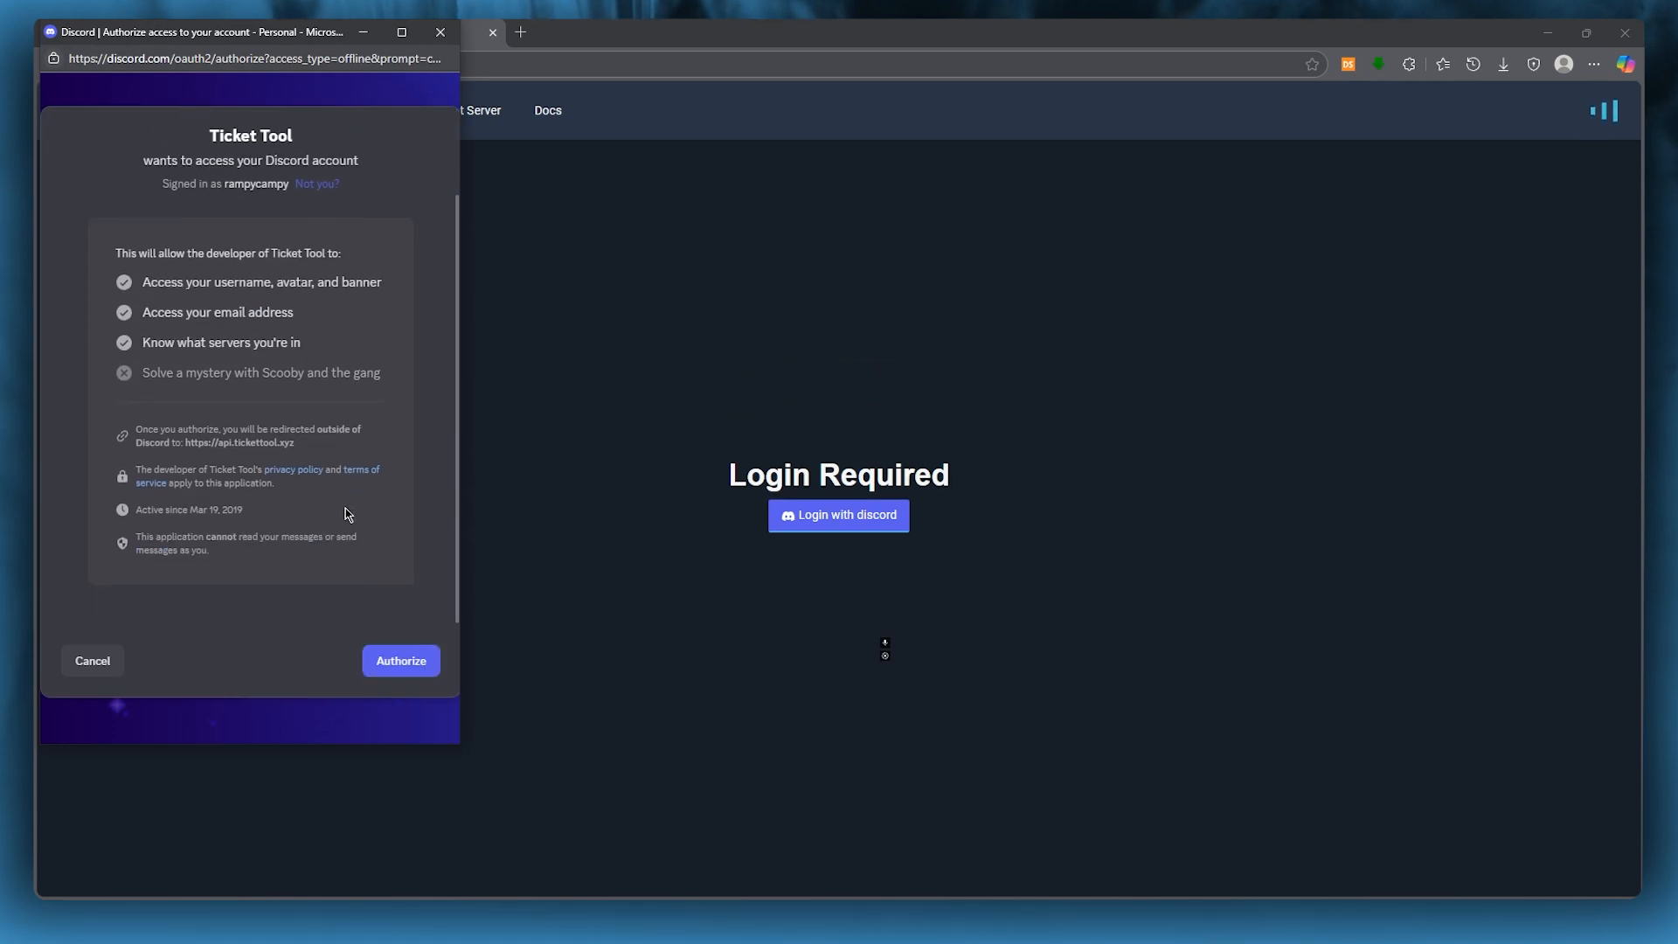
pyautogui.click(425, 665)
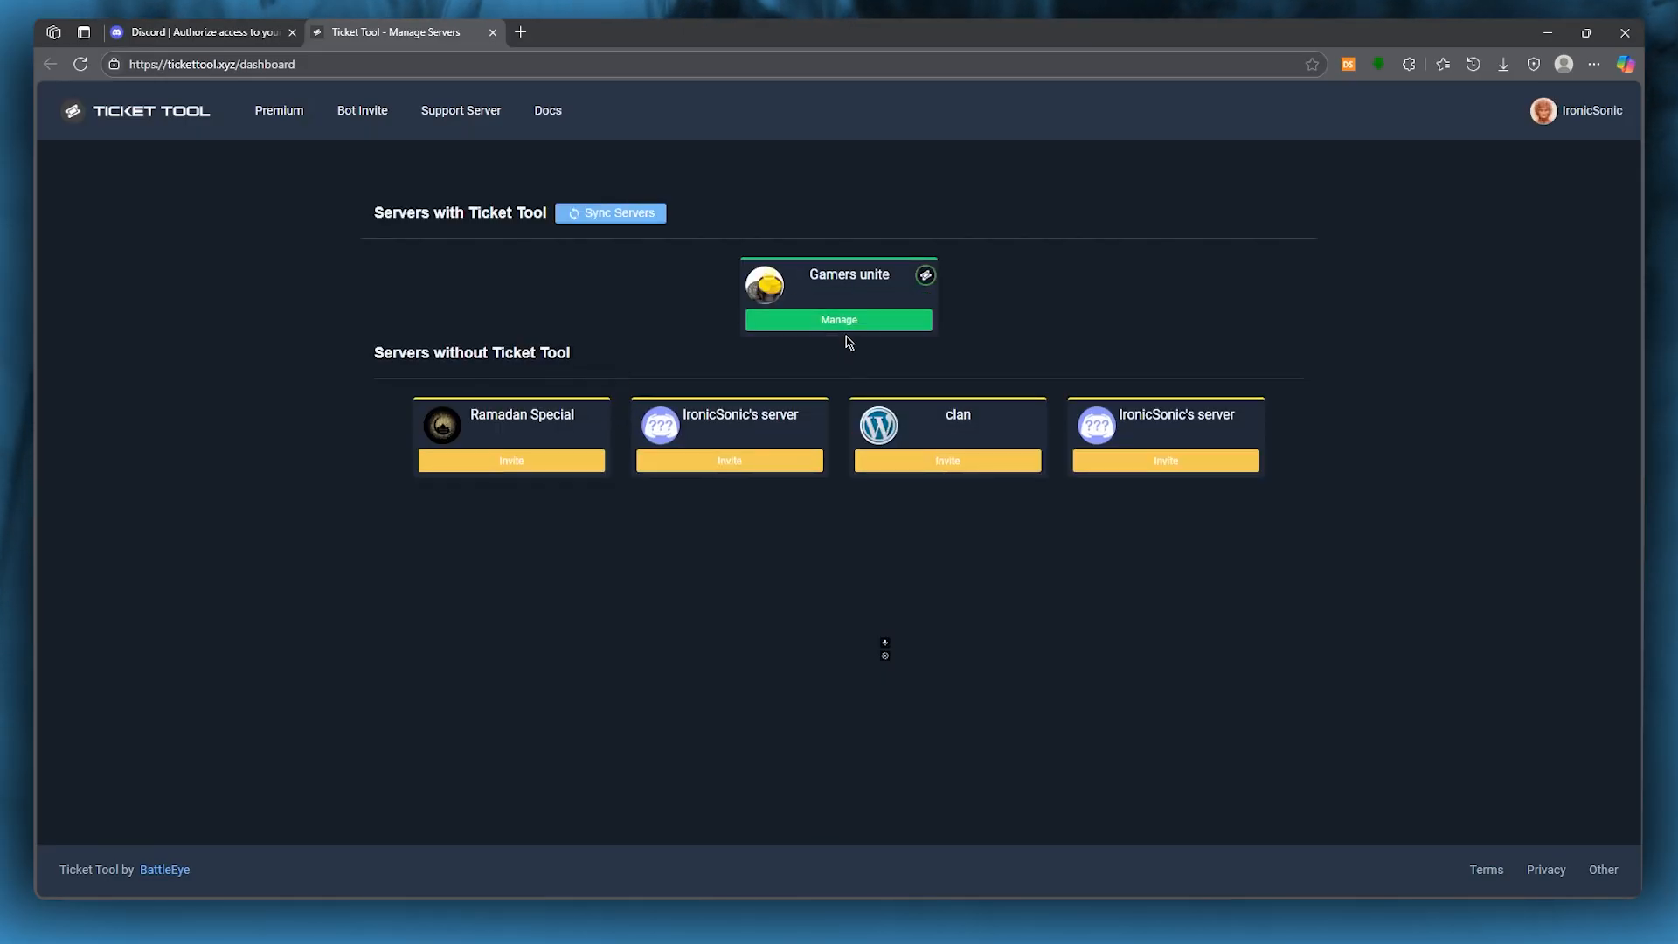
pyautogui.click(814, 335)
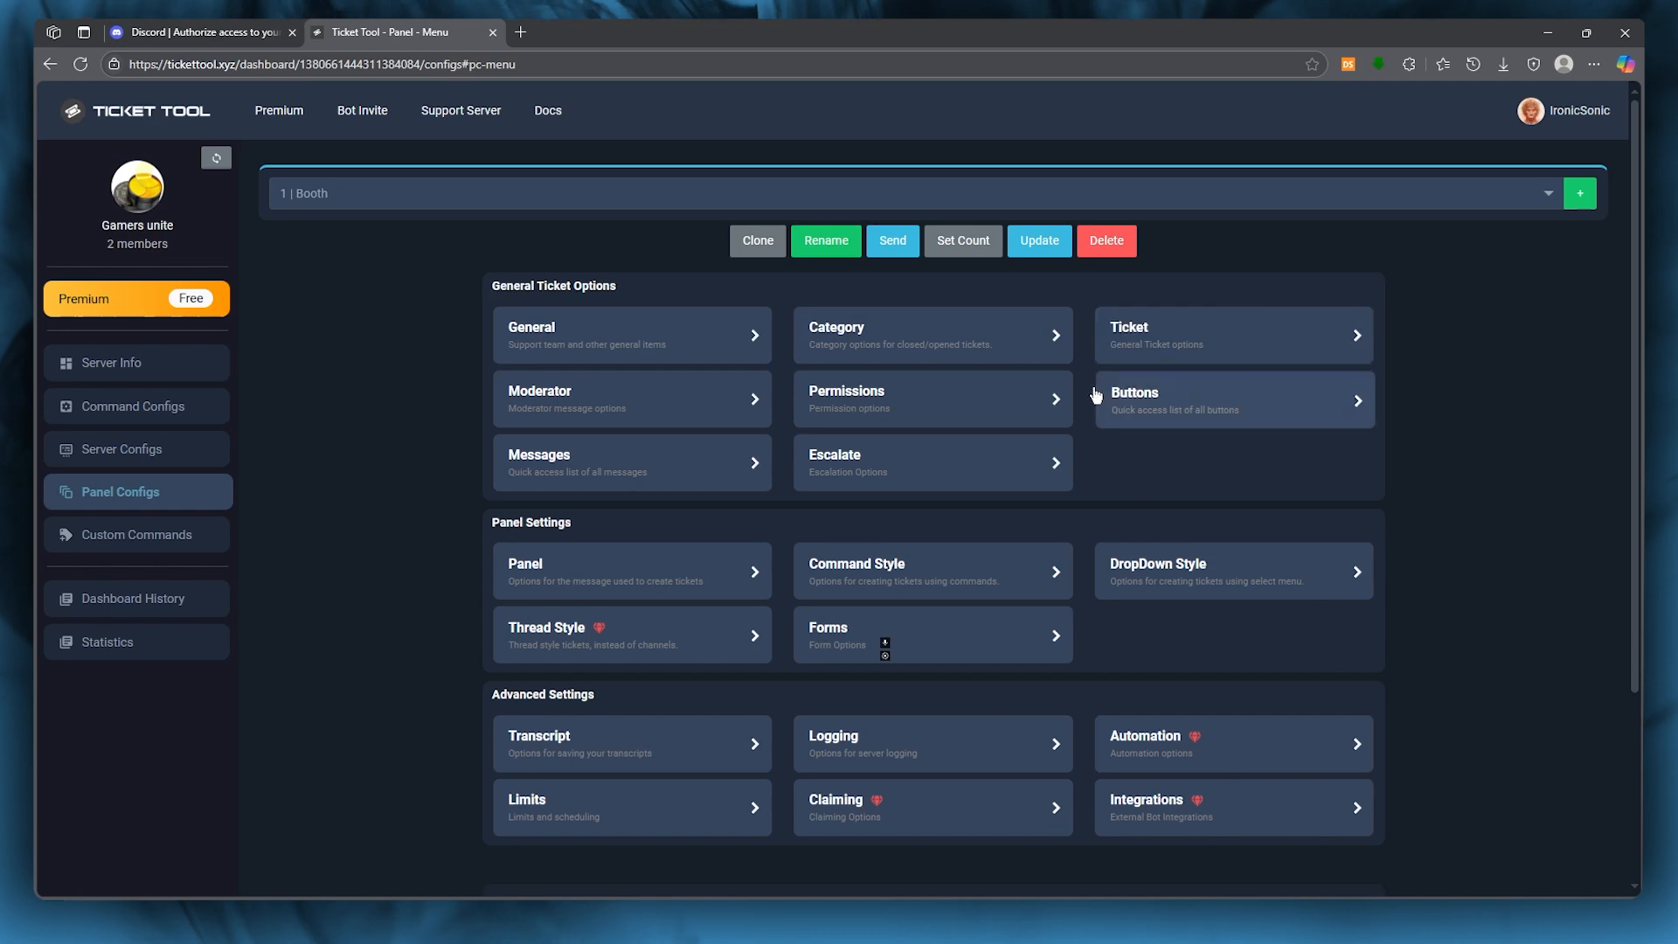
# Review the Booth panel's list of editable ticket buttons and return to the panel configuration overview.
pyautogui.click(1181, 411)
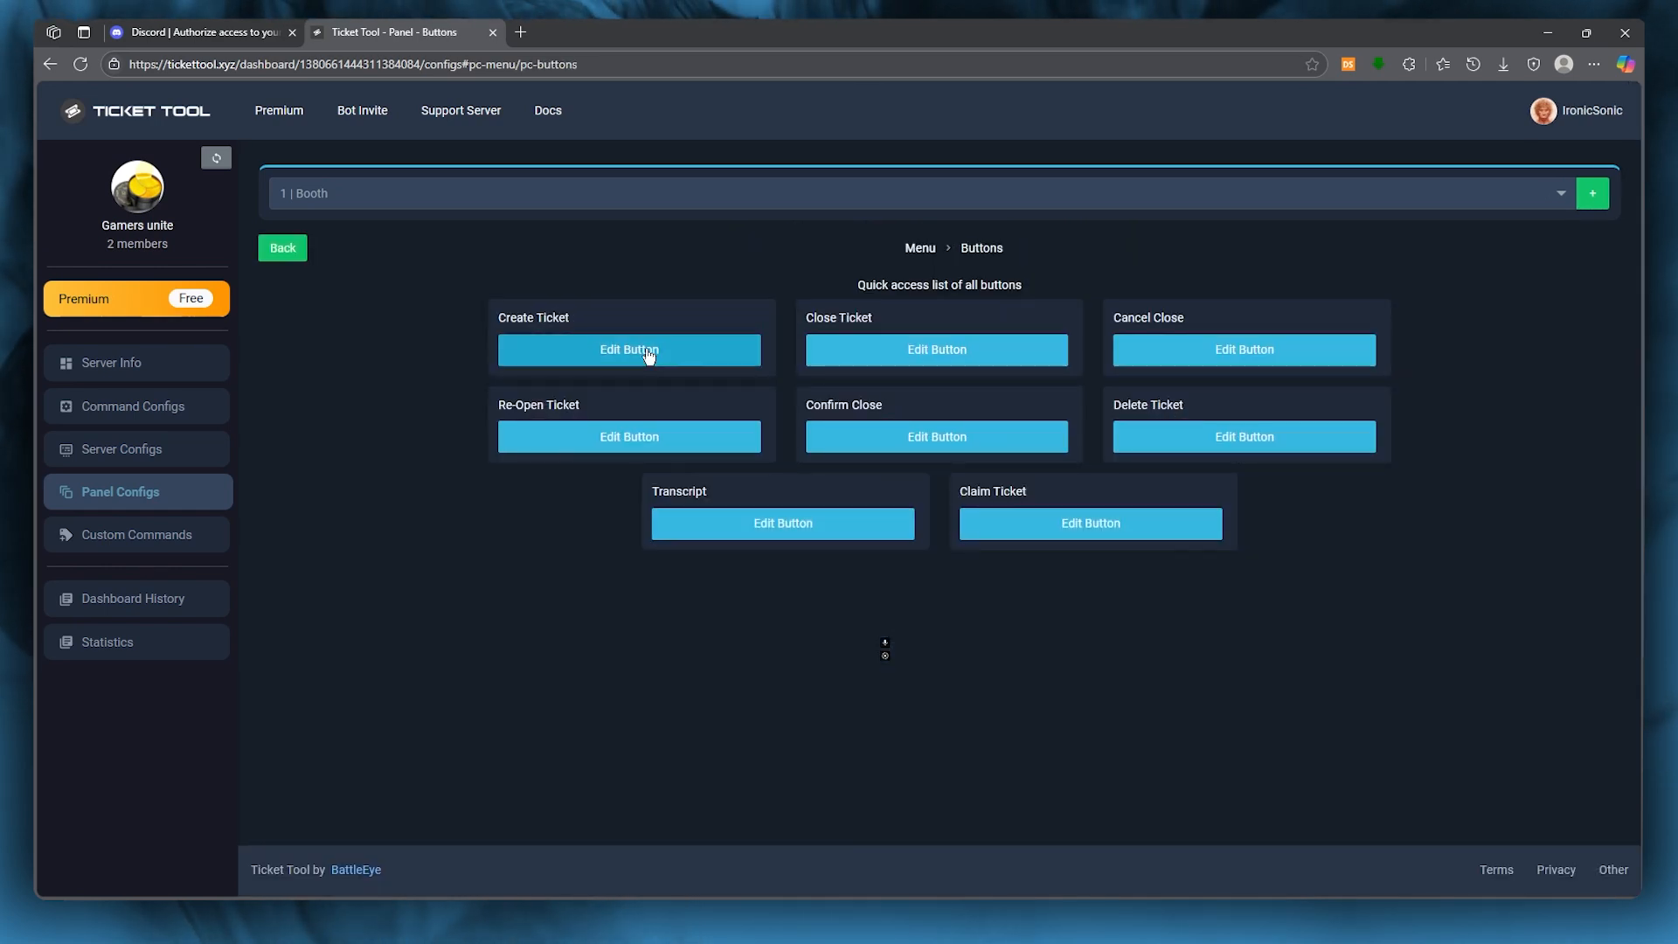
pyautogui.click(282, 248)
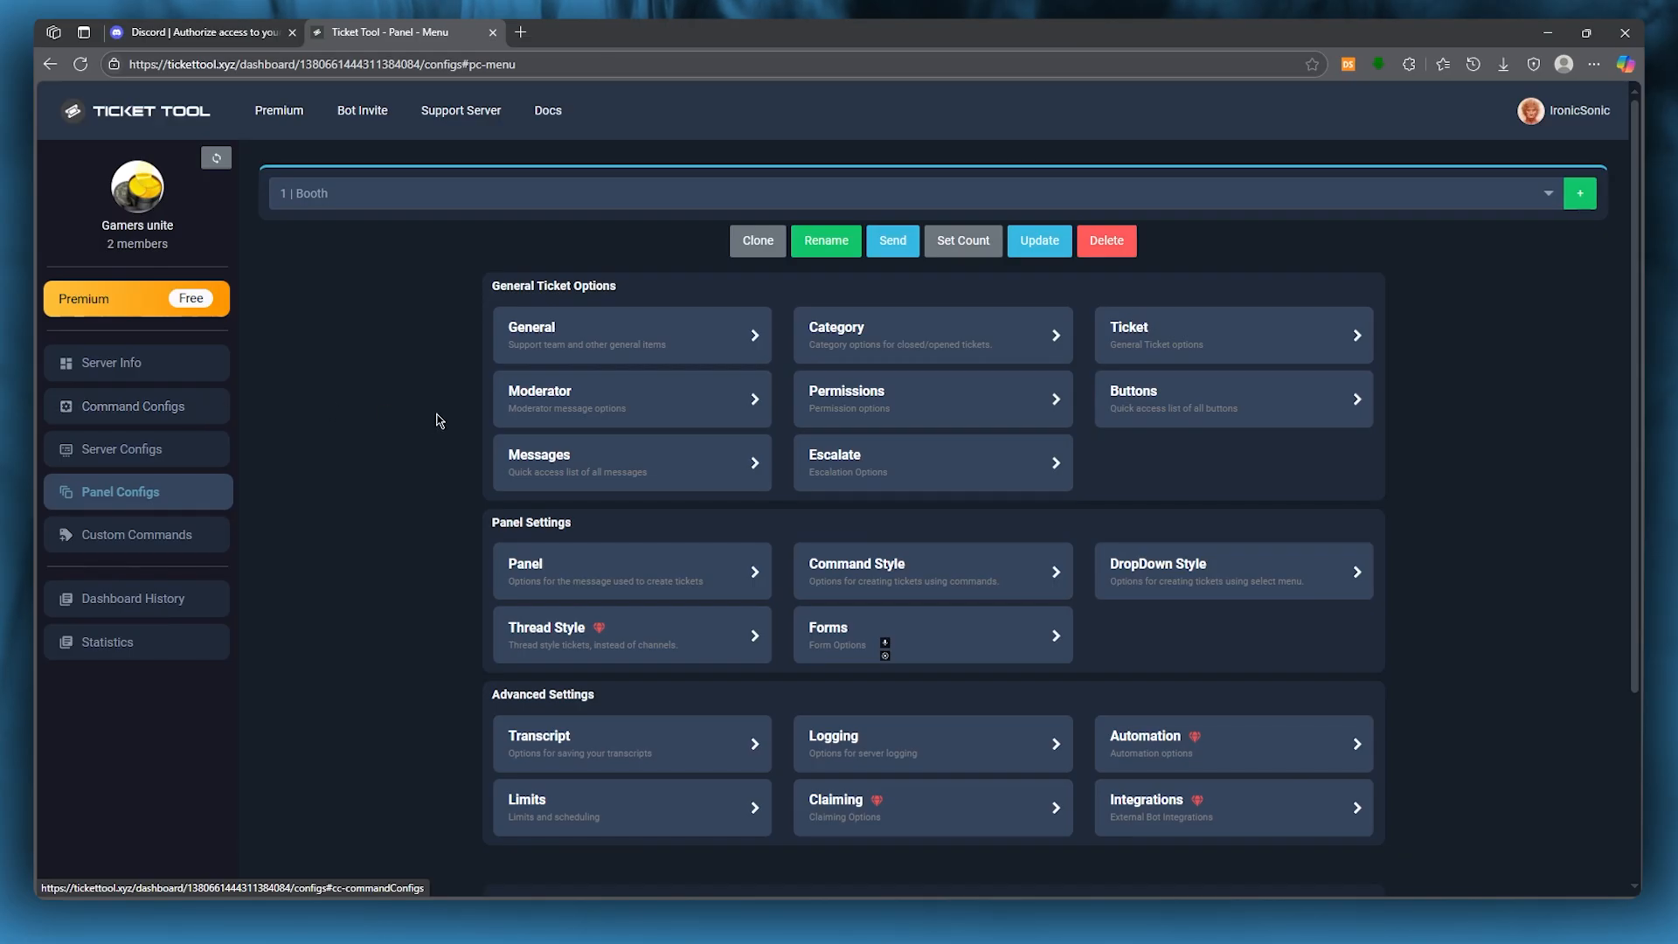
pyautogui.click(573, 346)
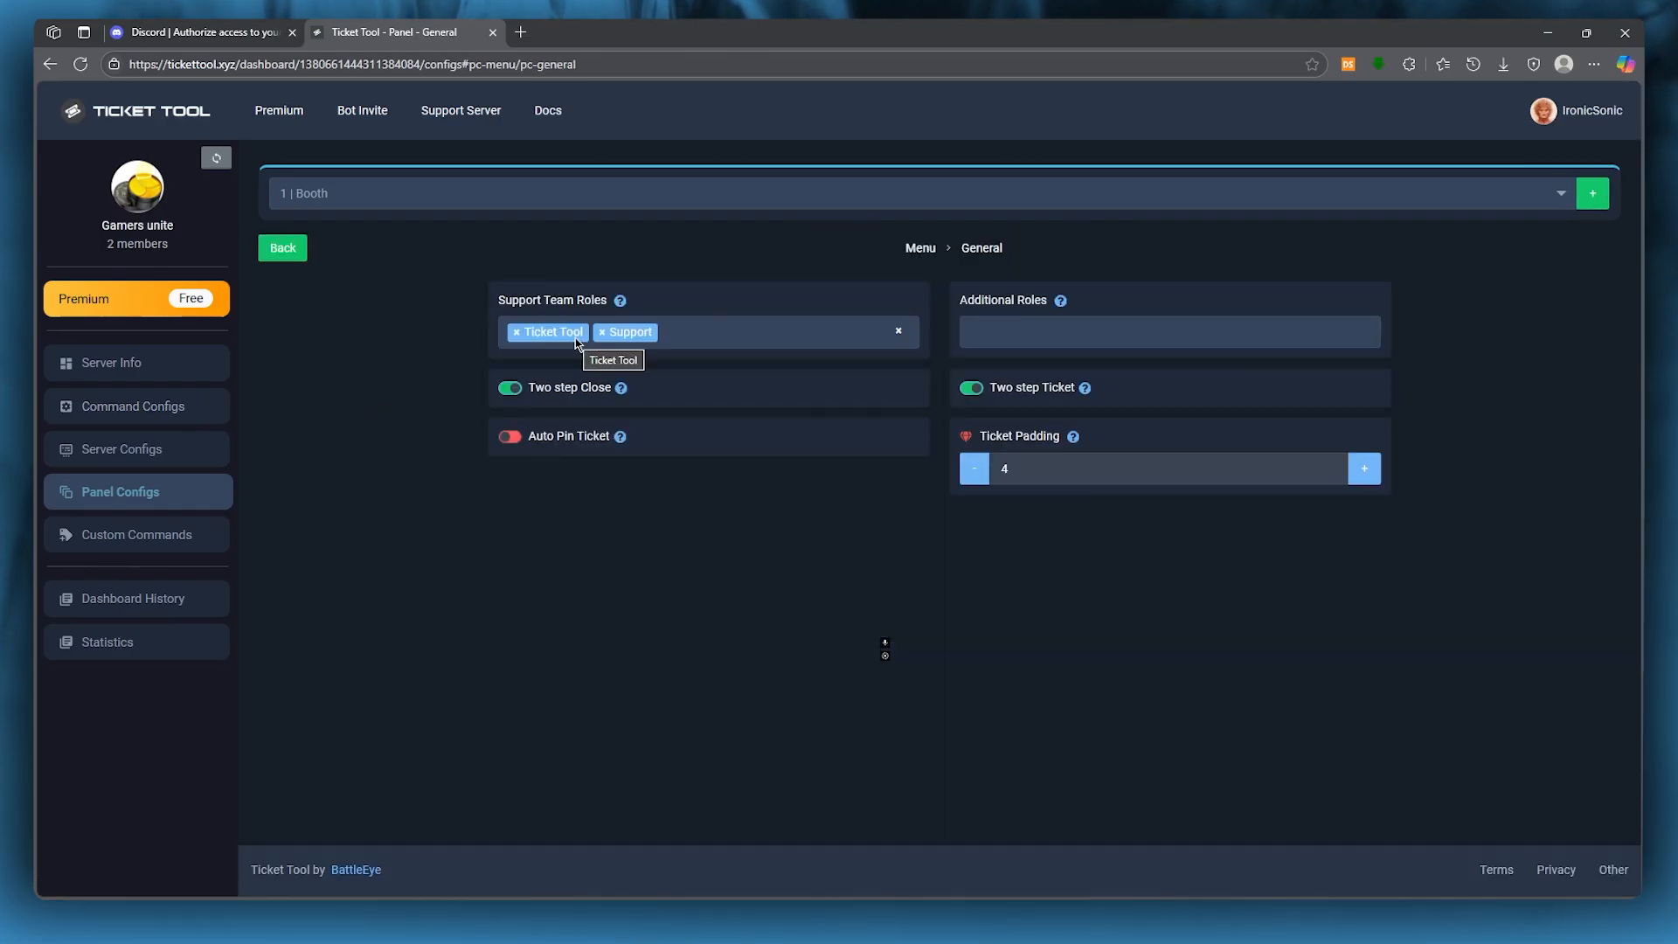
pyautogui.click(1001, 334)
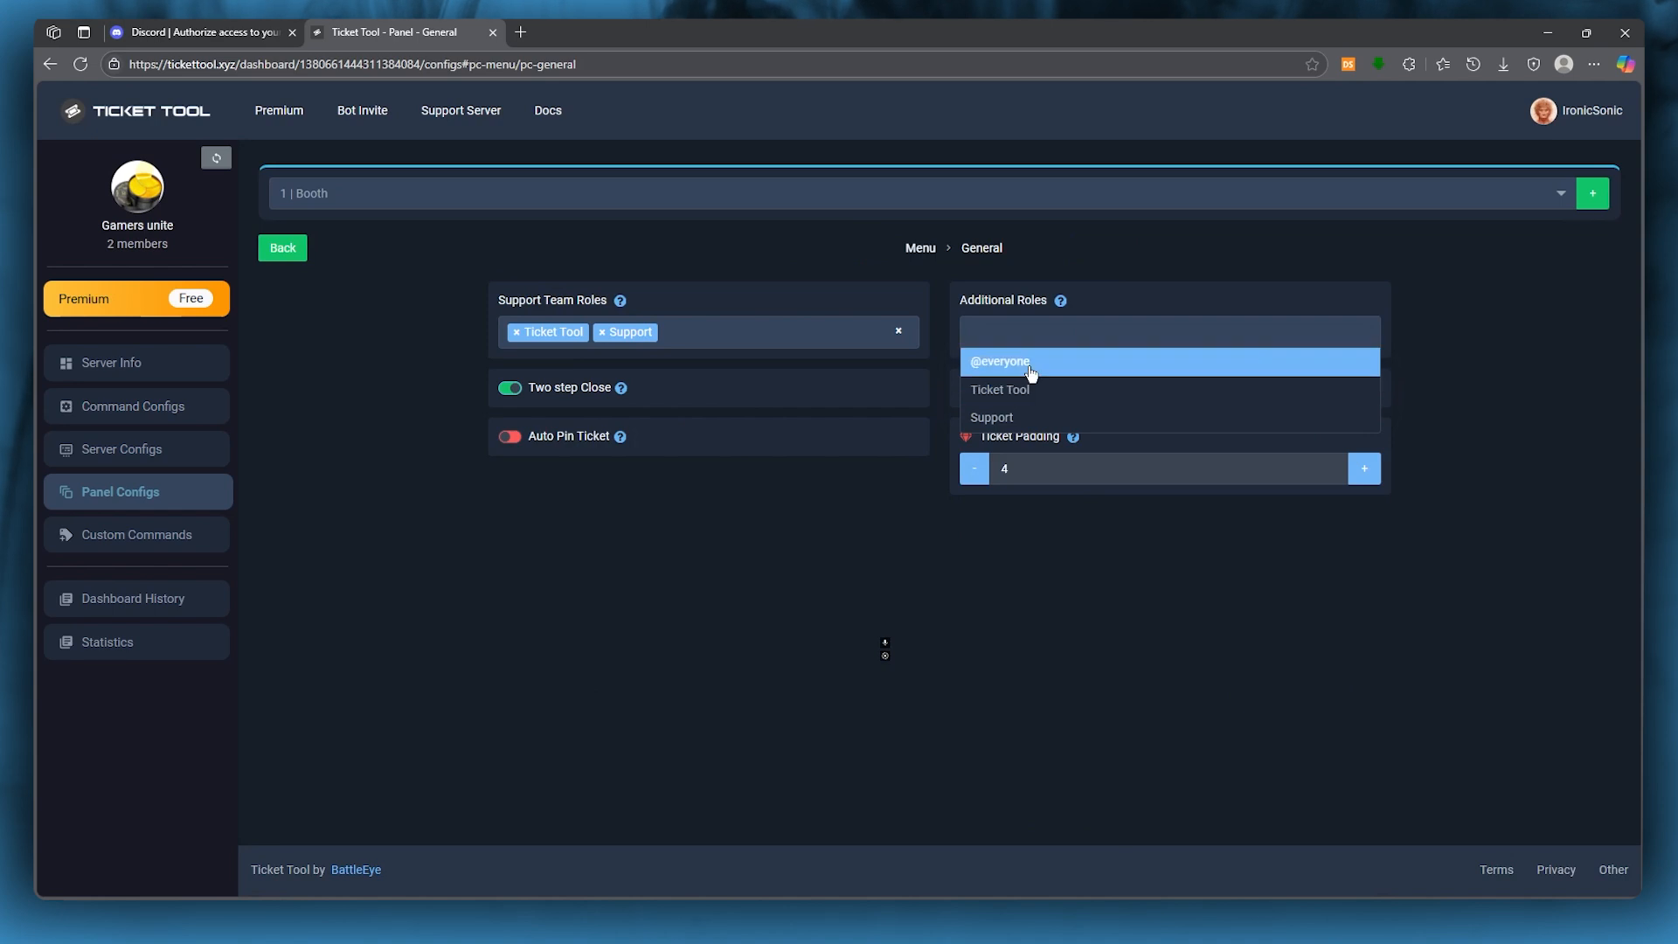
pyautogui.click(1028, 362)
pyautogui.click(1110, 859)
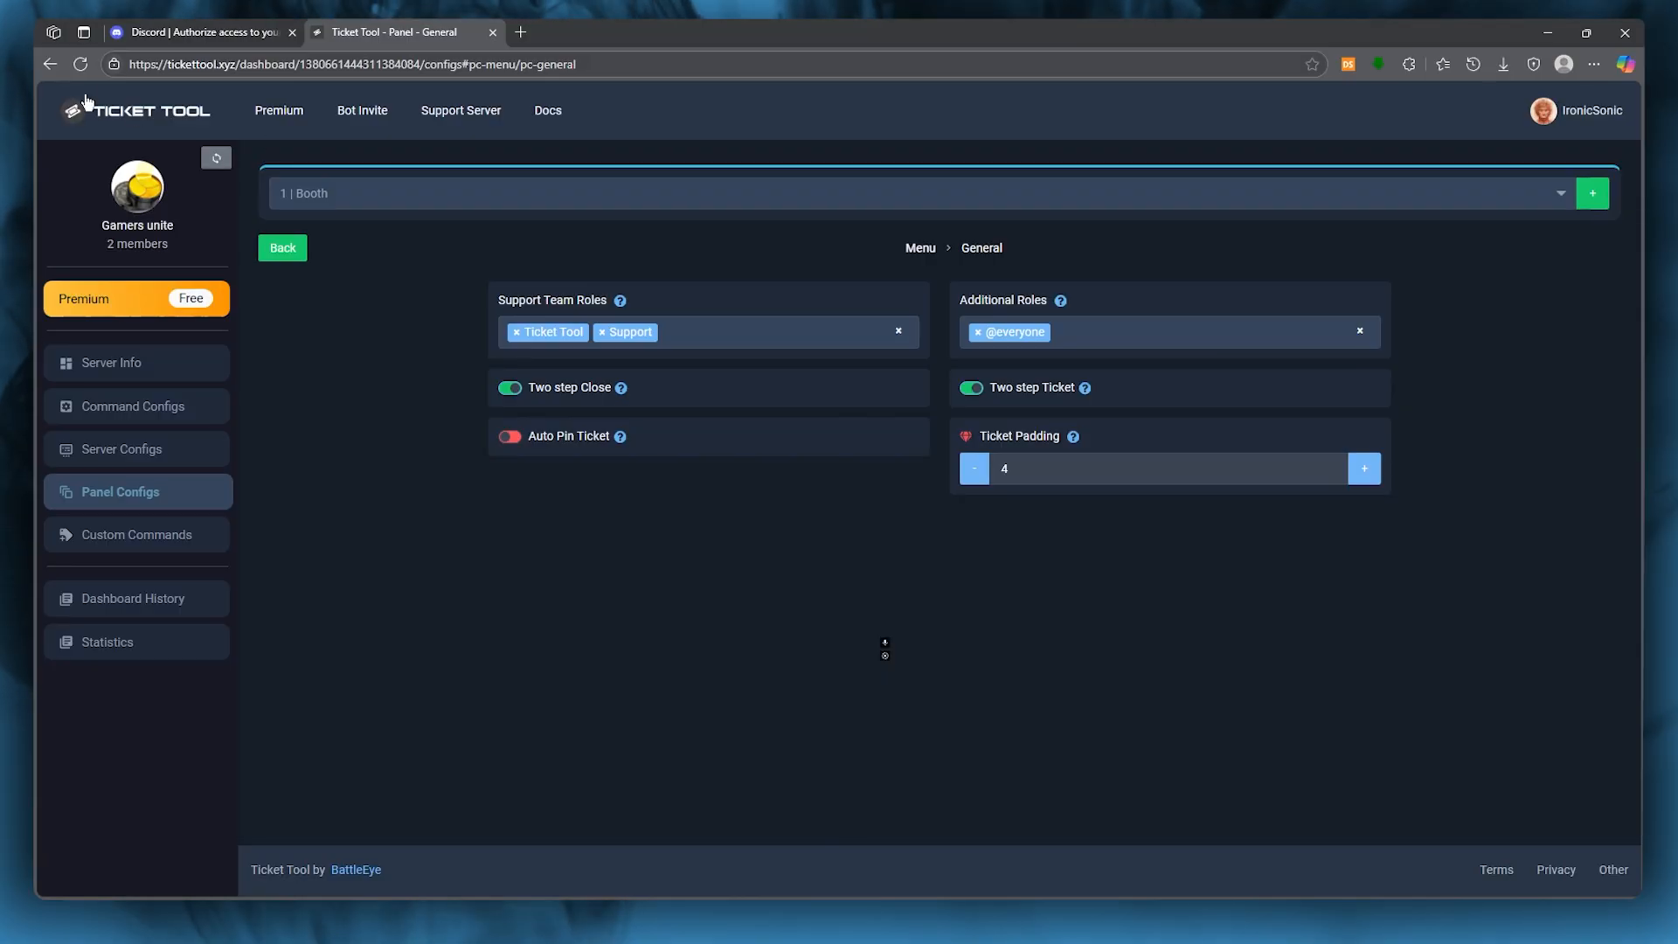
# Set the Booth panel's transcript channel to general and save the change.
pyautogui.click(282, 247)
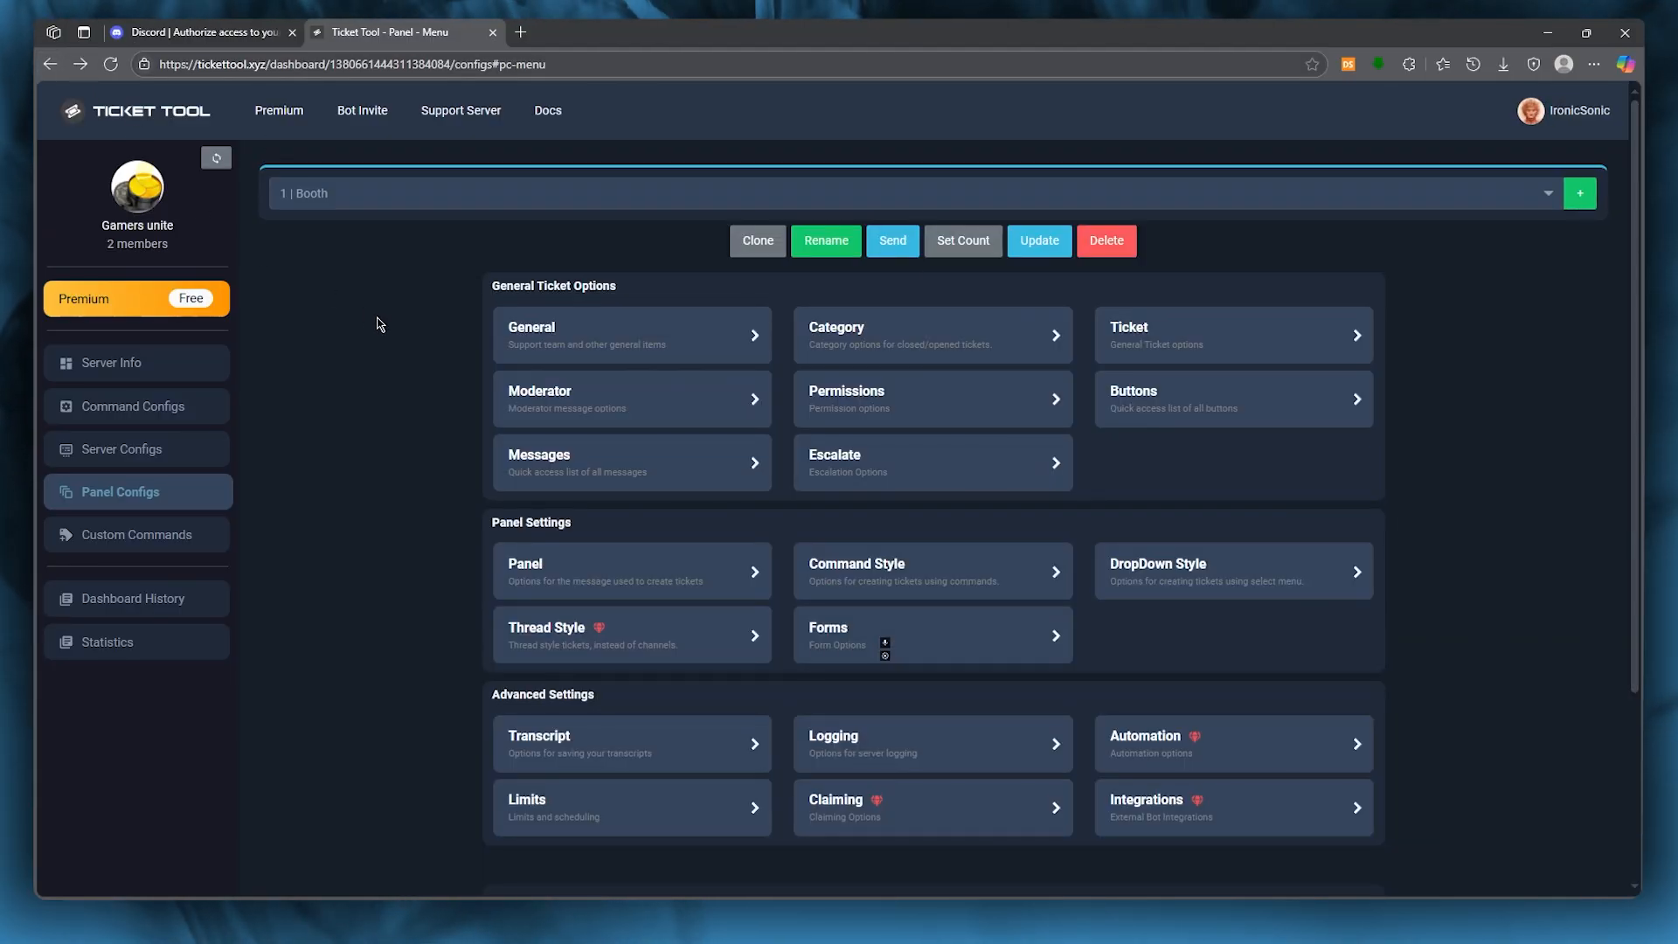
pyautogui.click(645, 729)
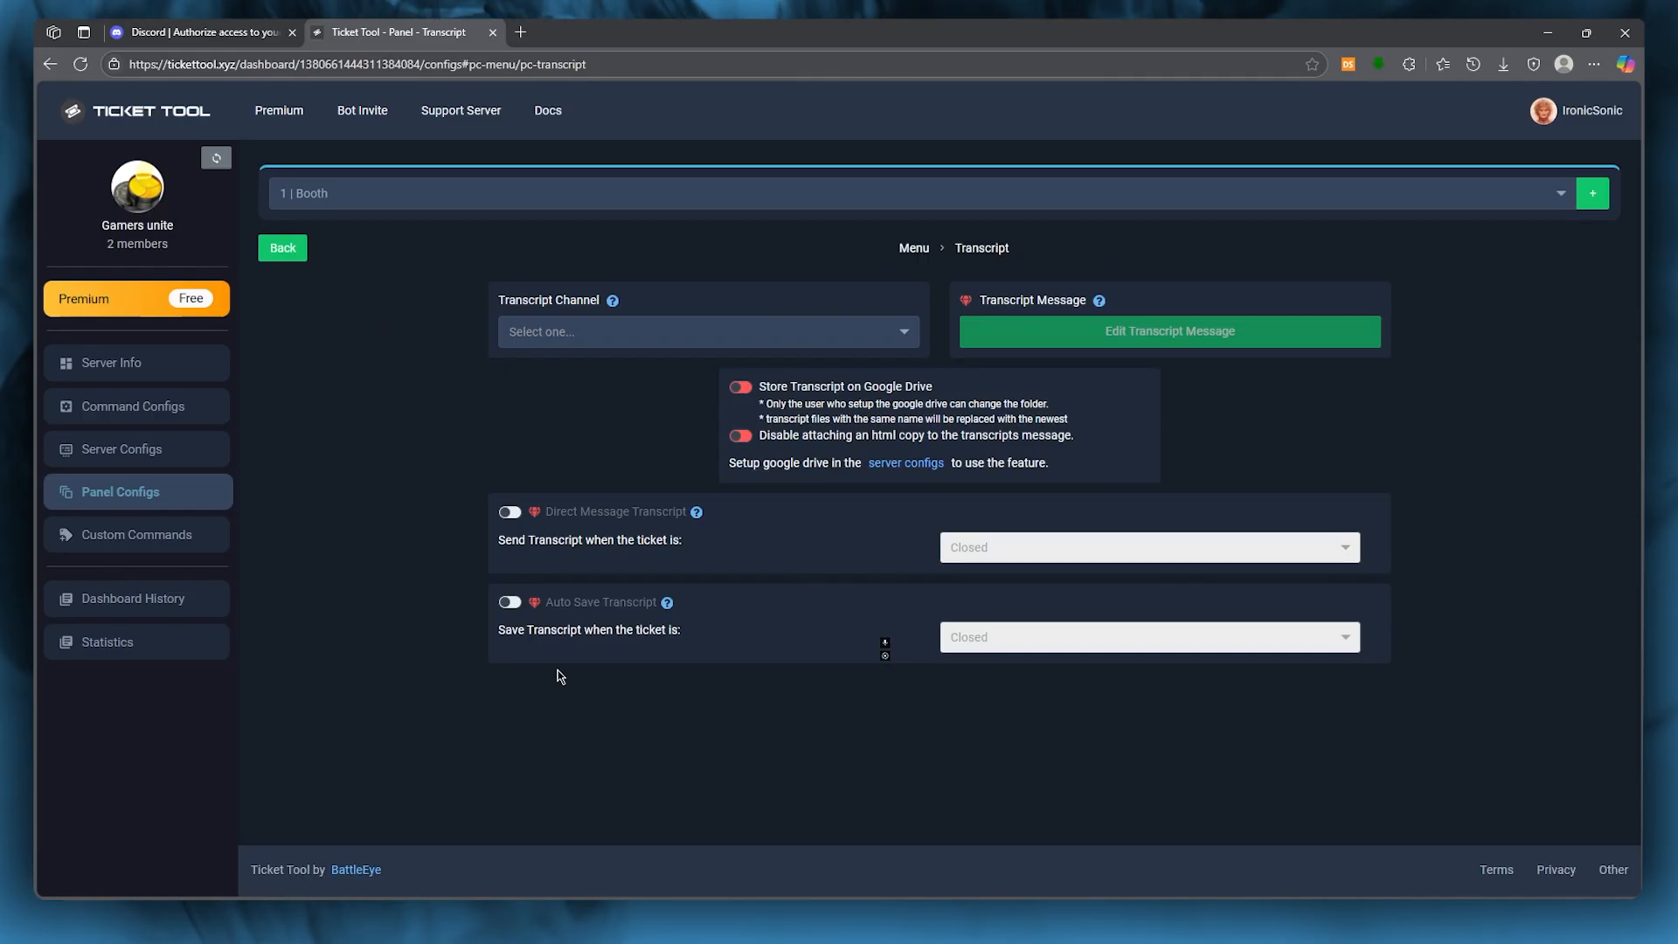
pyautogui.click(678, 337)
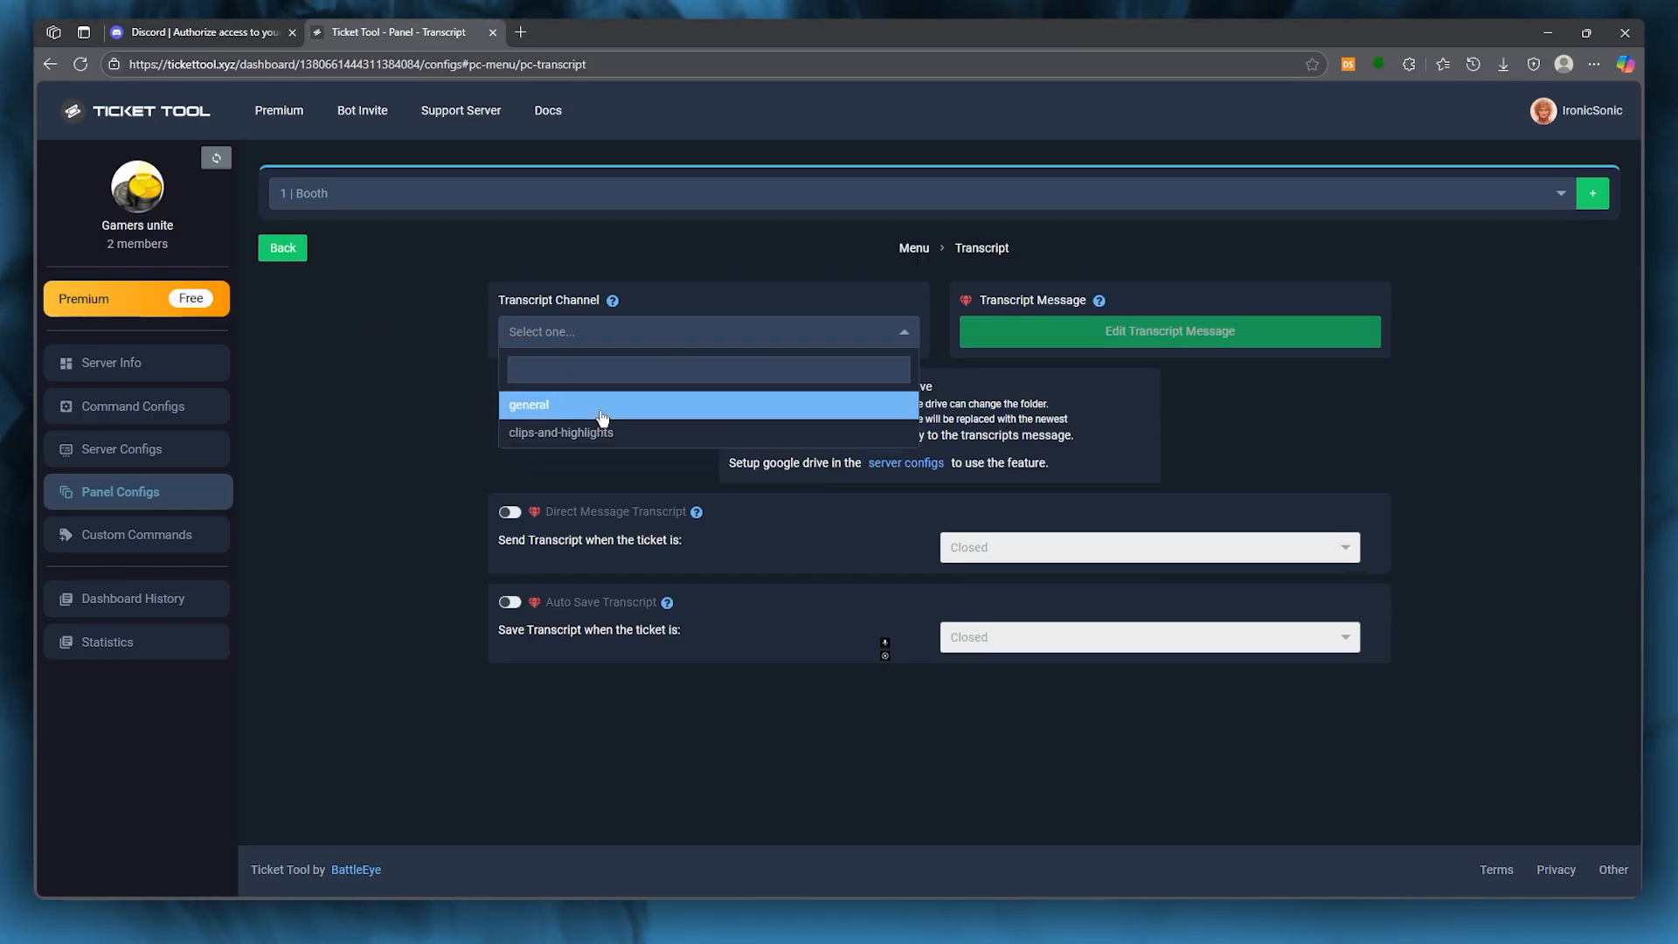
pyautogui.click(559, 406)
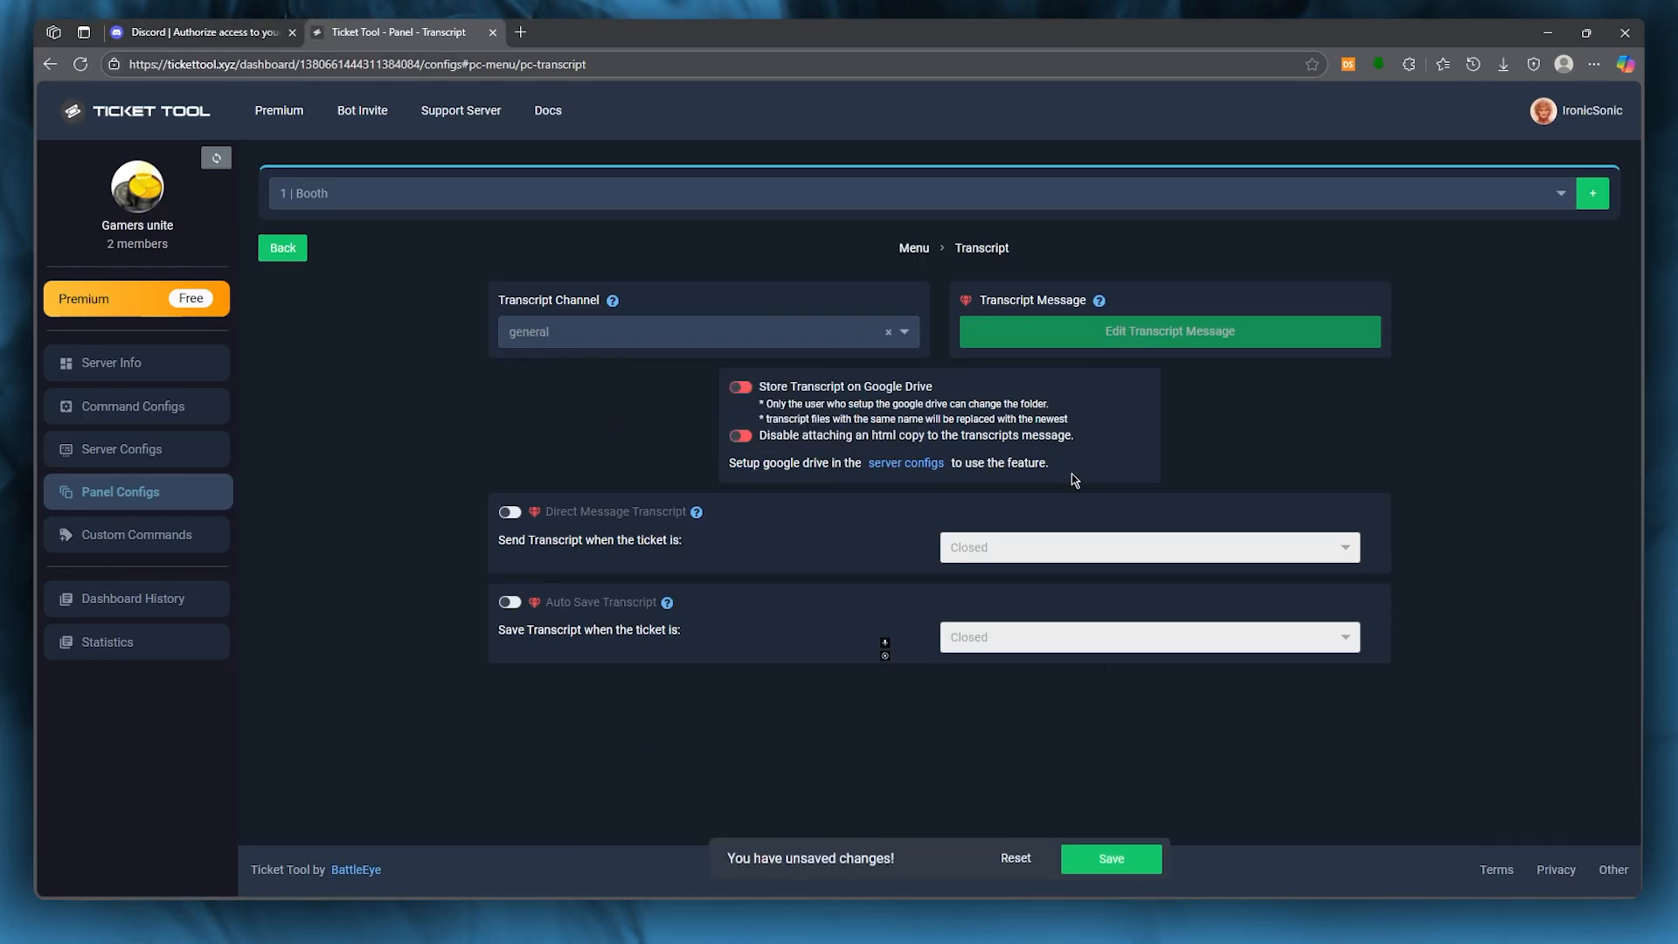
pyautogui.click(1112, 863)
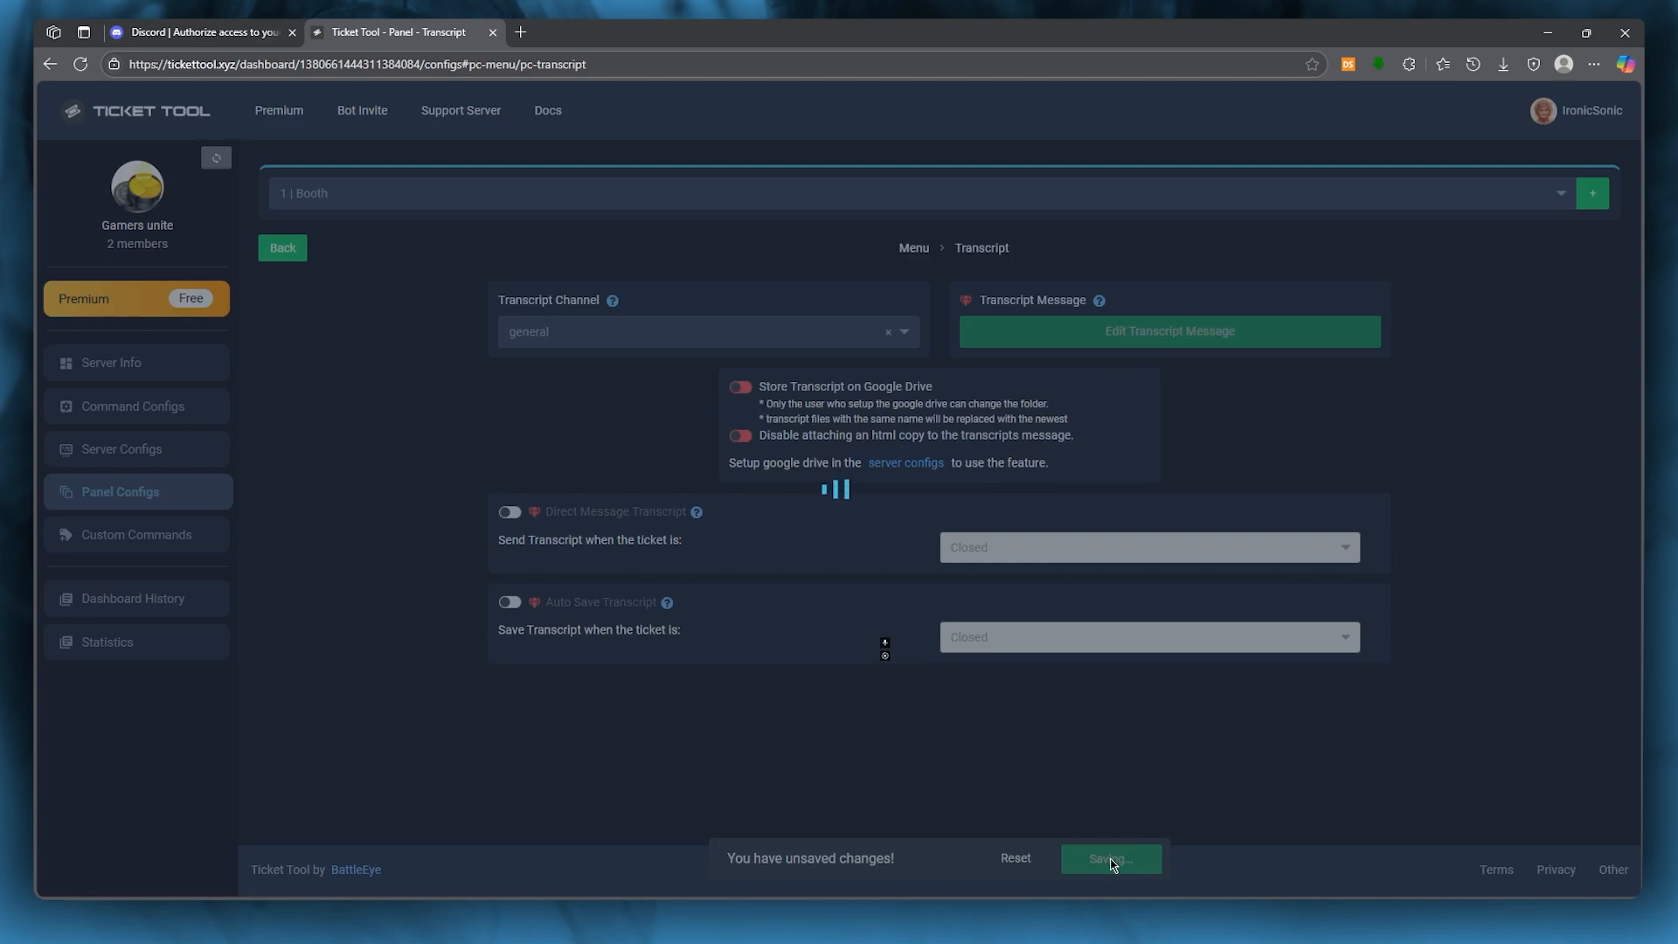